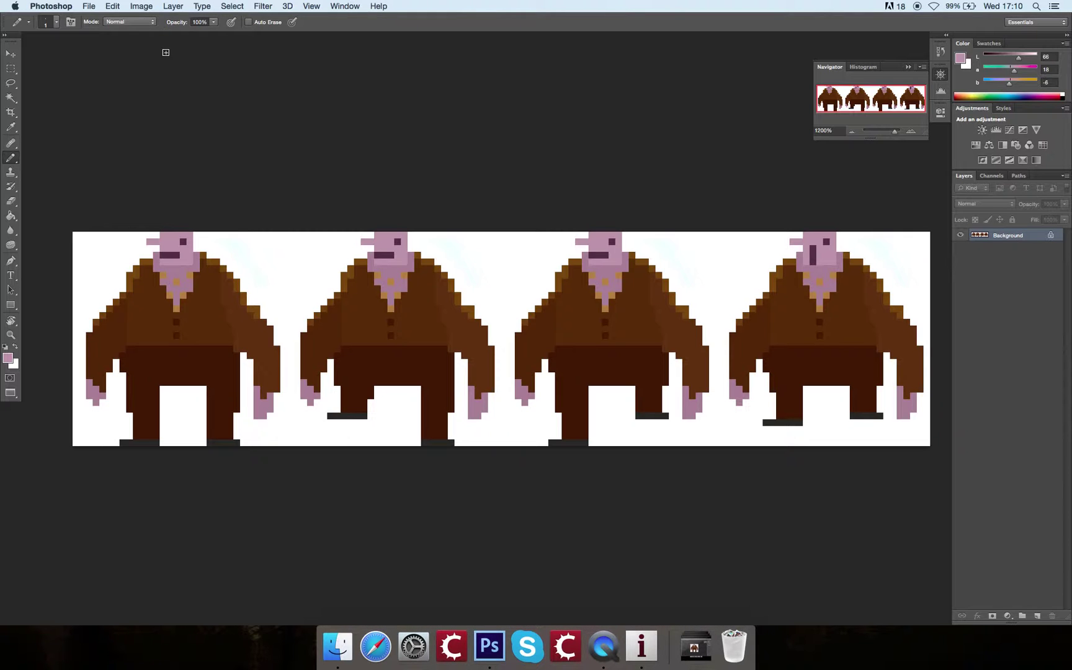
# Resize the canvas to a height of 96 pixels, using pixels as the unit
pyautogui.click(142, 7)
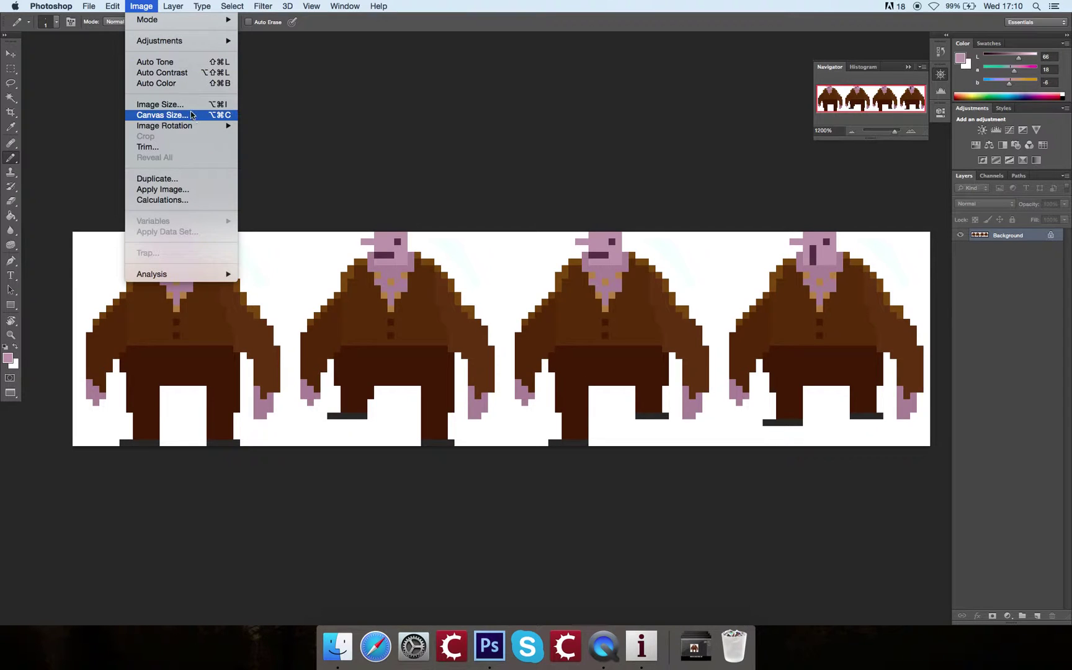
pyautogui.click(197, 116)
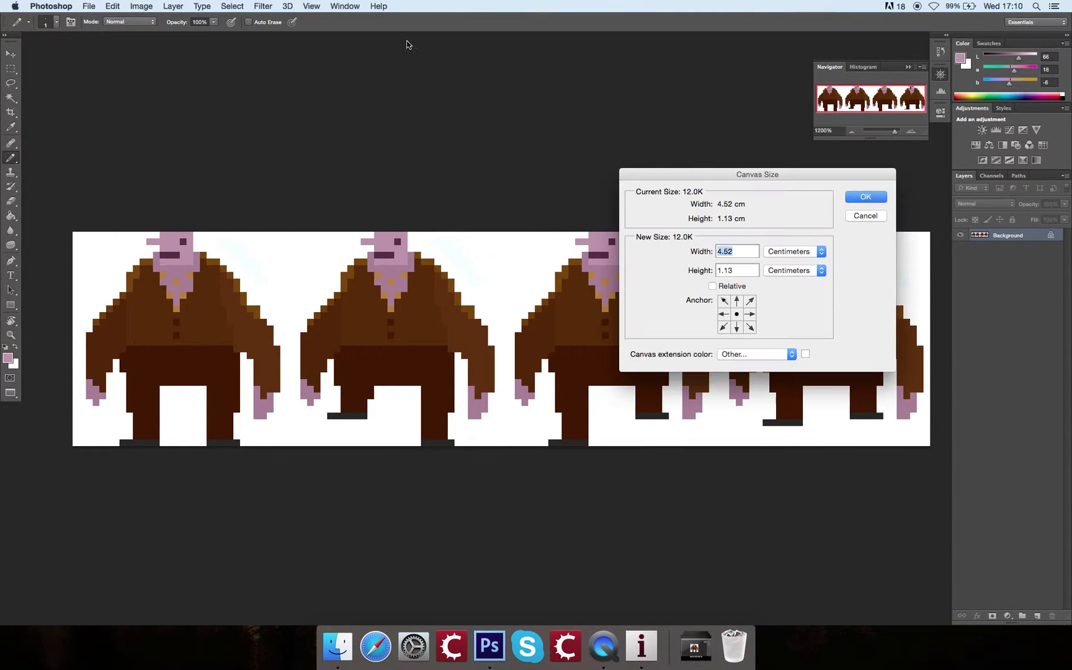
pyautogui.click(806, 254)
pyautogui.click(801, 233)
pyautogui.press('Tab')
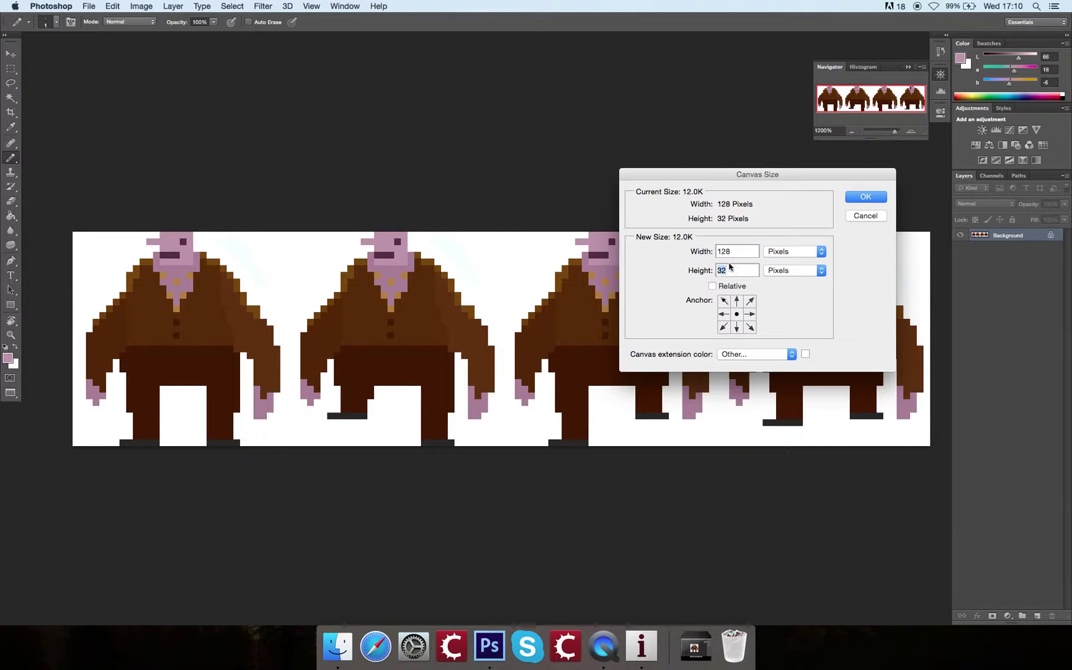
pyautogui.write('96')
pyautogui.click(860, 197)
# Show the grid and select the full-width row of four sprites with a rectangular marquee
pyautogui.press('super+minus')
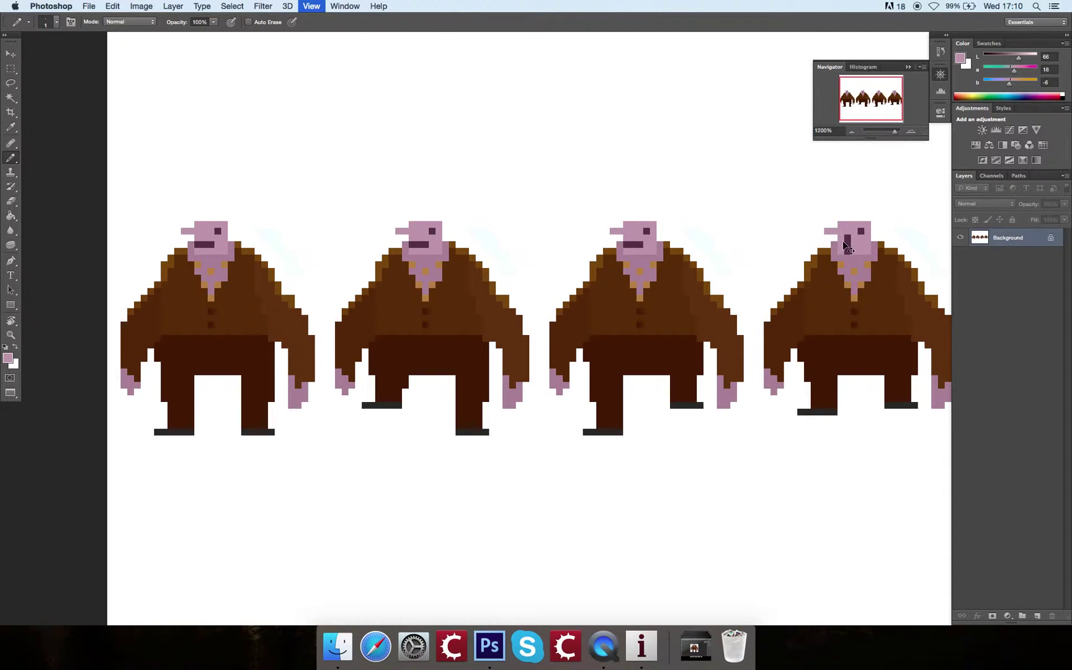
pyautogui.press('super+apostrophe')
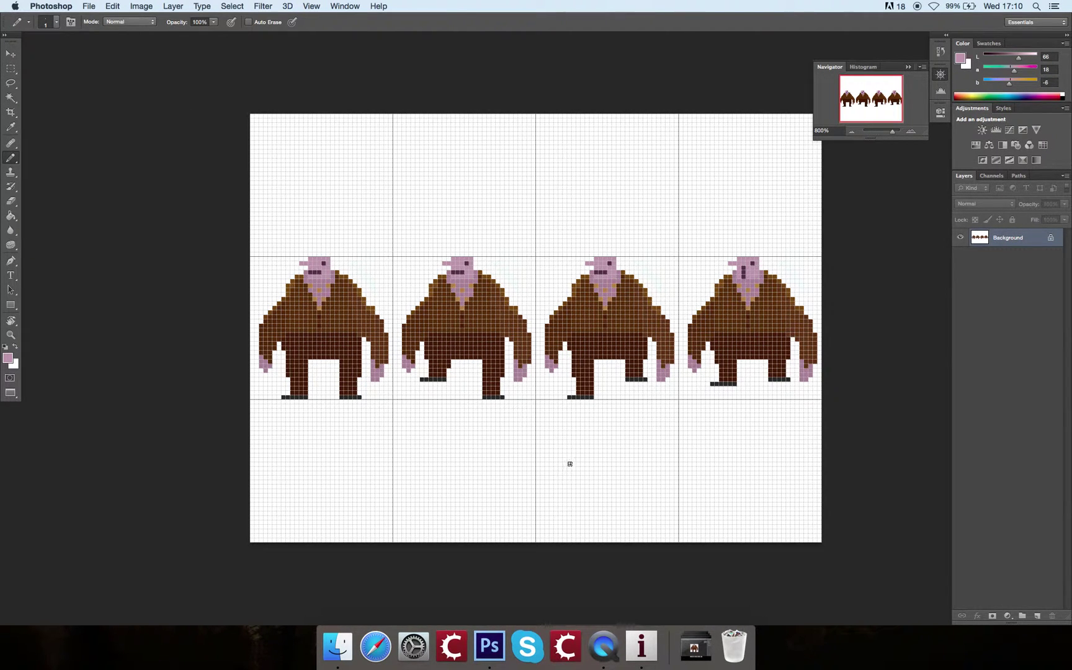
pyautogui.click(10, 68)
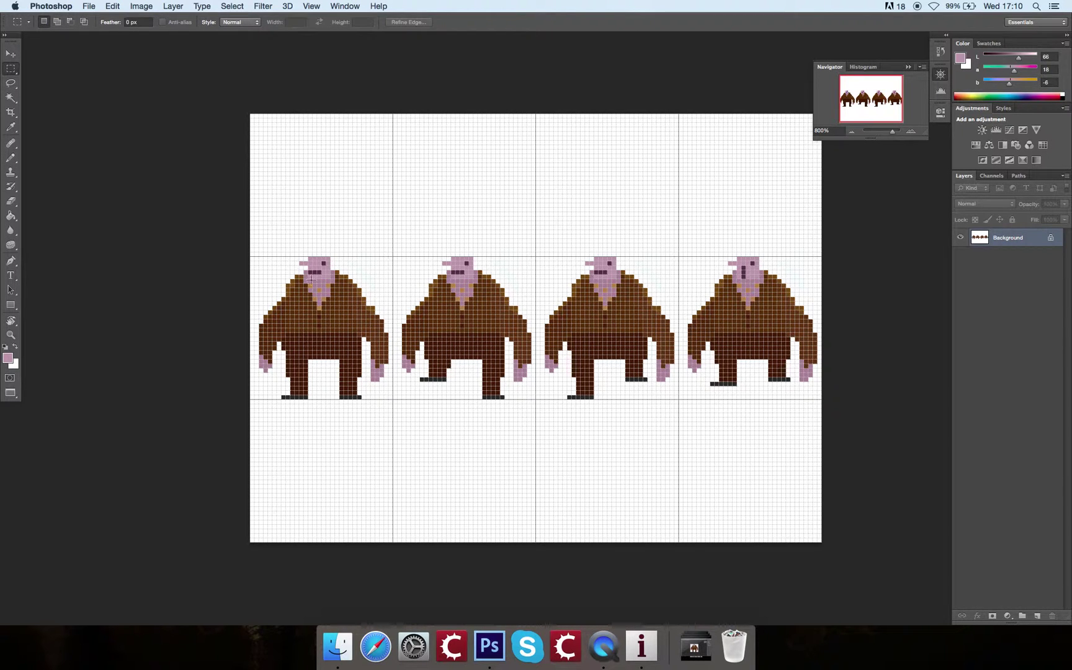
pyautogui.moveTo(264, 267); pyautogui.dragTo(834, 398)
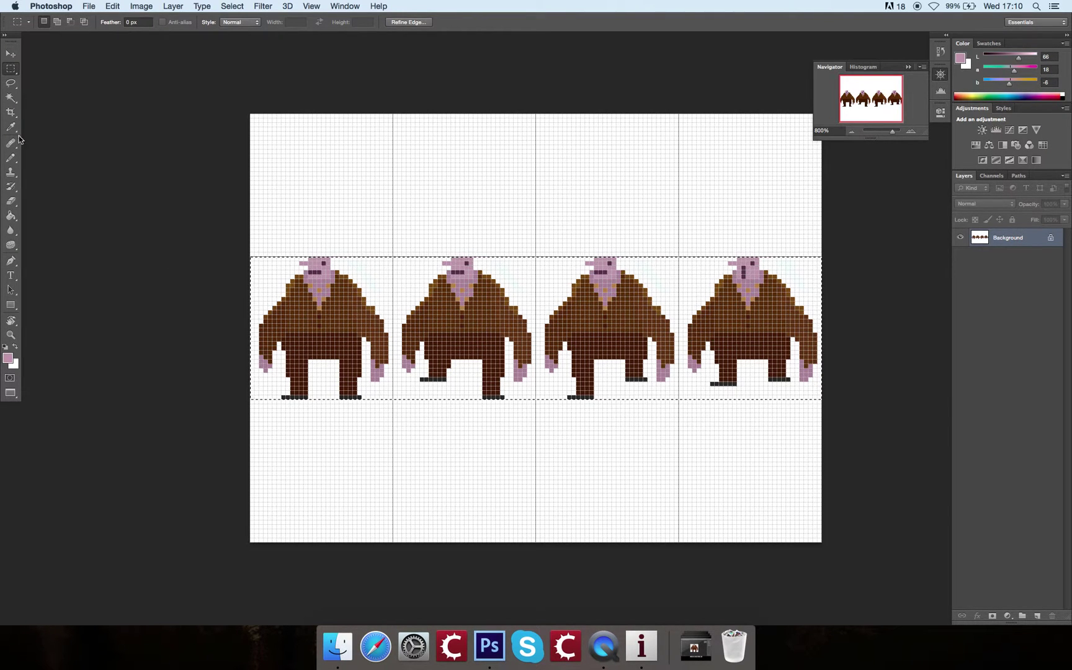
# Duplicate the selected sprite row into the empty grid row directly above it
pyautogui.click(10, 54)
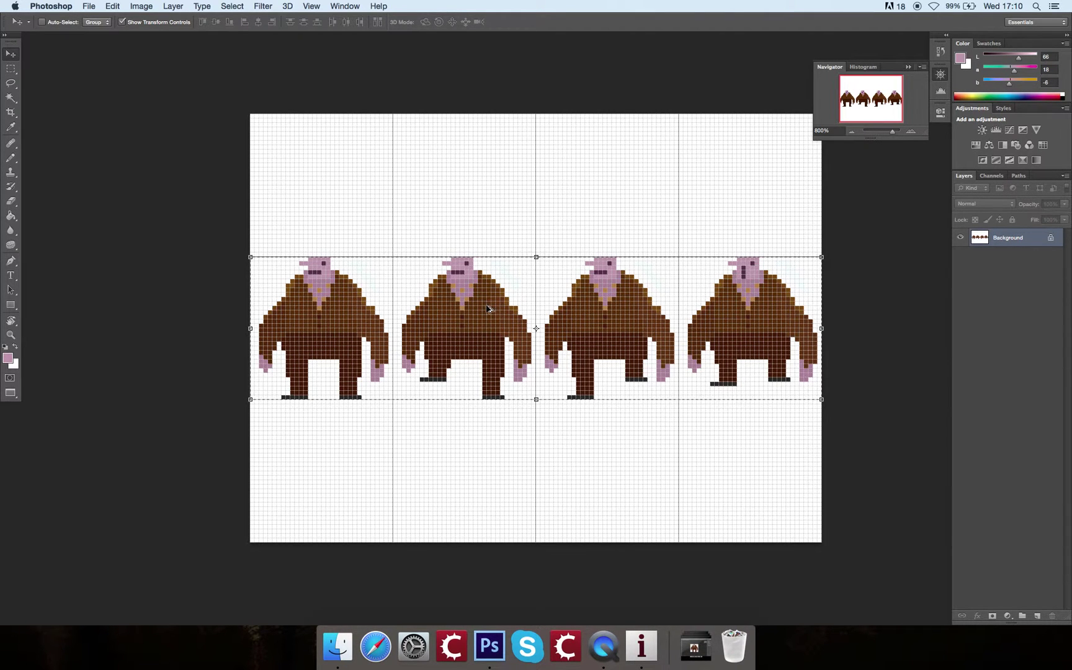
pyautogui.moveTo(495, 302); pyautogui.dragTo(485, 166)
pyautogui.press('super+z')
pyautogui.click(122, 23)
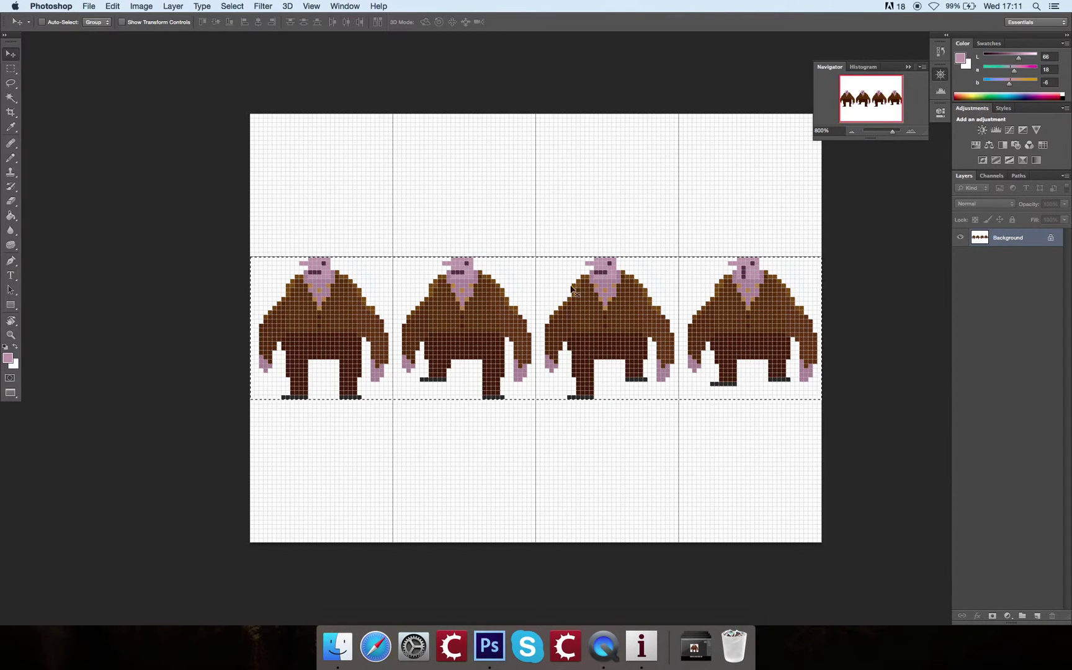
pyautogui.moveTo(579, 314); pyautogui.dragTo(580, 171)
pyautogui.press('super+z')
pyautogui.moveTo(616, 320); pyautogui.dragTo(651, 449)
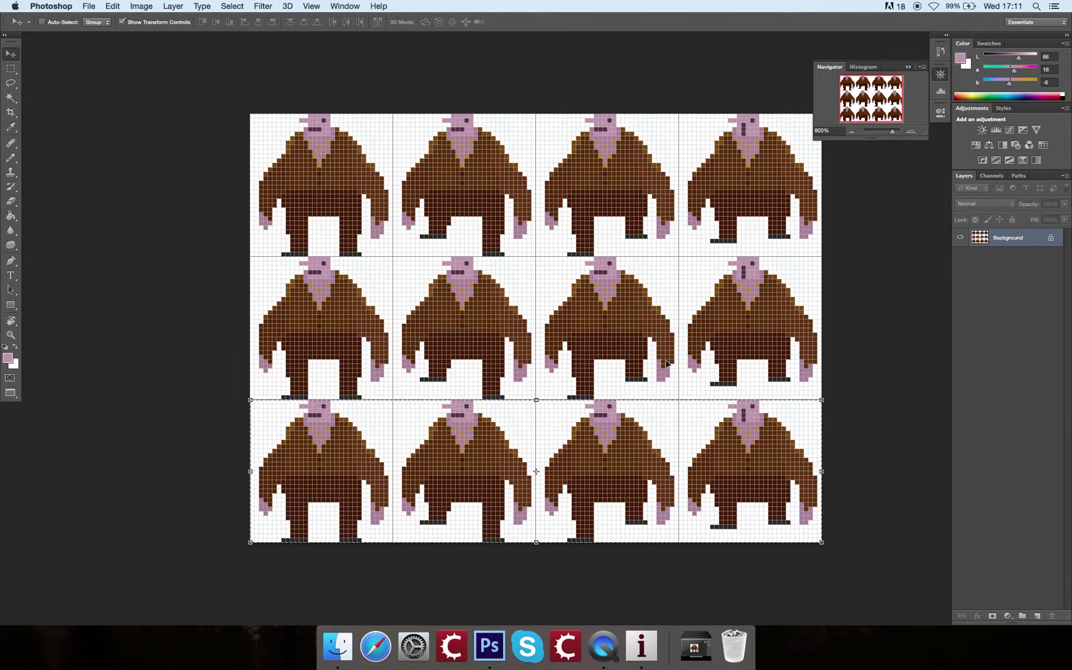
pyautogui.press('super+z')
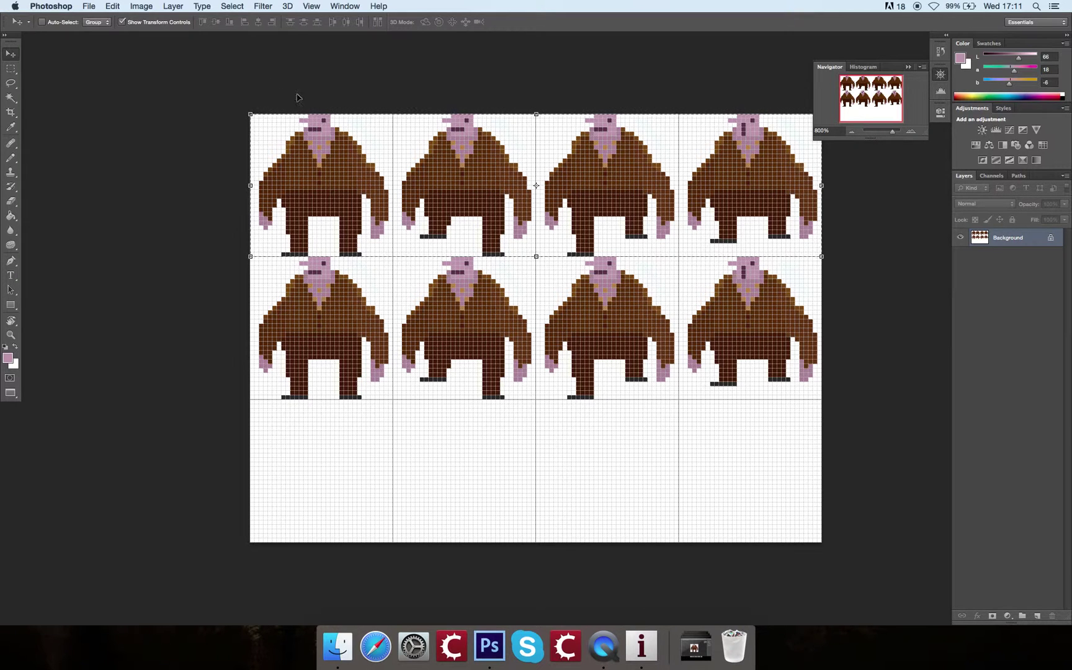
# Hide the grid and recolour the upper sprite row using Hue/Saturation with a hue of -131
pyautogui.click(141, 6)
pyautogui.moveTo(182, 41)
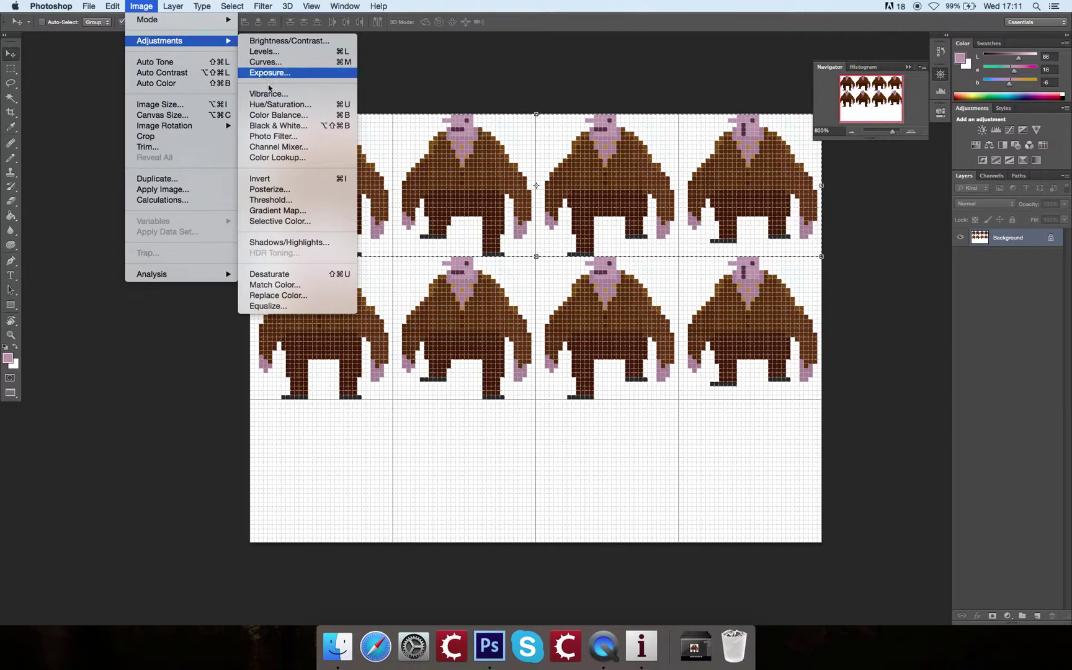
pyautogui.click(282, 106)
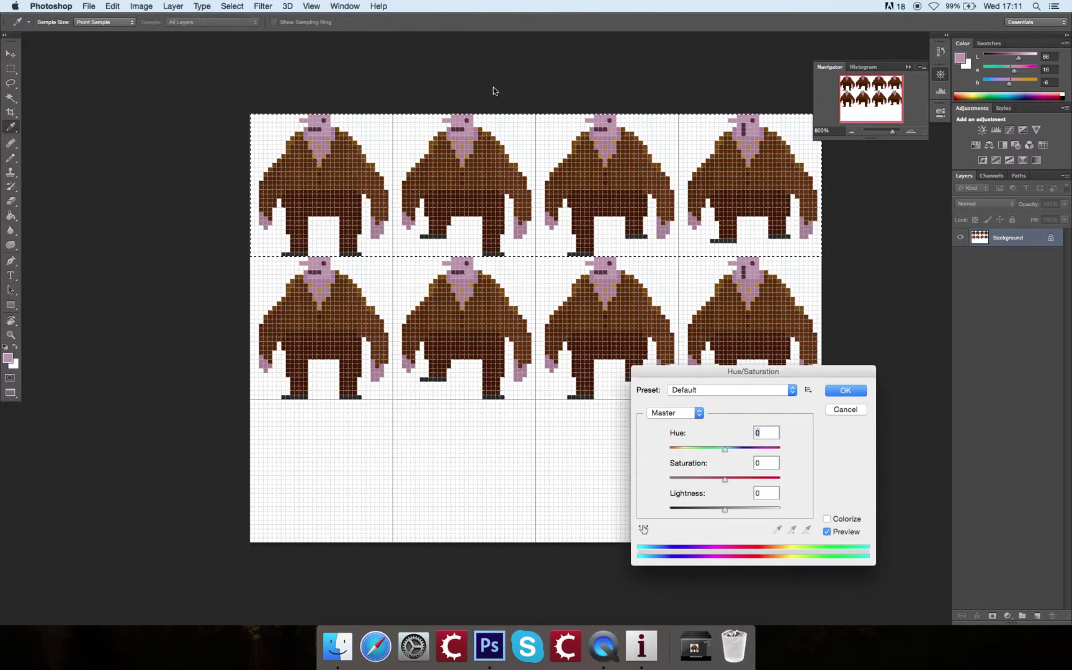
pyautogui.click(889, 243)
pyautogui.press('super+apostrophe')
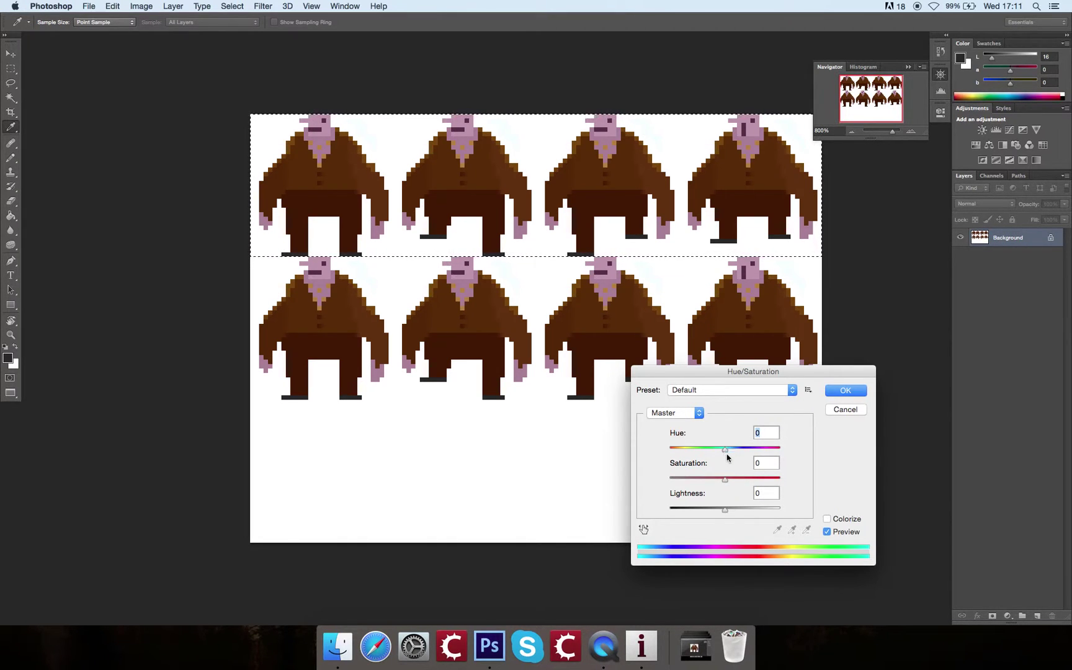
pyautogui.moveTo(726, 452); pyautogui.dragTo(754, 449)
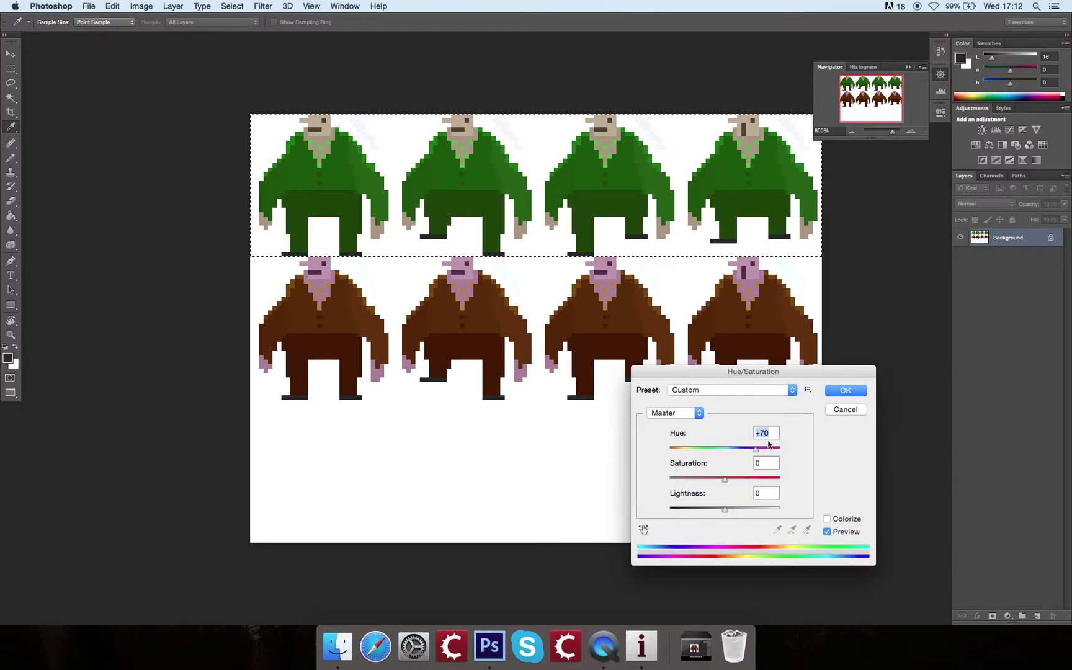
pyautogui.moveTo(756, 449); pyautogui.dragTo(691, 452)
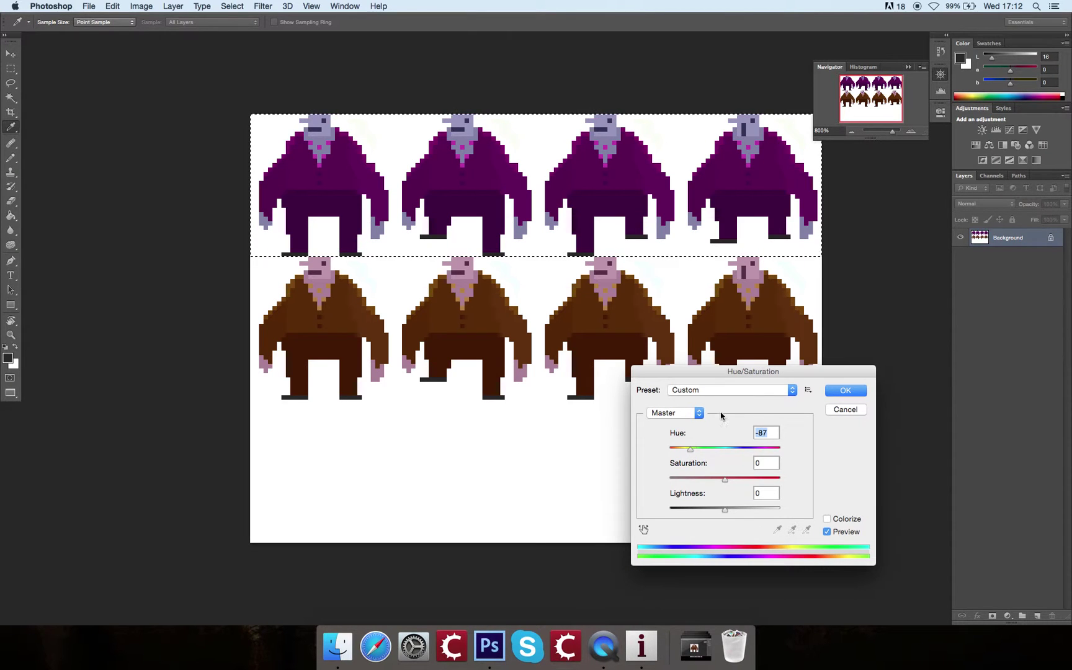
pyautogui.click(680, 449)
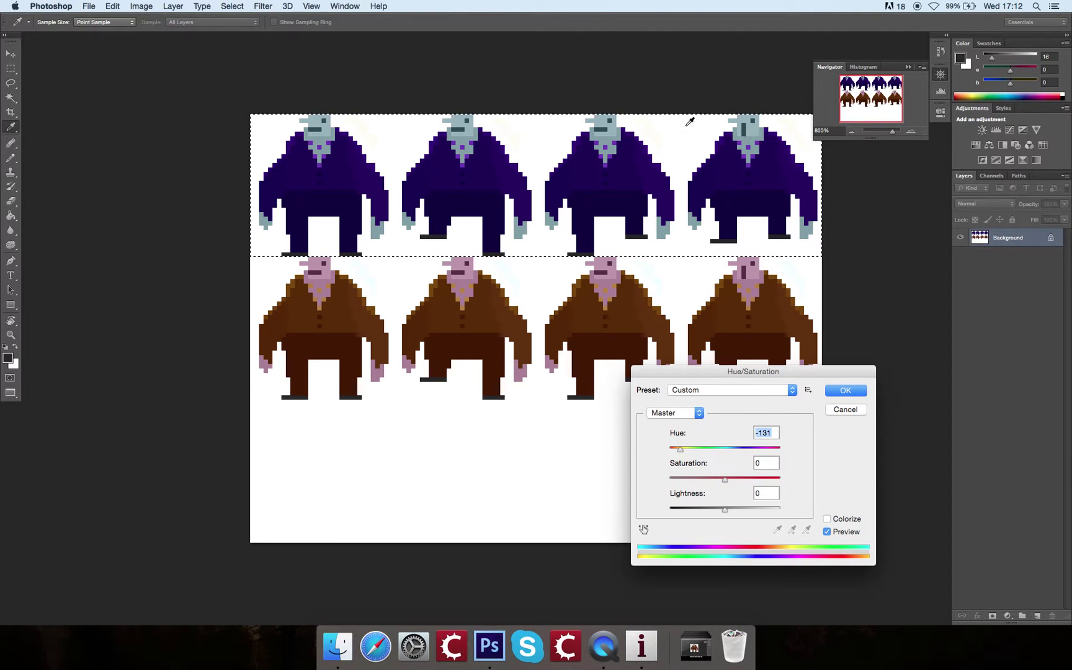
pyautogui.click(845, 390)
pyautogui.press('v')
pyautogui.moveTo(711, 180); pyautogui.dragTo(734, 456)
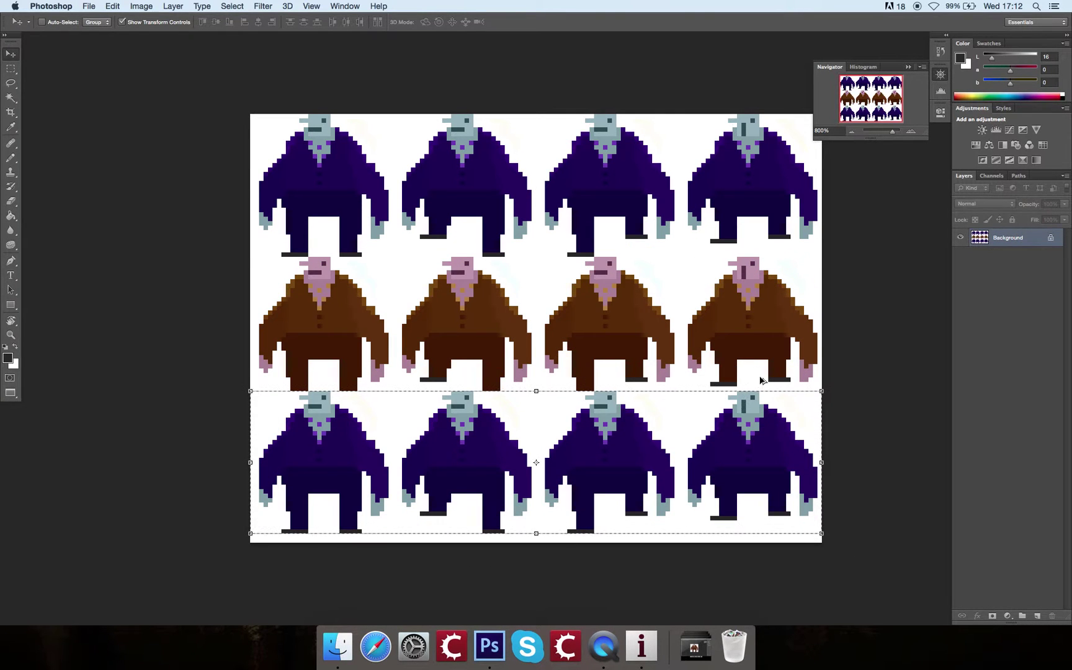
pyautogui.press('super+z')
# Show the grid, select the middle brown sprite row and duplicate it into the empty row below
pyautogui.press('m')
pyautogui.click(824, 377)
pyautogui.moveTo(815, 379); pyautogui.dragTo(823, 381)
pyautogui.press('super+apostrophe')
pyautogui.moveTo(821, 256); pyautogui.dragTo(250, 399)
pyautogui.press('v')
pyautogui.moveTo(620, 298); pyautogui.dragTo(633, 430)
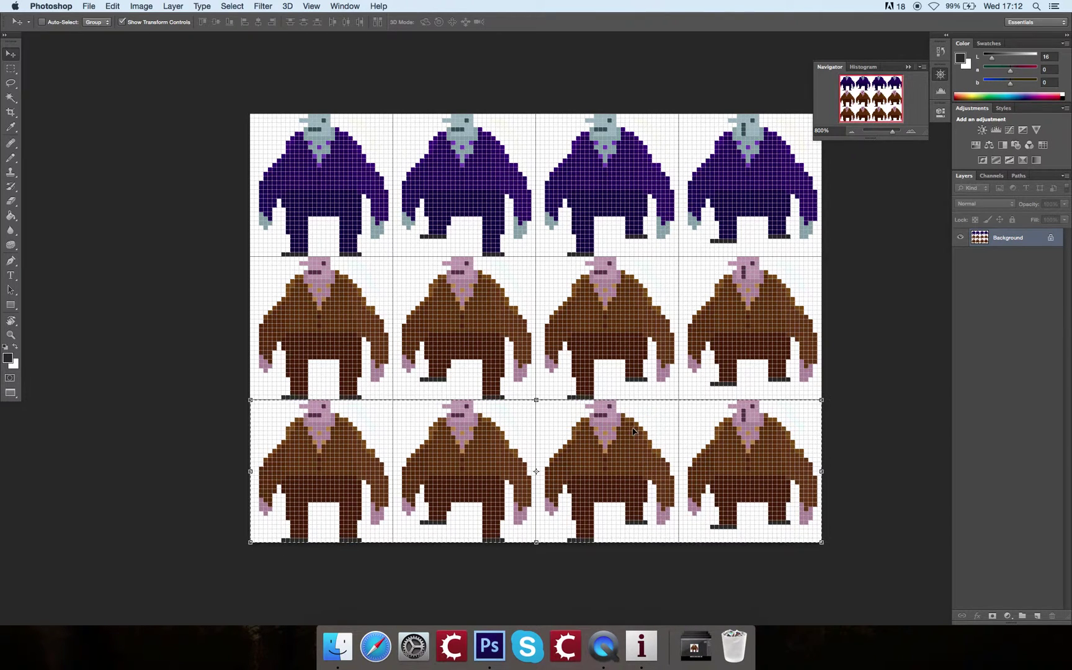
pyautogui.press('super+h')
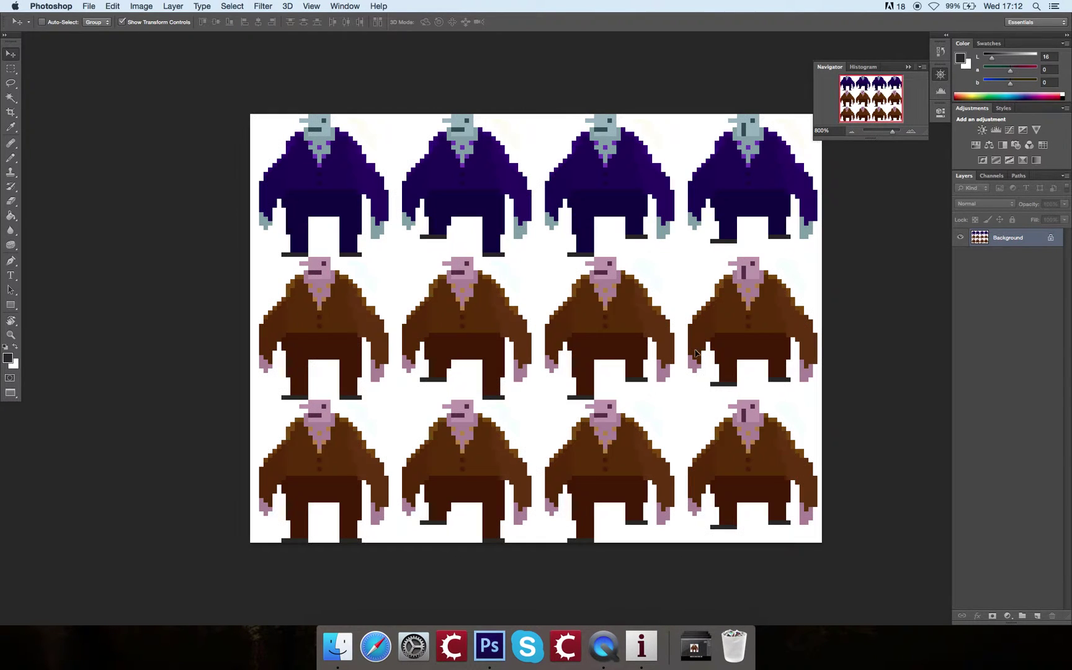
pyautogui.press('super+h')
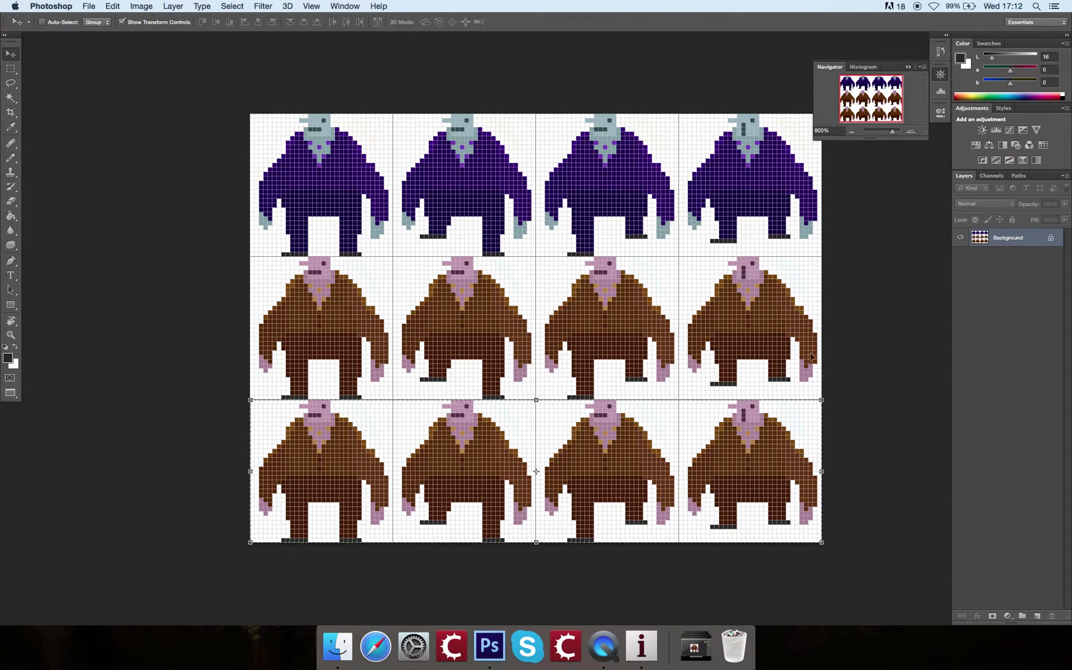
# Open Hue/Saturation for the lowest sprite row with the grid hidden and limit the adjustment to Yellows
pyautogui.click(141, 6)
pyautogui.moveTo(215, 43)
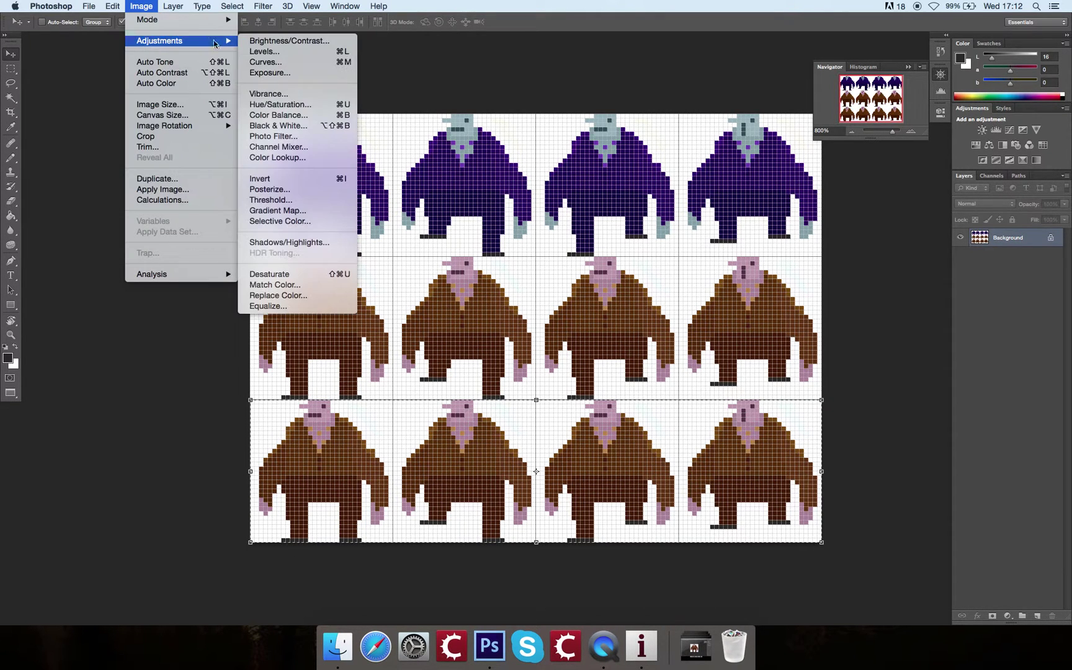
pyautogui.click(304, 104)
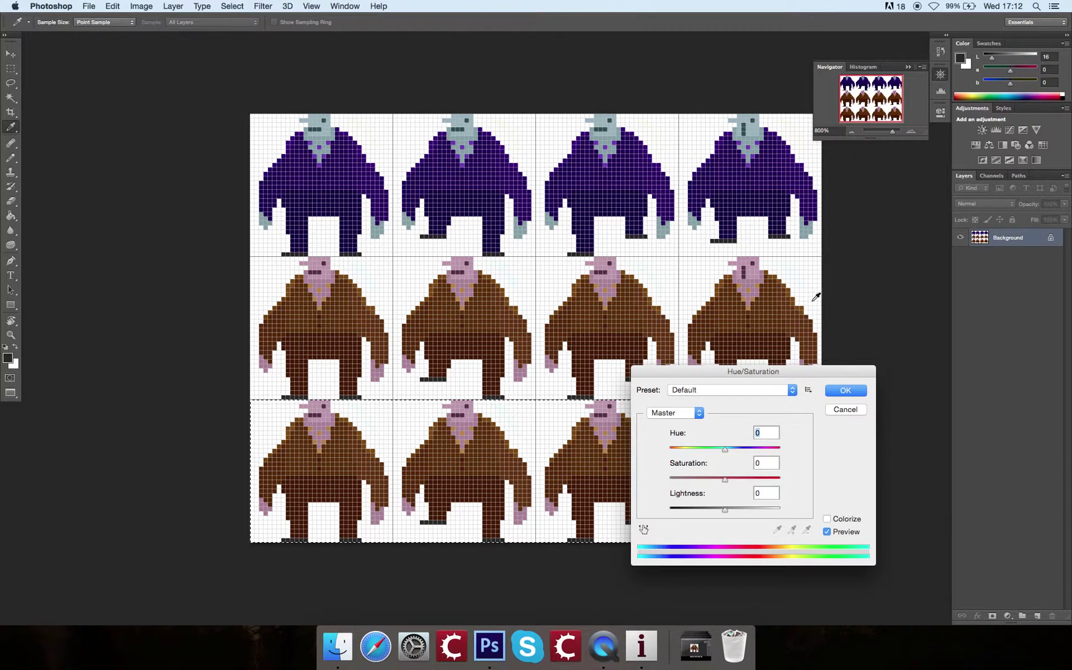
pyautogui.moveTo(753, 375); pyautogui.dragTo(404, 124)
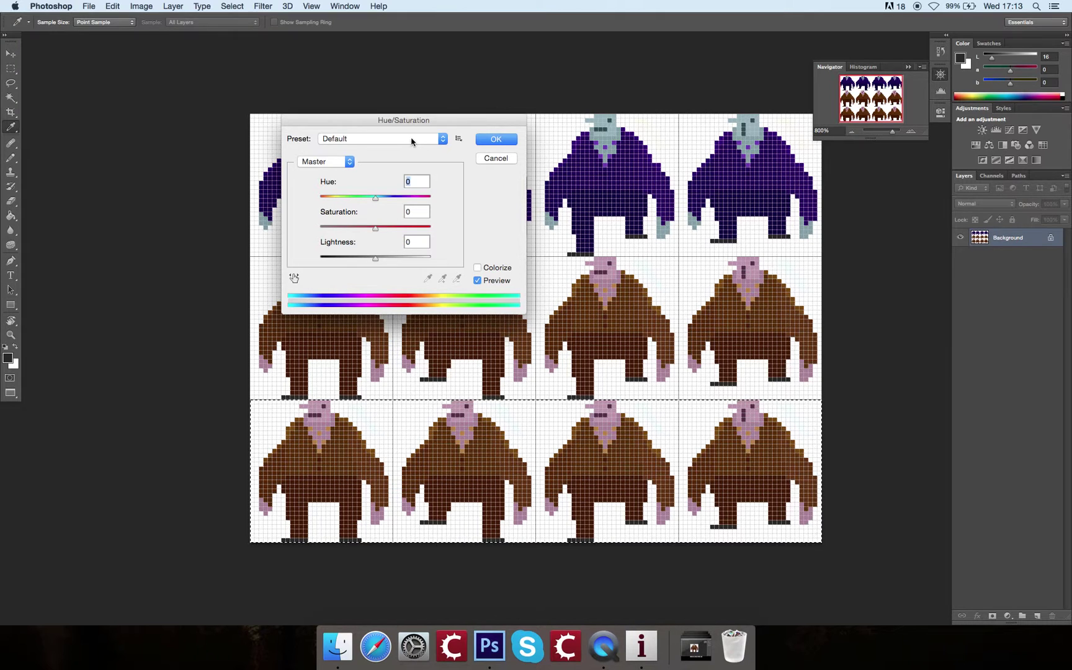
pyautogui.click(339, 163)
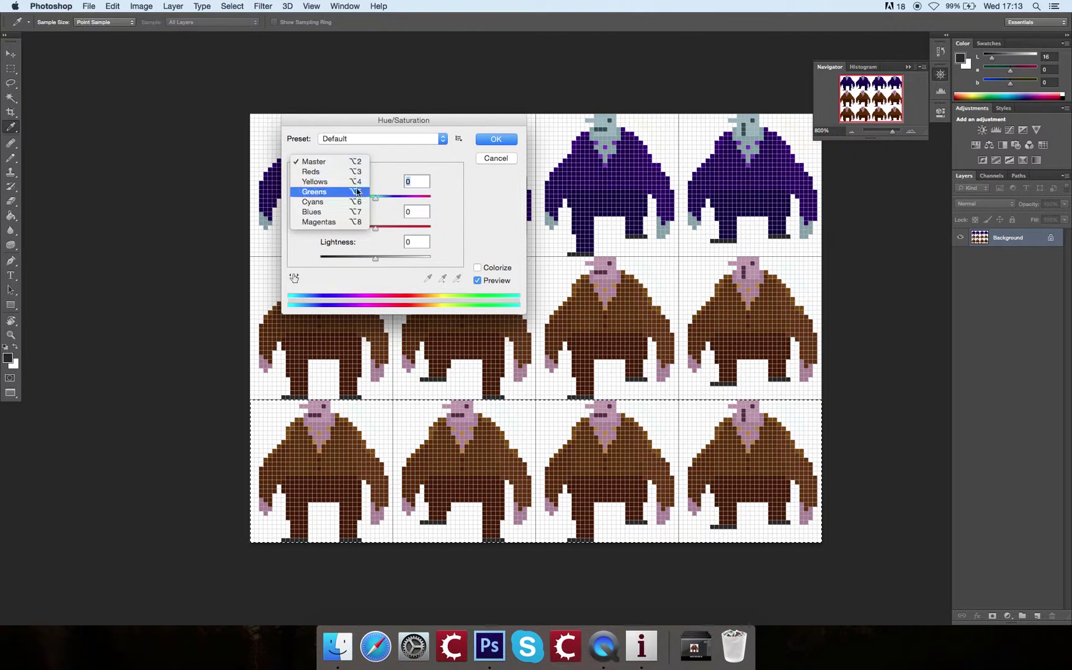
pyautogui.click(863, 267)
pyautogui.press('super+apostrophe')
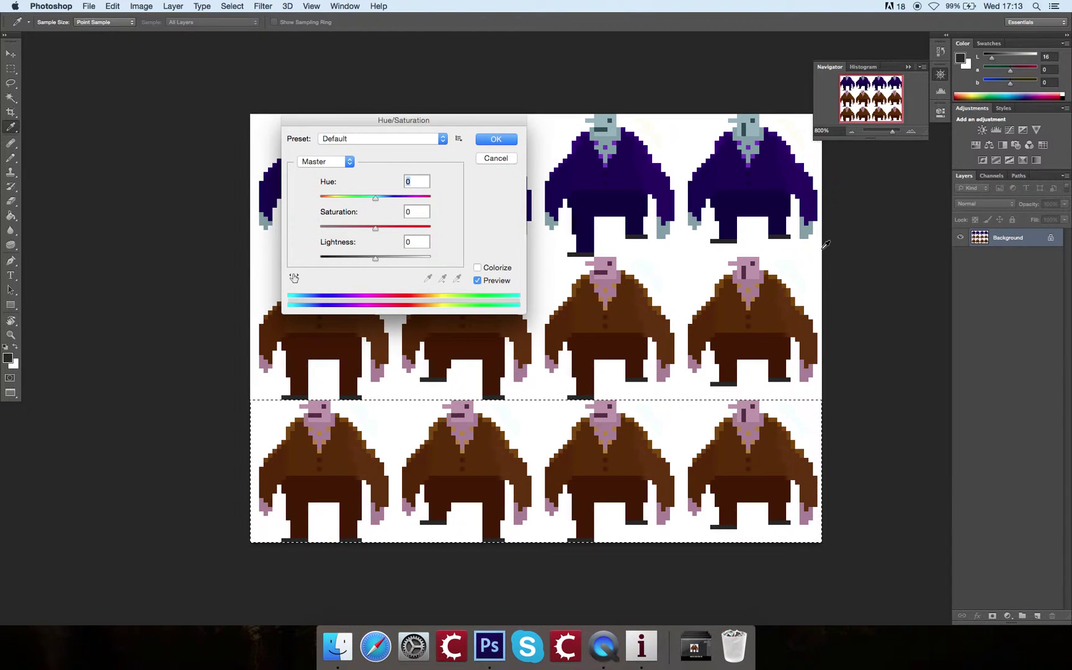
pyautogui.click(340, 164)
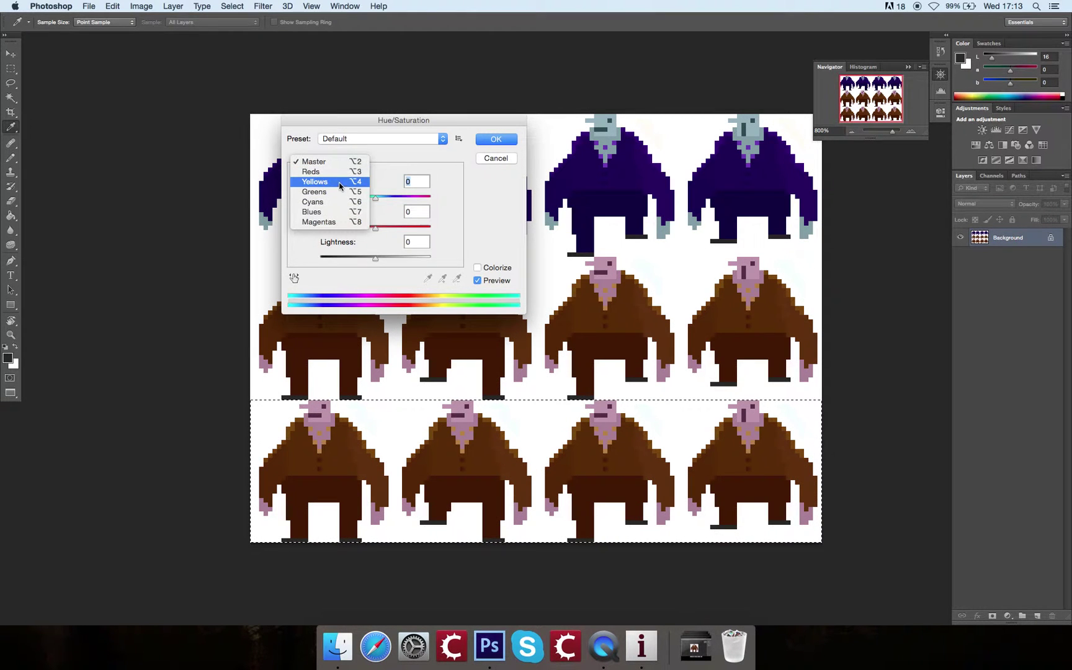
pyautogui.click(341, 182)
# Try Yellows hue shifts of -180, -101, -65 and +23 on the lowest sprite row, keeping saturation at 0
pyautogui.moveTo(375, 198); pyautogui.dragTo(301, 198)
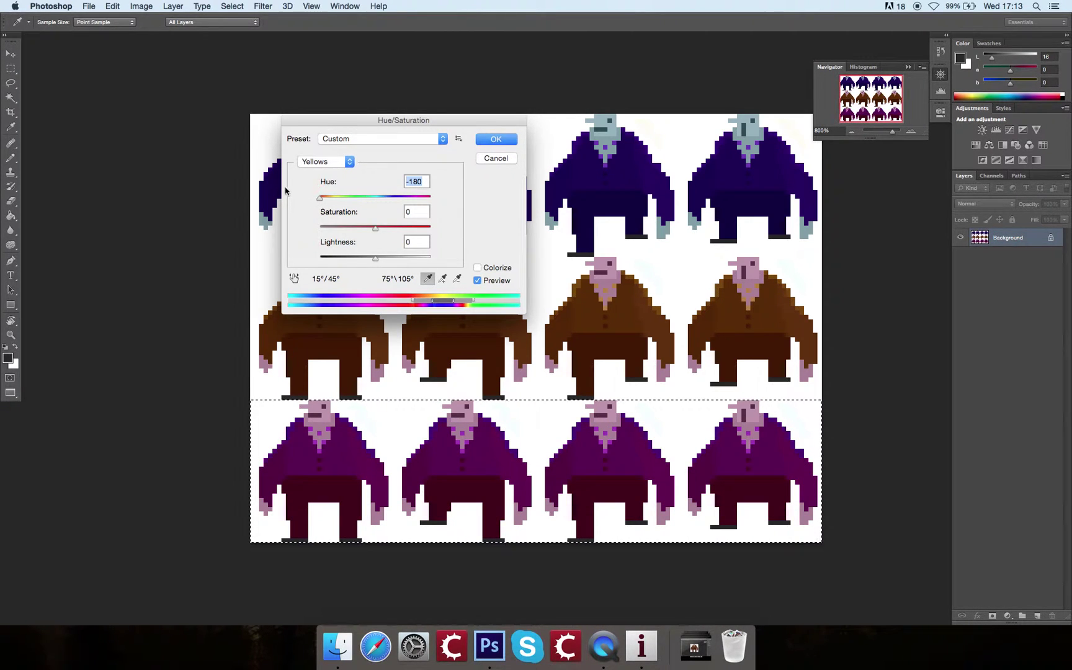
pyautogui.click(330, 198)
pyautogui.click(338, 198)
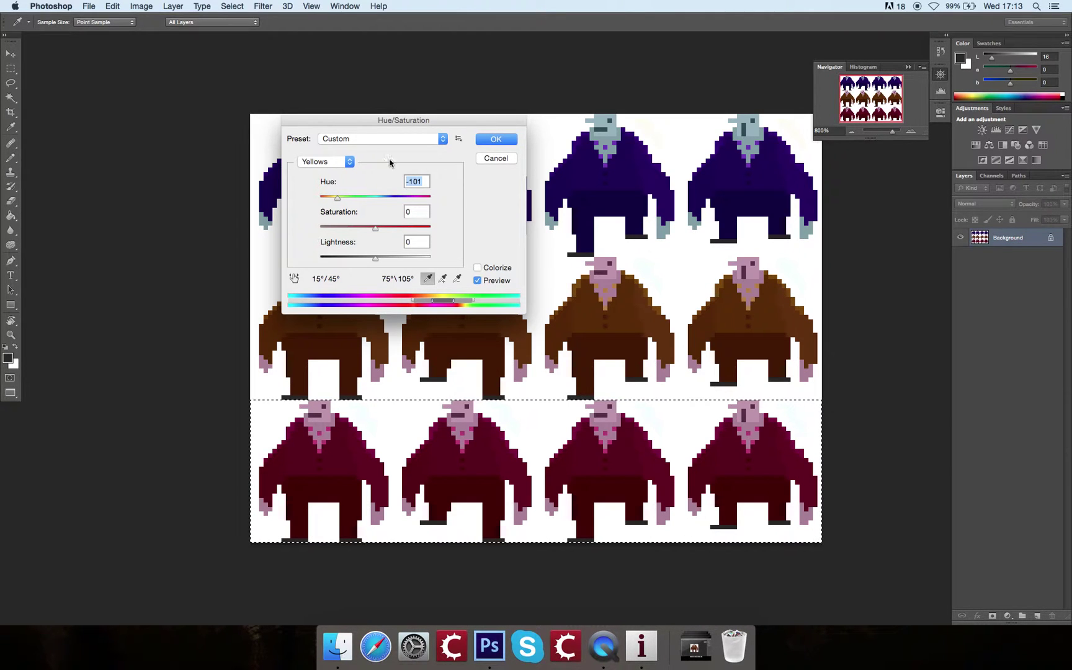
pyautogui.moveTo(349, 200); pyautogui.dragTo(347, 202)
pyautogui.moveTo(346, 199); pyautogui.dragTo(340, 200)
pyautogui.click(349, 201)
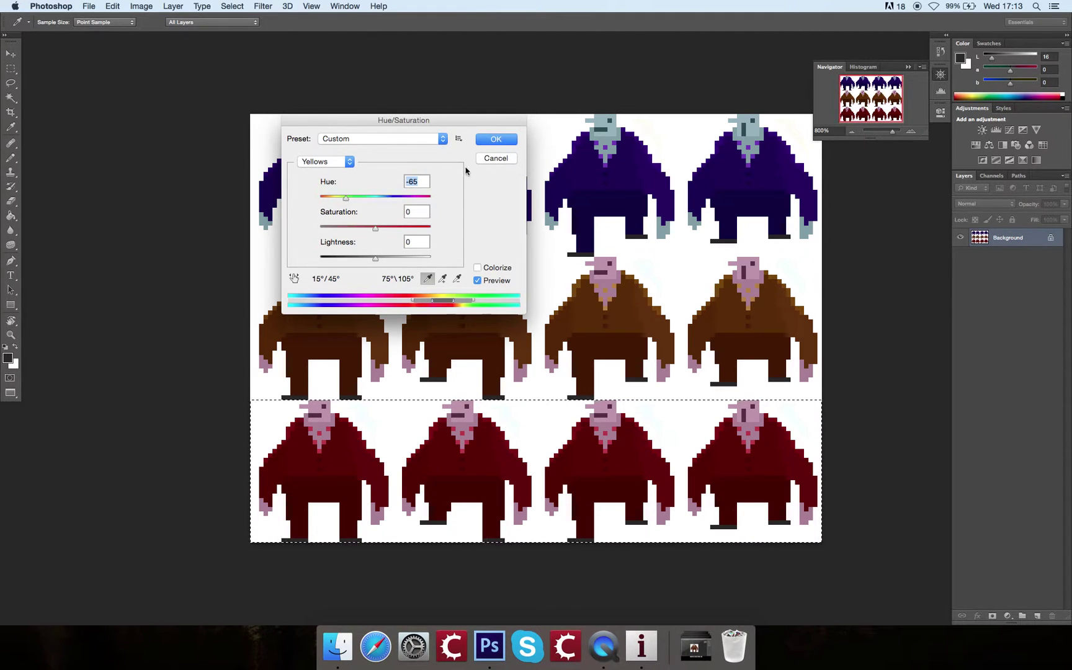
pyautogui.click(388, 198)
pyautogui.moveTo(374, 229); pyautogui.dragTo(346, 228)
pyautogui.write('0')
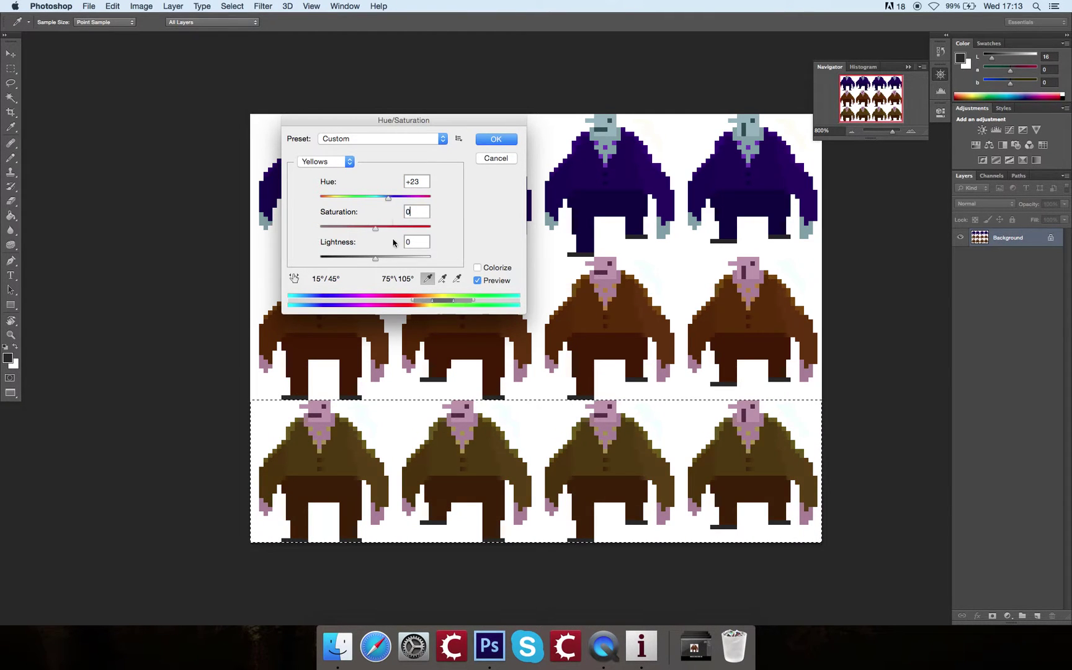
# Apply a Yellows hue of -40 to the lowest sprite row and clear the selection
pyautogui.moveTo(392, 193); pyautogui.dragTo(354, 200)
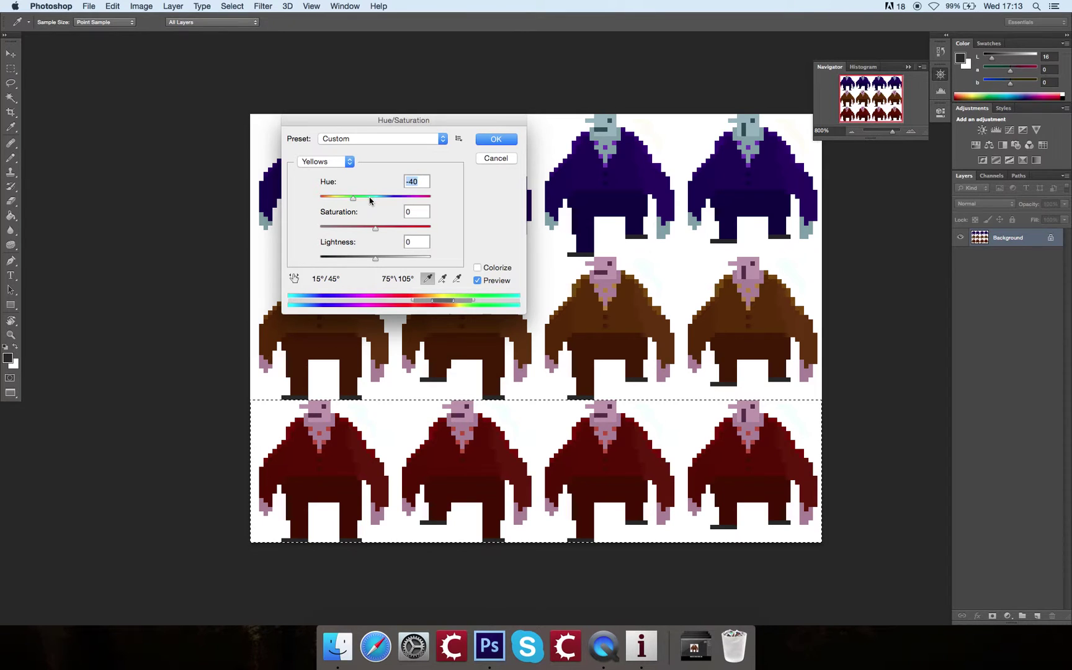
pyautogui.click(487, 140)
pyautogui.press('super+d')
pyautogui.moveTo(749, 251); pyautogui.dragTo(726, 258)
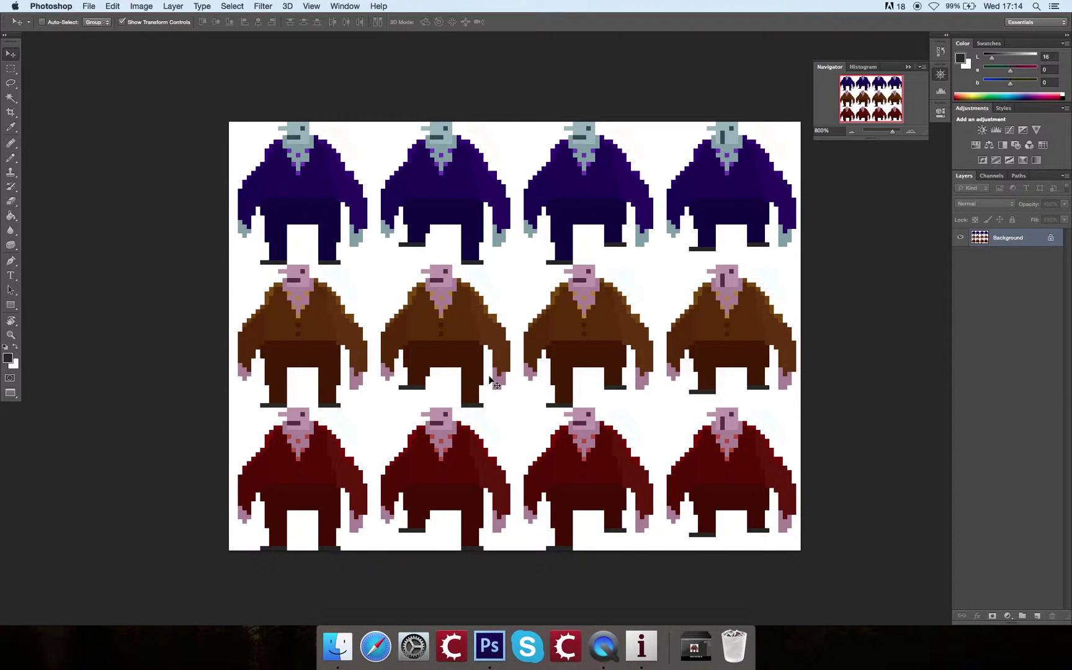
pyautogui.click(144, 5)
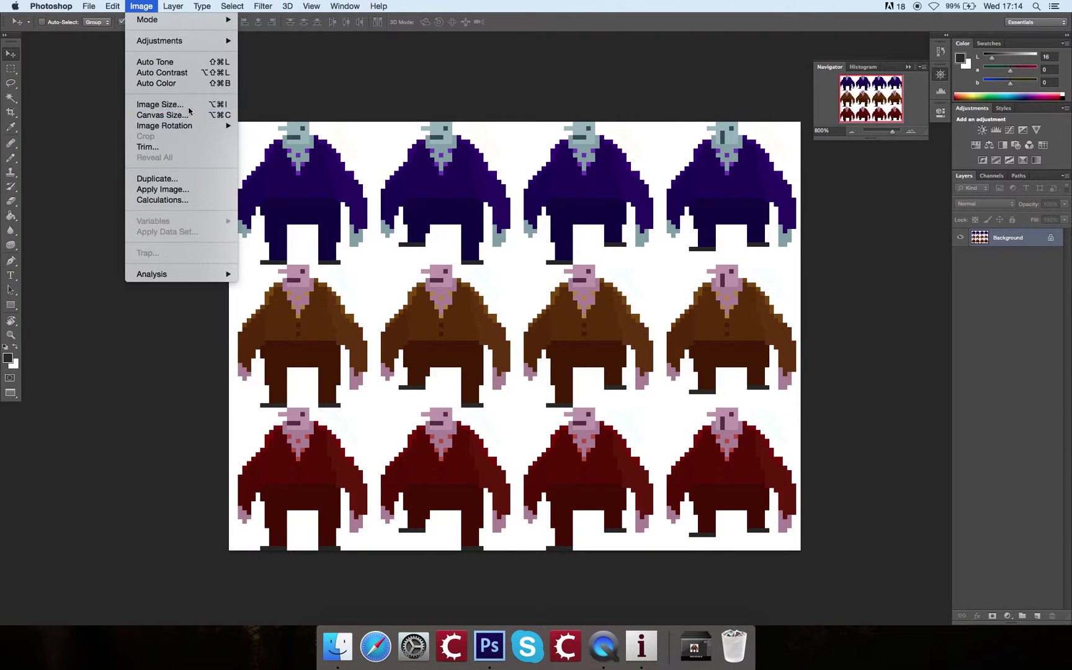
pyautogui.click(160, 104)
pyautogui.click(569, 391)
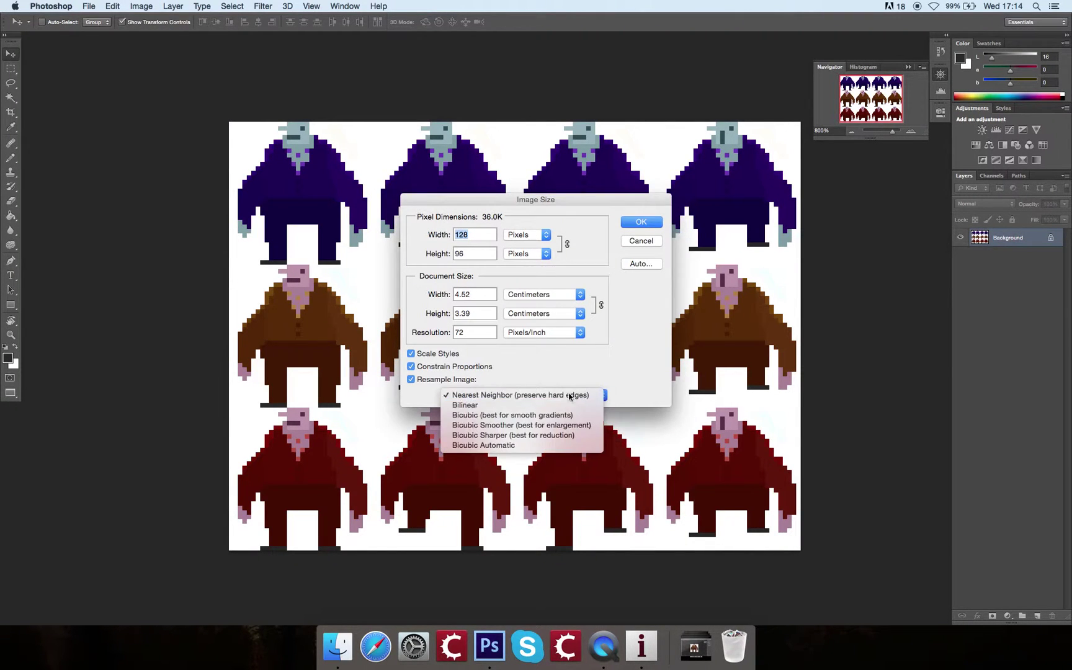
pyautogui.click(570, 448)
pyautogui.click(655, 223)
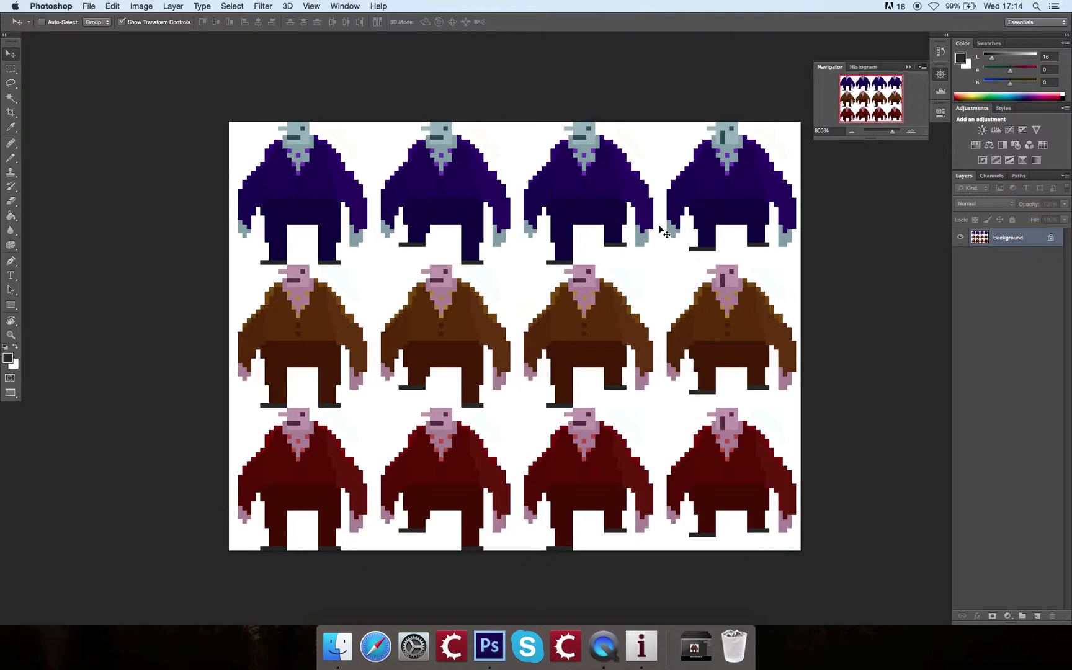
pyautogui.click(51, 6)
pyautogui.moveTo(70, 41)
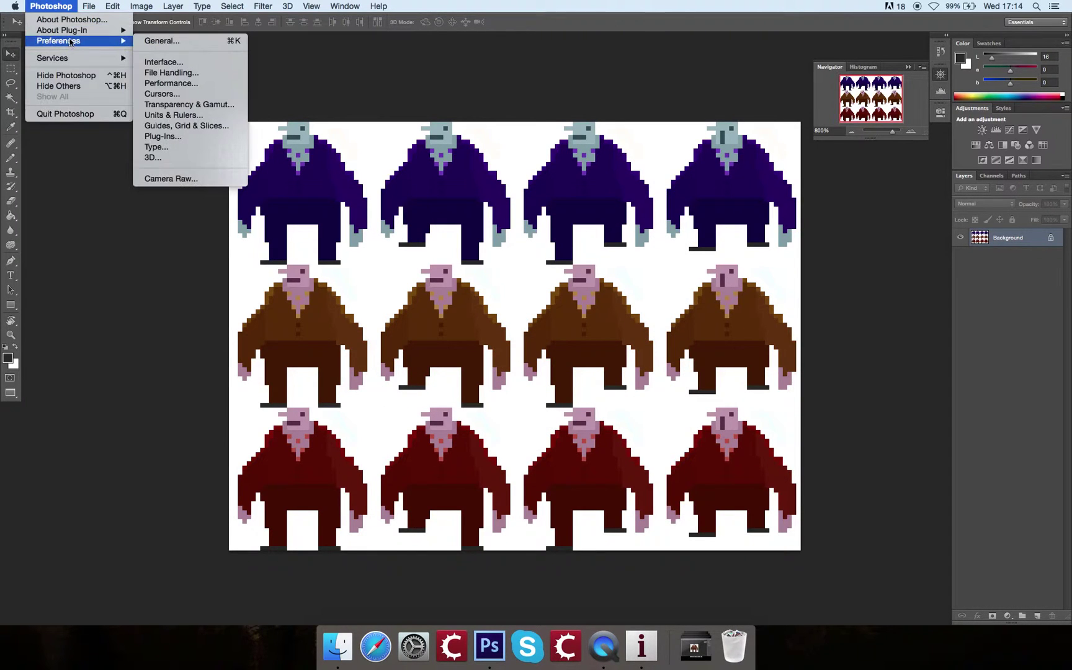
pyautogui.click(332, 59)
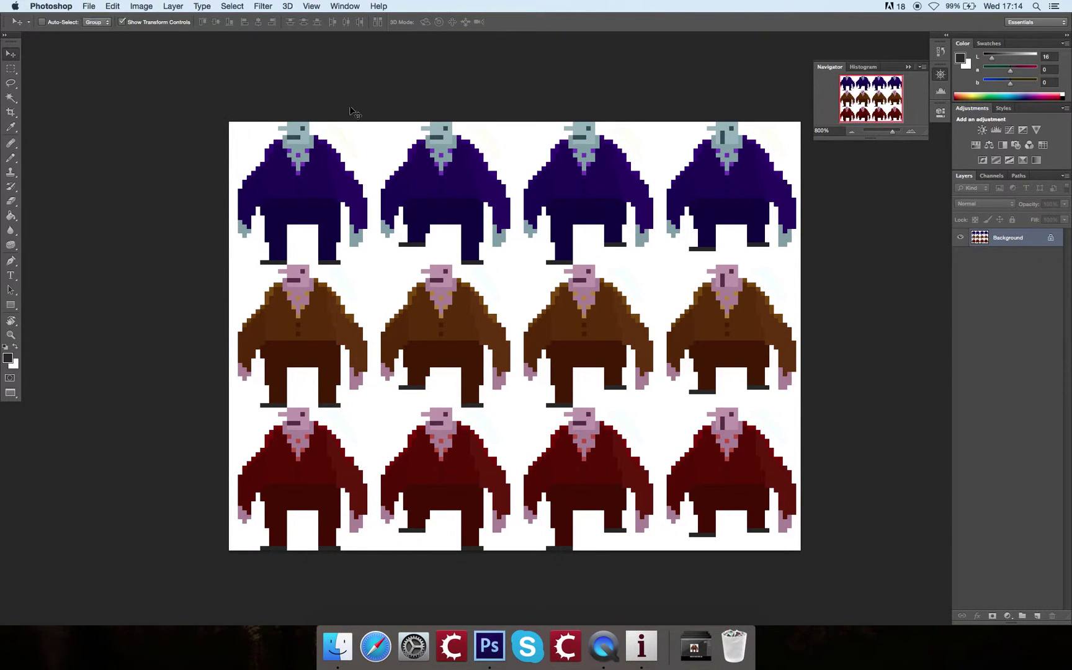
# Resize the sprite sheet to 256 pixels wide with constrained proportions, using Bicubic Automatic resampling
pyautogui.click(141, 6)
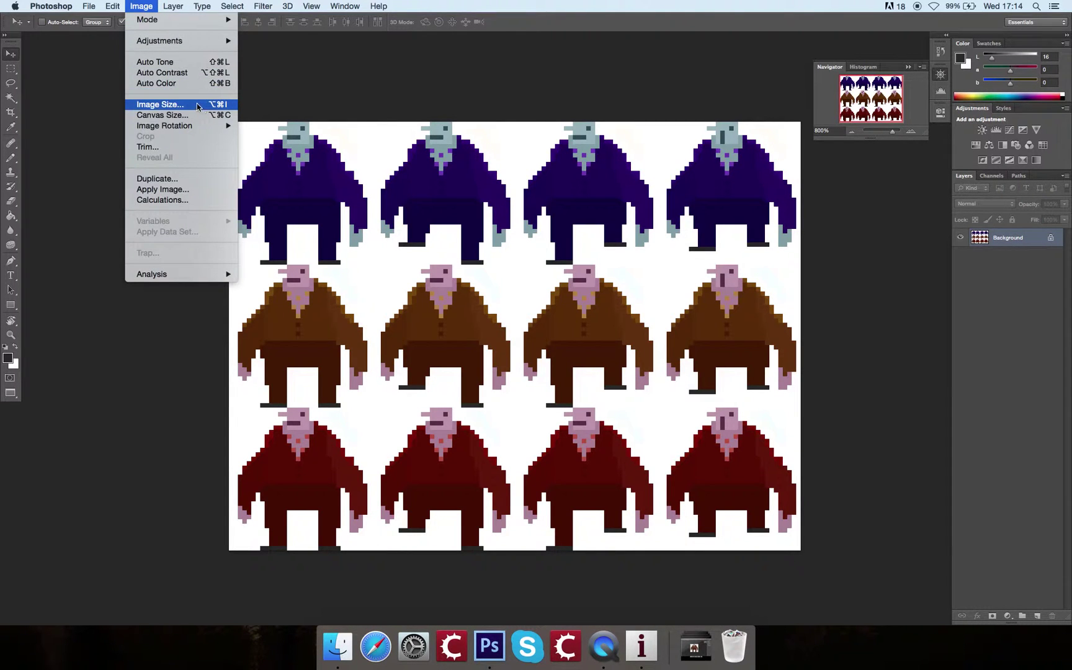
pyautogui.click(191, 105)
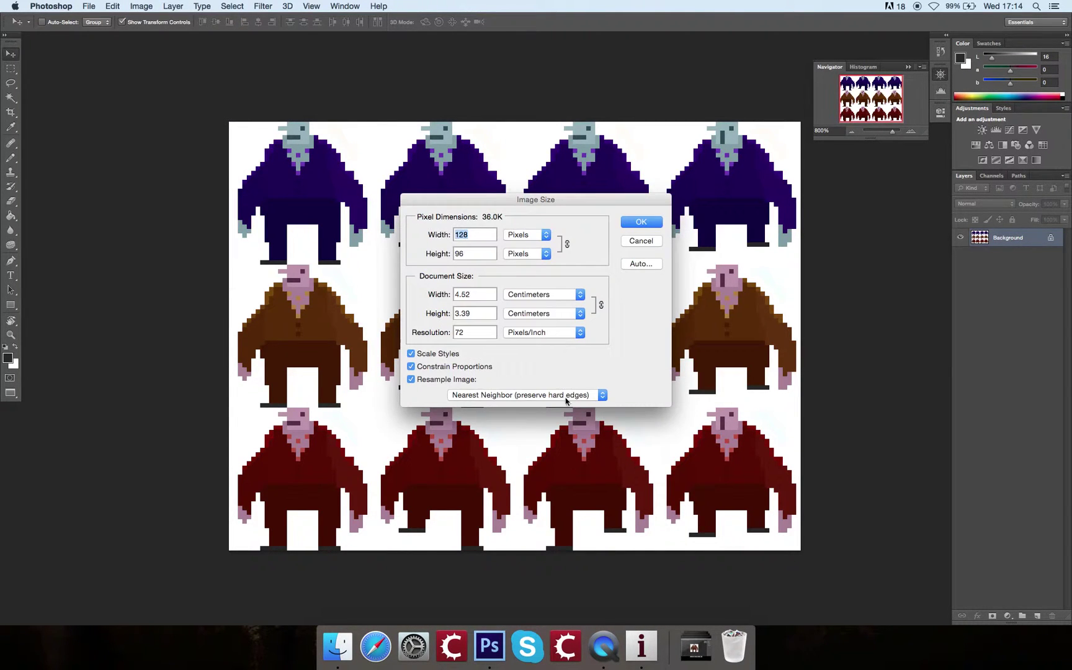
pyautogui.click(567, 396)
pyautogui.click(558, 445)
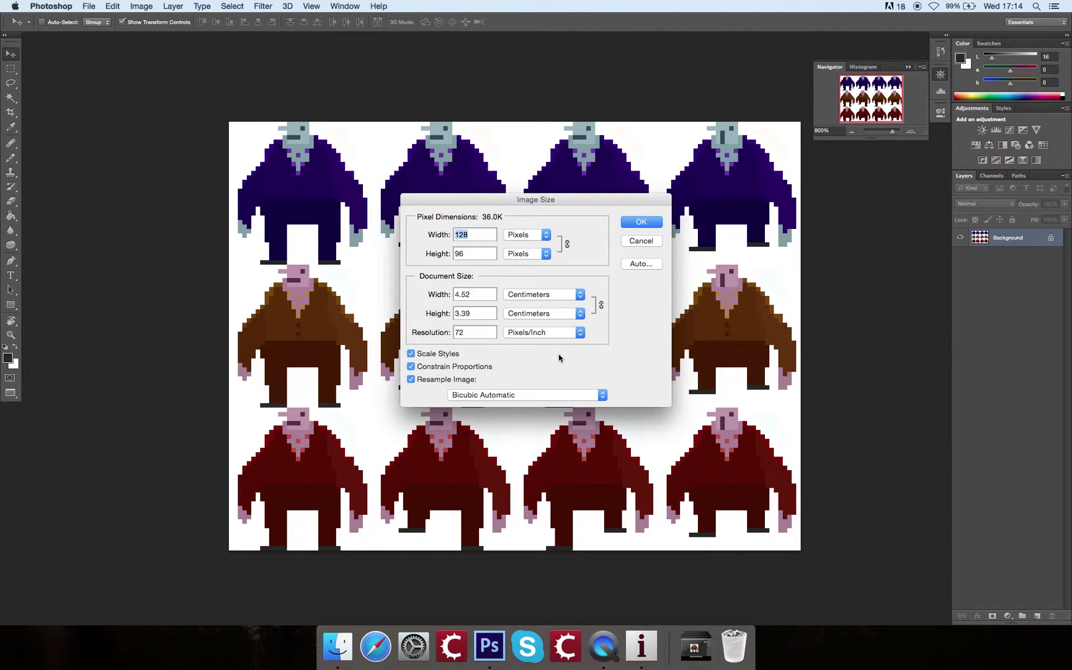
pyautogui.moveTo(590, 201); pyautogui.dragTo(864, 187)
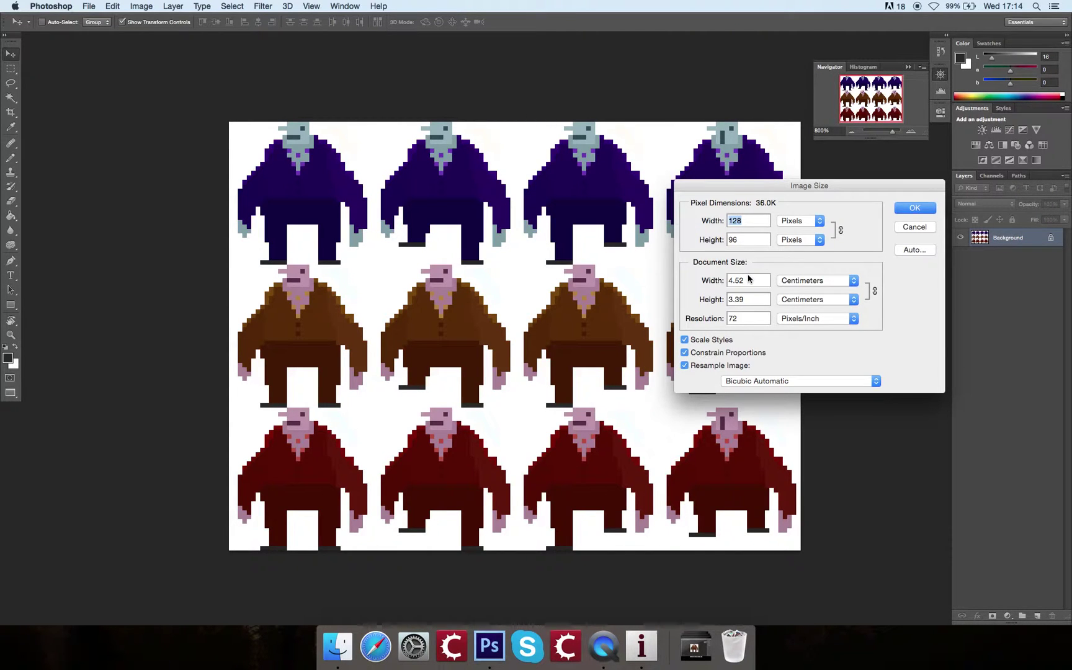
pyautogui.press('Right')
pyautogui.press('BackSpace')
pyautogui.press('BackSpace')
pyautogui.press('BackSpace')
pyautogui.write('256')
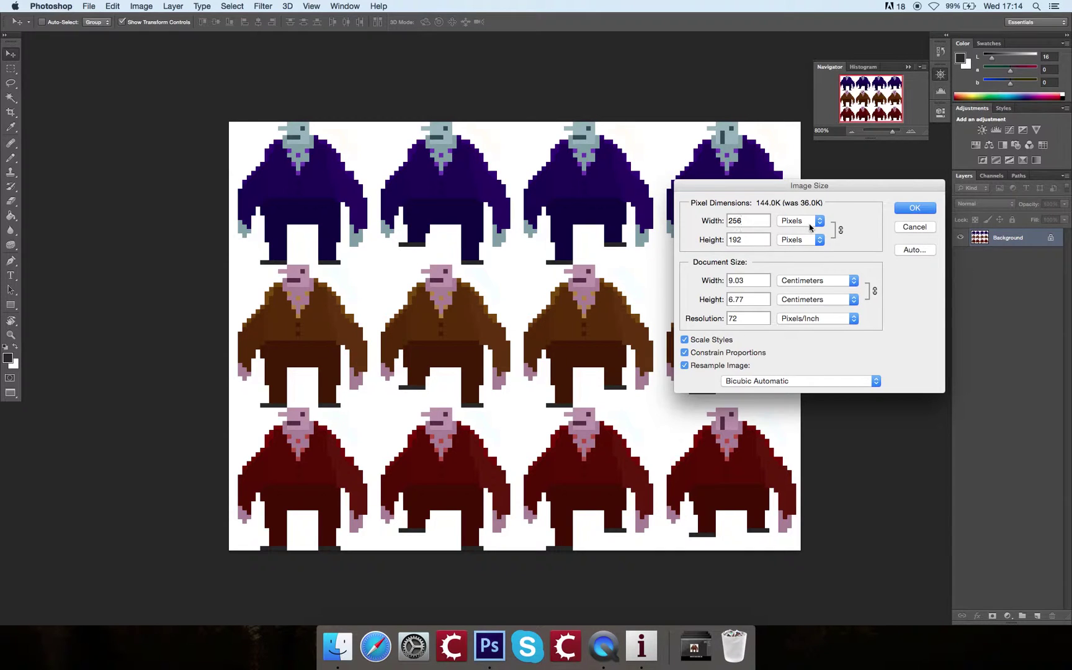
pyautogui.click(901, 212)
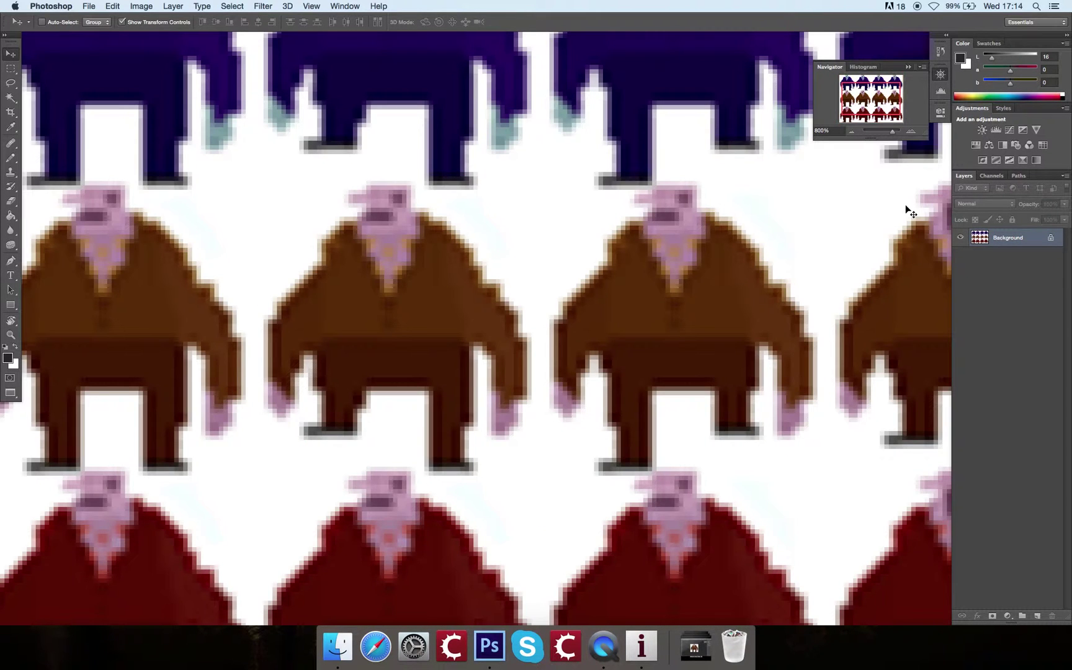
# Examine the edges of the brown sprites up close and then across the whole resized sheet
pyautogui.press('super+plus')
pyautogui.press('super+plus')
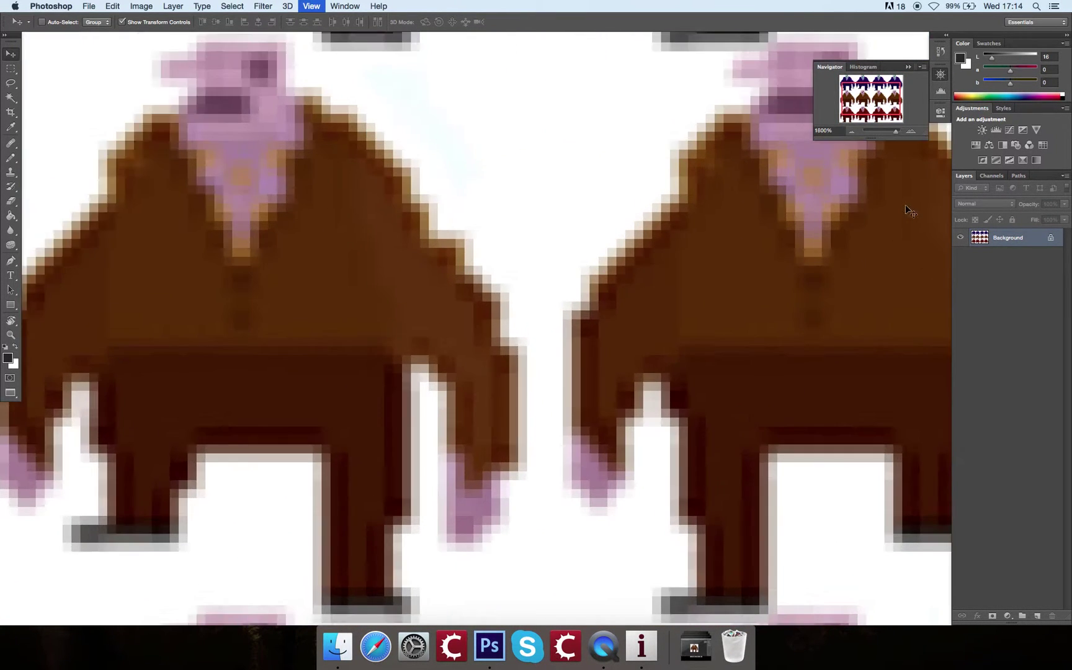
pyautogui.scroll(5, 631, 164)
pyautogui.hscroll(-6, 631, 164)
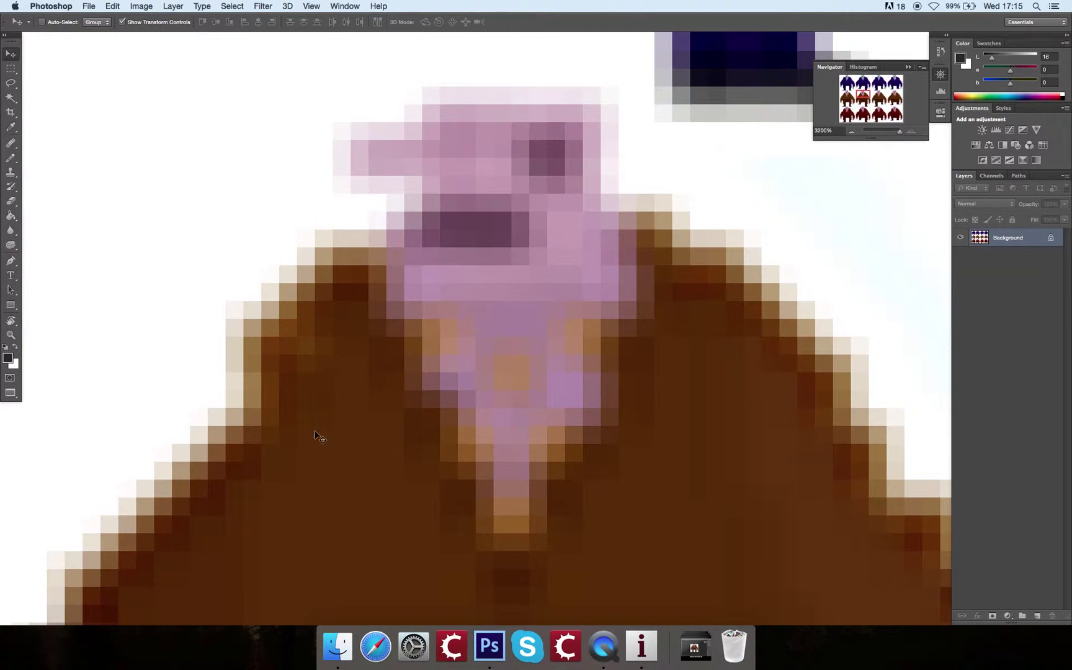
pyautogui.press('super+minus')
pyautogui.press('super+minus')
pyautogui.press('super+minus')
pyautogui.press('super+minus')
pyautogui.press('super+minus')
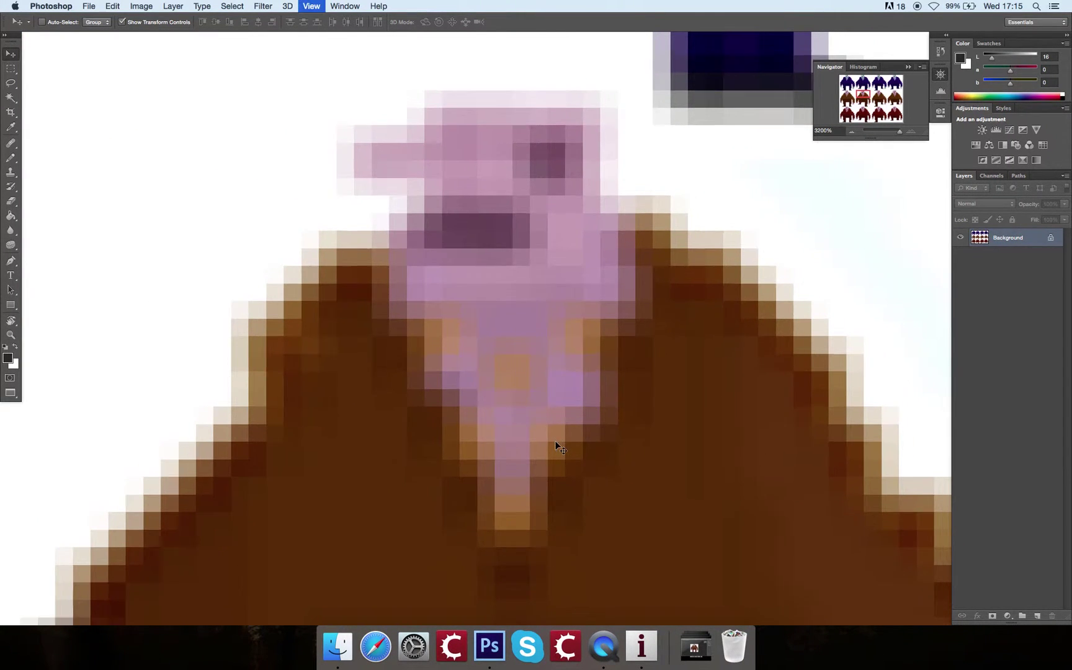
pyautogui.hscroll(6, 556, 446)
pyautogui.scroll(-2, 552, 446)
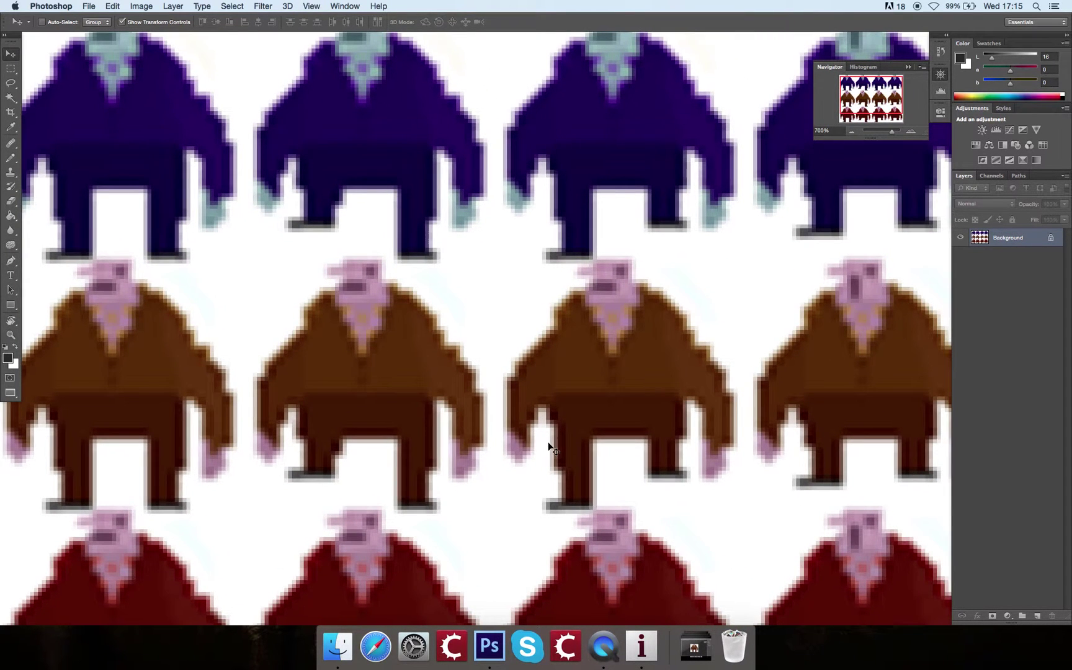
pyautogui.press('space')
pyautogui.moveTo(510, 310)
pyautogui.mouseDown()
pyautogui.moveTo(393, 195)
pyautogui.moveTo(499, 251)
pyautogui.mouseUp()
# Choose the Paint Bucket tool and set the foreground colour to crimson with an a value of 111
pyautogui.click(11, 216)
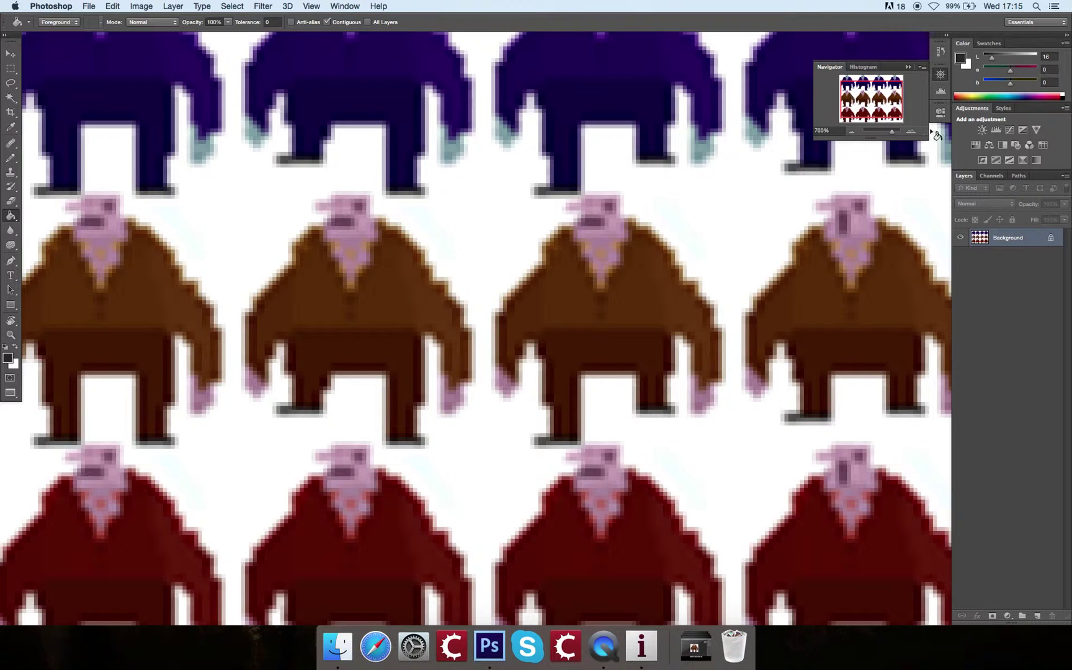
pyautogui.moveTo(1013, 71); pyautogui.dragTo(1033, 66)
# Fill the white background between the blurred sprites with crimson, undoing the fill tried near the first blue sprite
pyautogui.click(478, 226)
pyautogui.moveTo(484, 299); pyautogui.dragTo(679, 62)
pyautogui.moveTo(620, 306); pyautogui.dragTo(453, 512)
pyautogui.moveTo(524, 258); pyautogui.dragTo(611, 368)
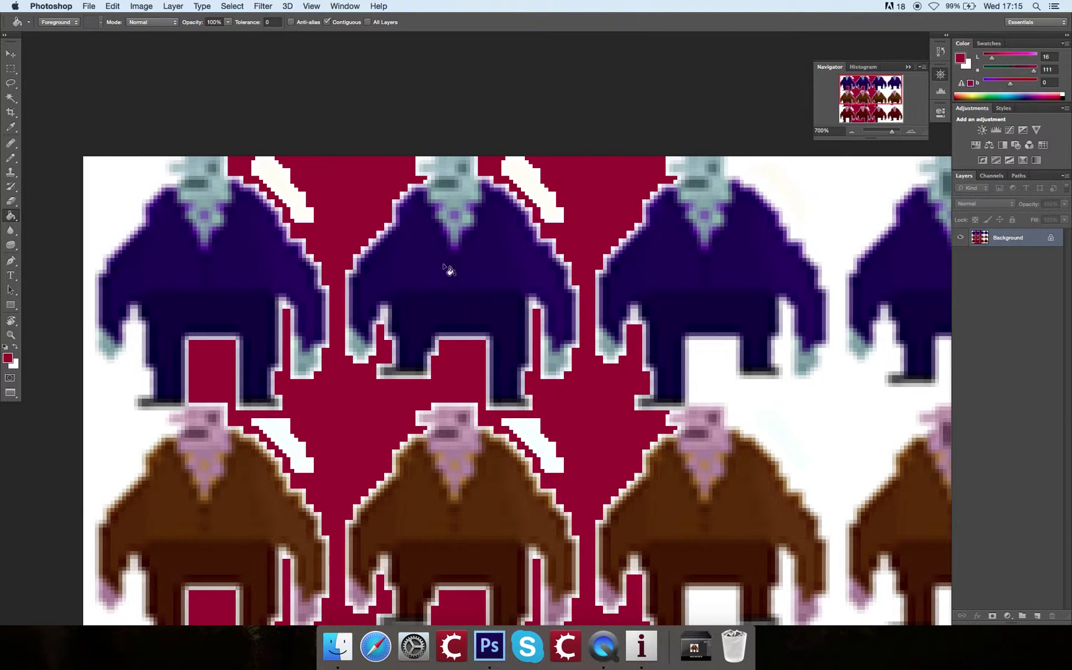
pyautogui.click(278, 186)
pyautogui.press('super+z')
pyautogui.scroll(-10, 539, 372)
pyautogui.hscroll(10, 540, 372)
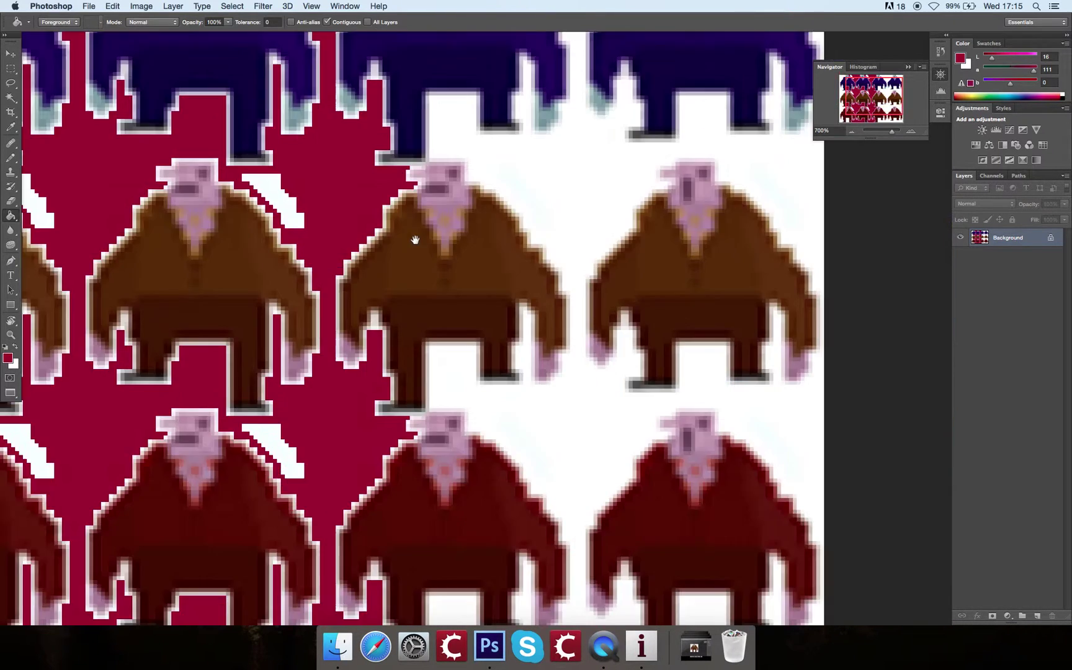
pyautogui.hscroll(-5, 506, 323)
pyautogui.click(612, 179)
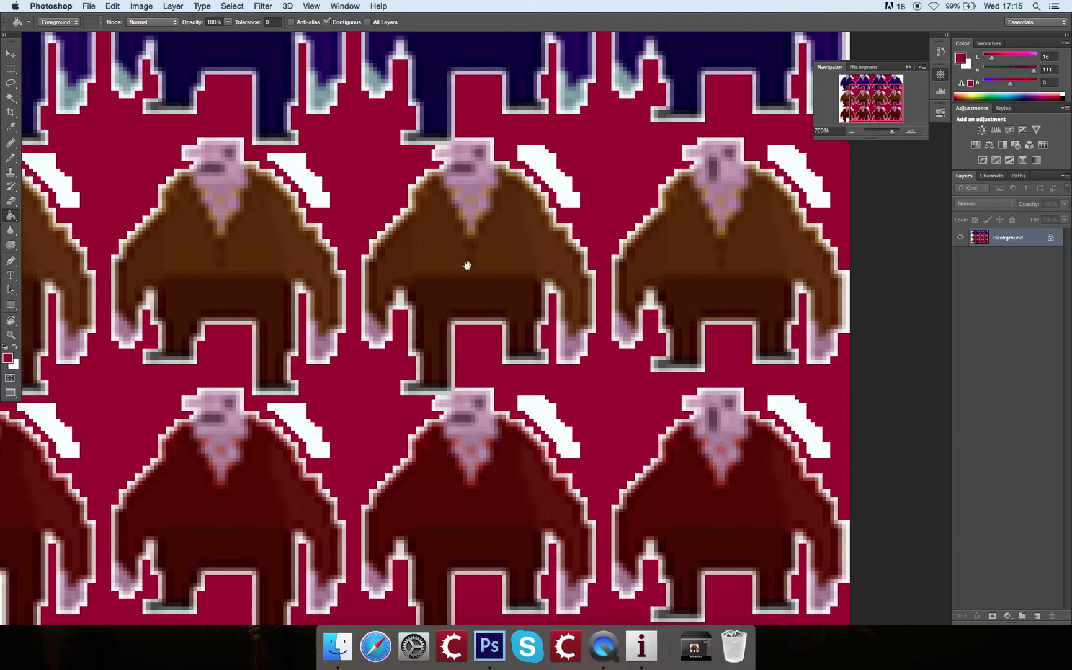
pyautogui.moveTo(466, 268); pyautogui.dragTo(644, 333)
pyautogui.hscroll(-2, 643, 333)
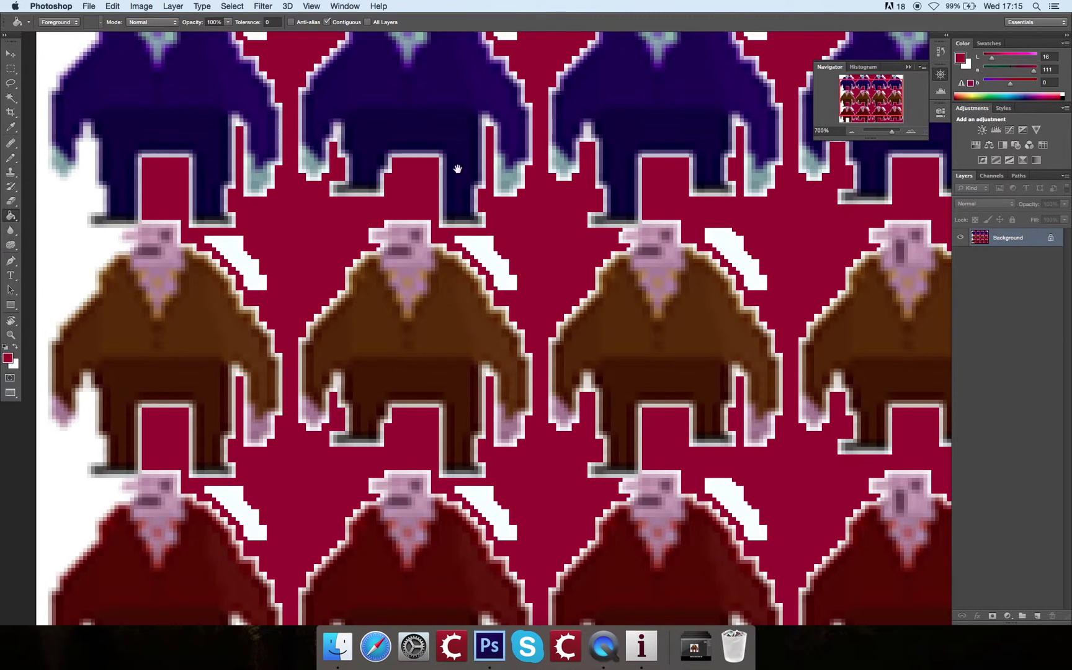
# Undo the crimson background fills and the bicubic resize of the sprite sheet
pyautogui.press('super+z')
pyautogui.press('alt+super+z')
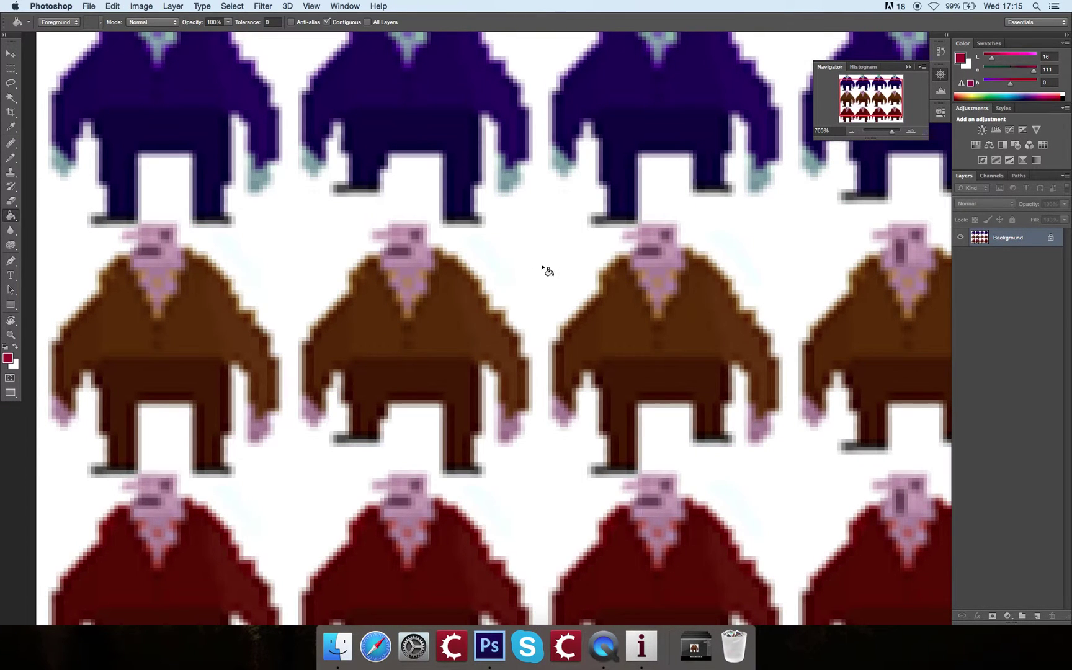
pyautogui.moveTo(530, 198); pyautogui.dragTo(563, 390)
pyautogui.press('alt+super+z')
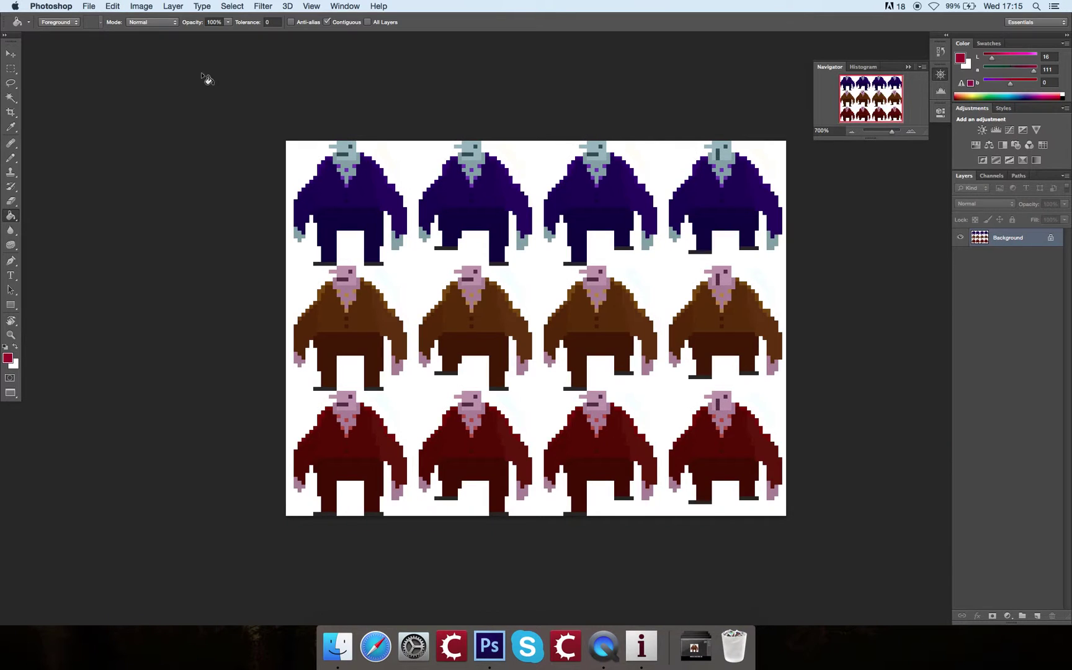
# Resize the sprite sheet to 256 pixels wide with constrained proportions, using Nearest Neighbor (preserve hard edges) resampling
pyautogui.click(141, 6)
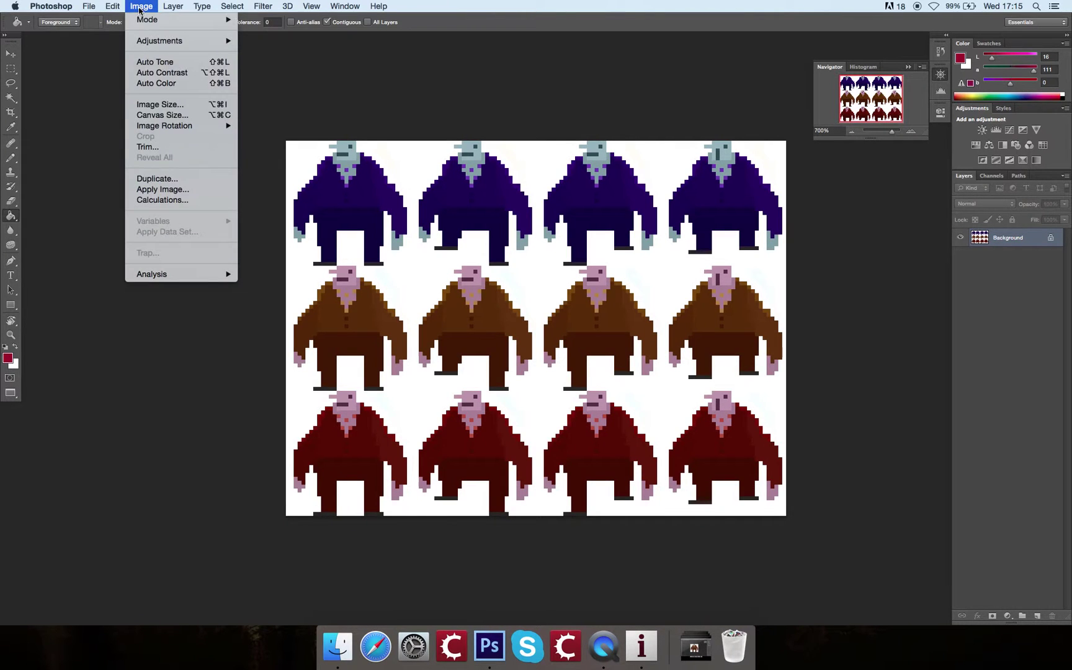
pyautogui.click(170, 105)
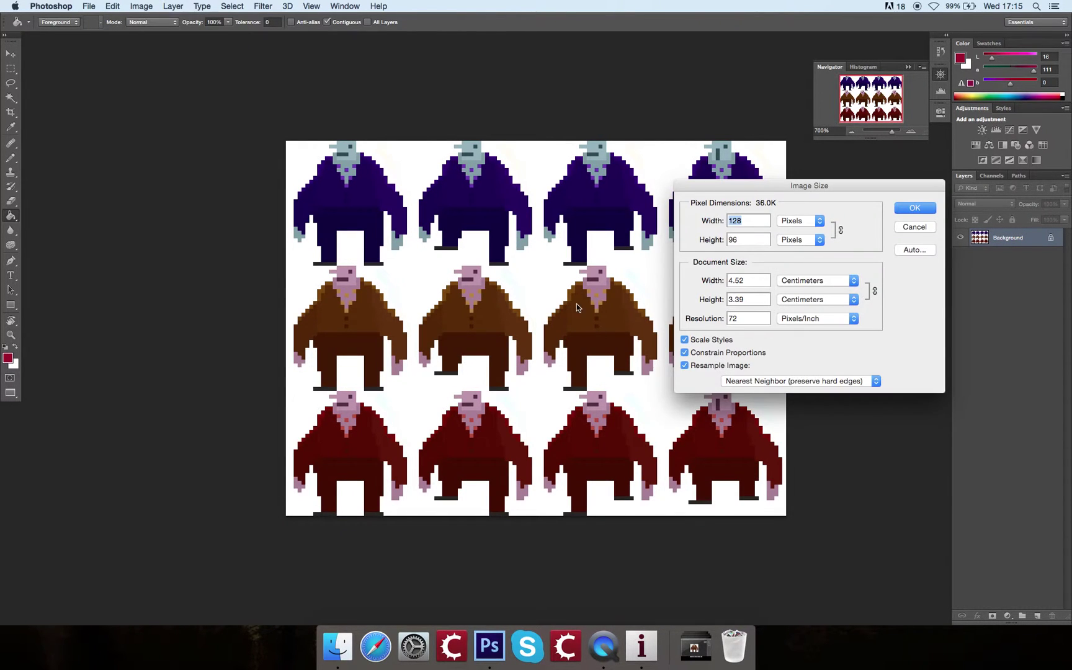
pyautogui.click(774, 386)
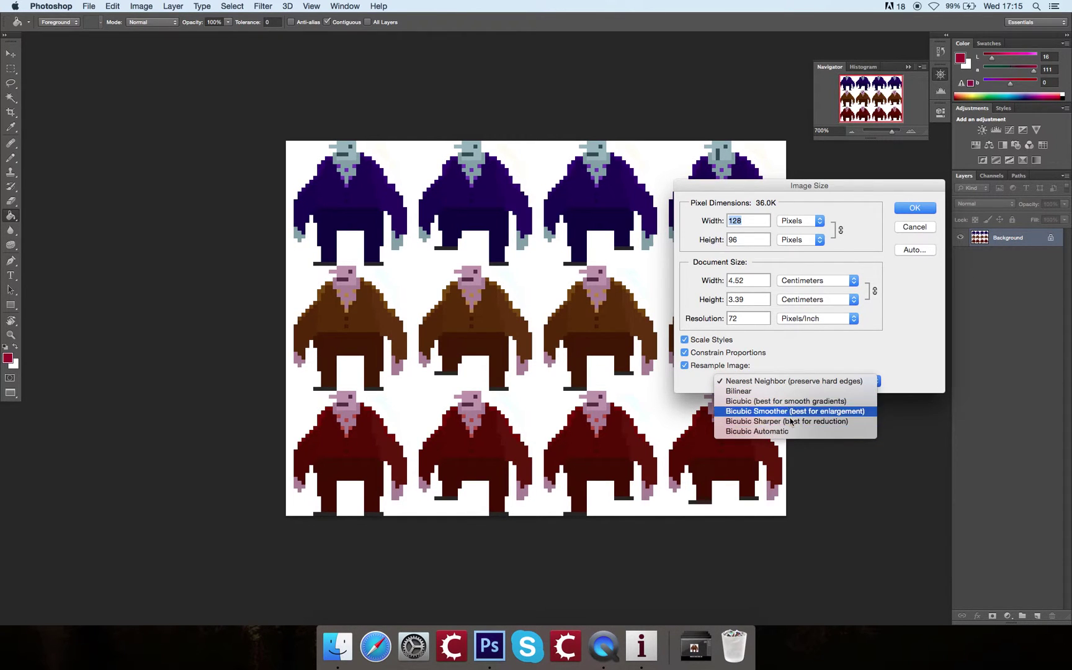
pyautogui.click(794, 382)
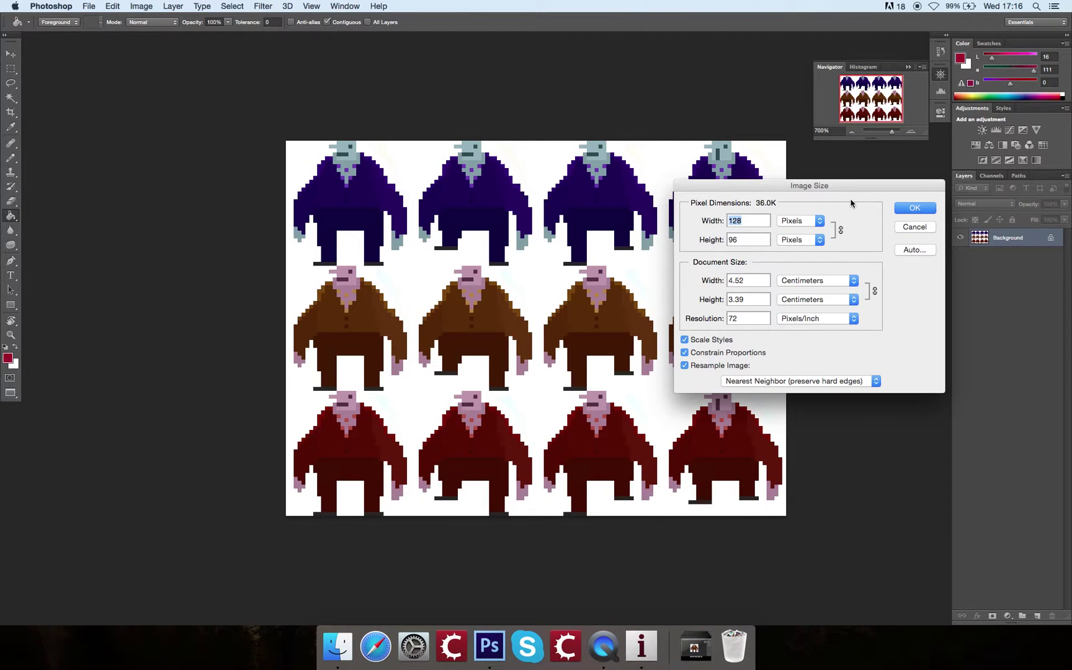
pyautogui.write('256')
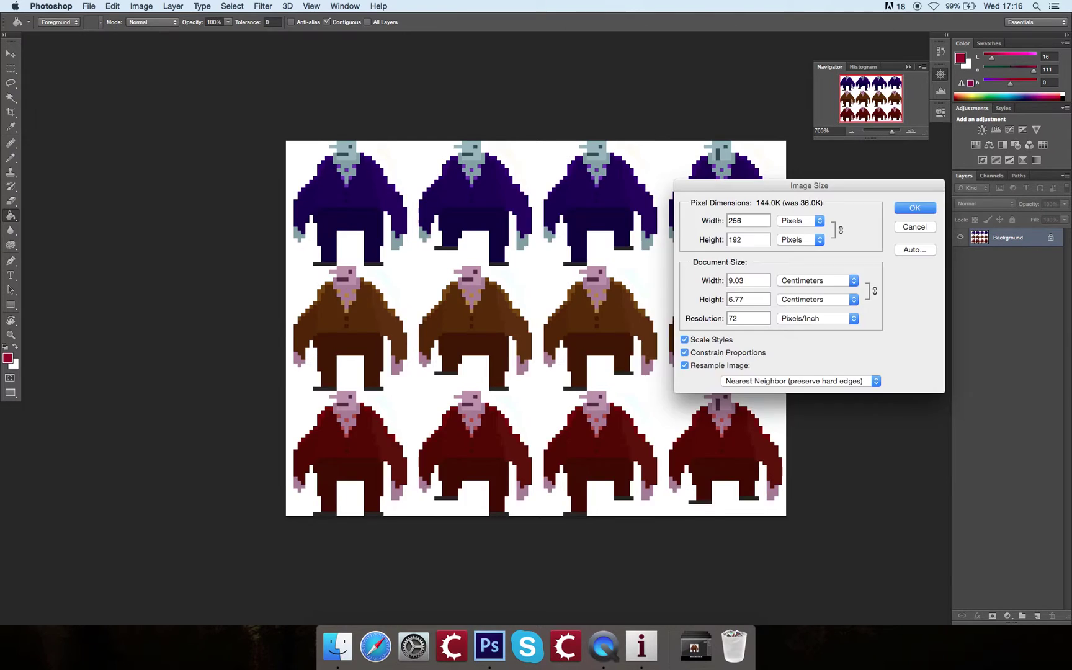
pyautogui.press('Return')
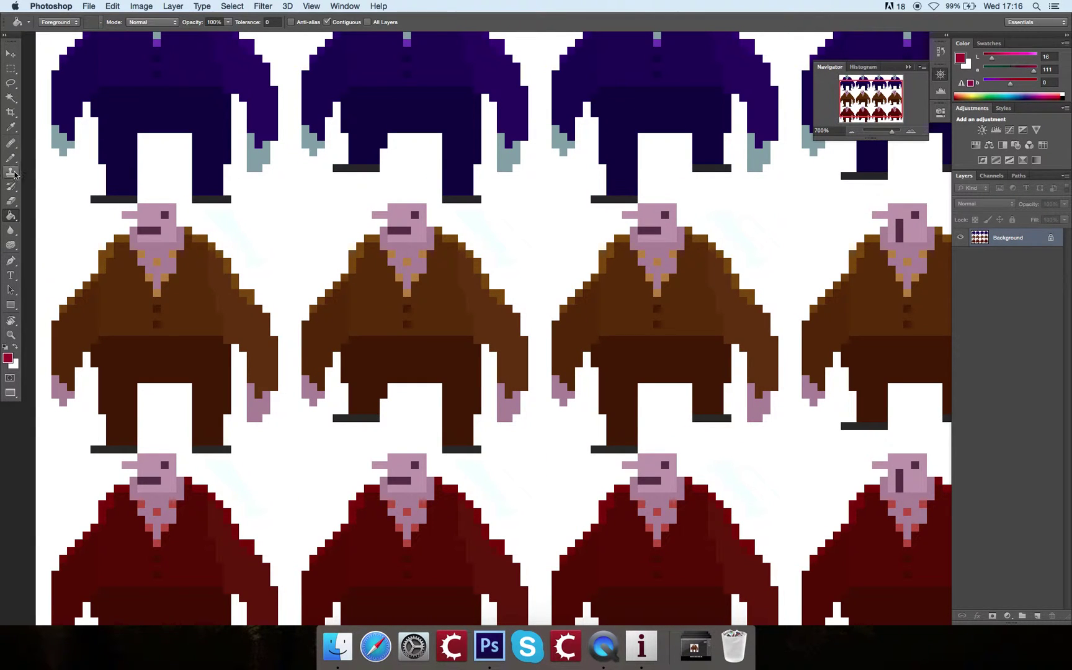
# Fill the white background around the rightmost sprites of the hard-edged sheet with crimson and check their outlines
pyautogui.moveTo(598, 154); pyautogui.dragTo(510, 279)
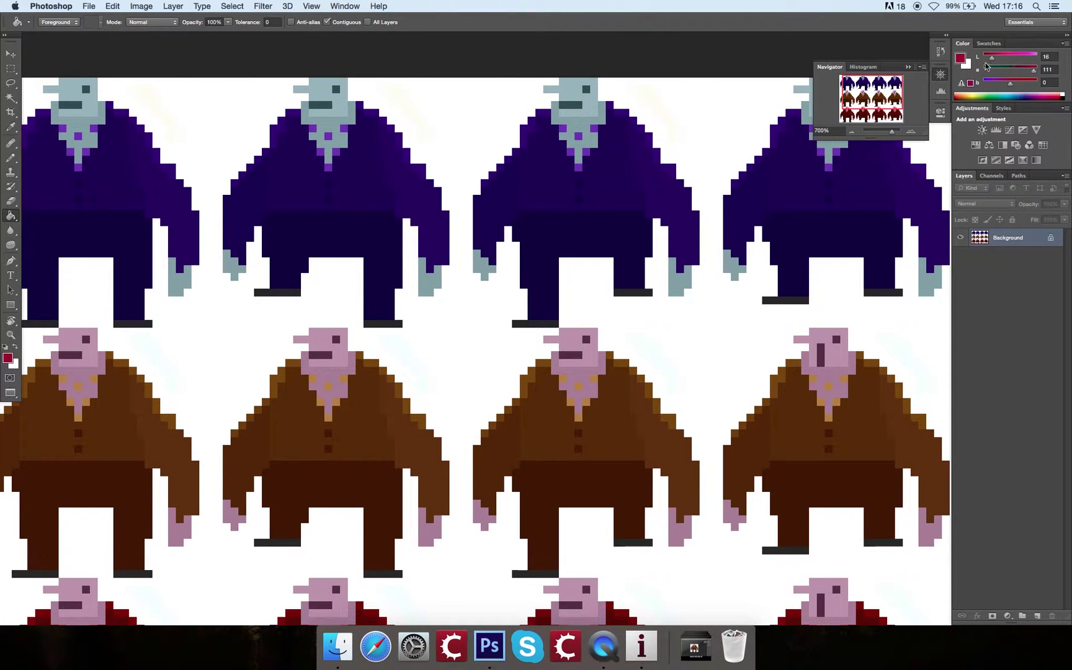
pyautogui.click(740, 97)
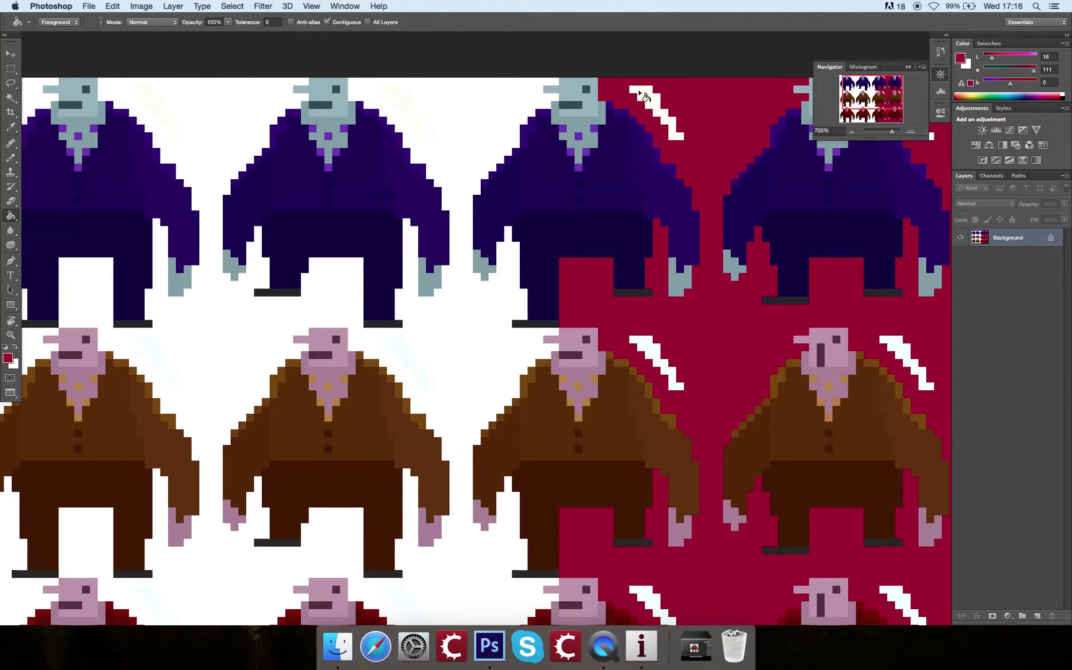
pyautogui.moveTo(694, 131); pyautogui.dragTo(483, 127)
pyautogui.moveTo(569, 488); pyautogui.dragTo(616, 173)
pyautogui.moveTo(561, 219); pyautogui.dragTo(573, 305)
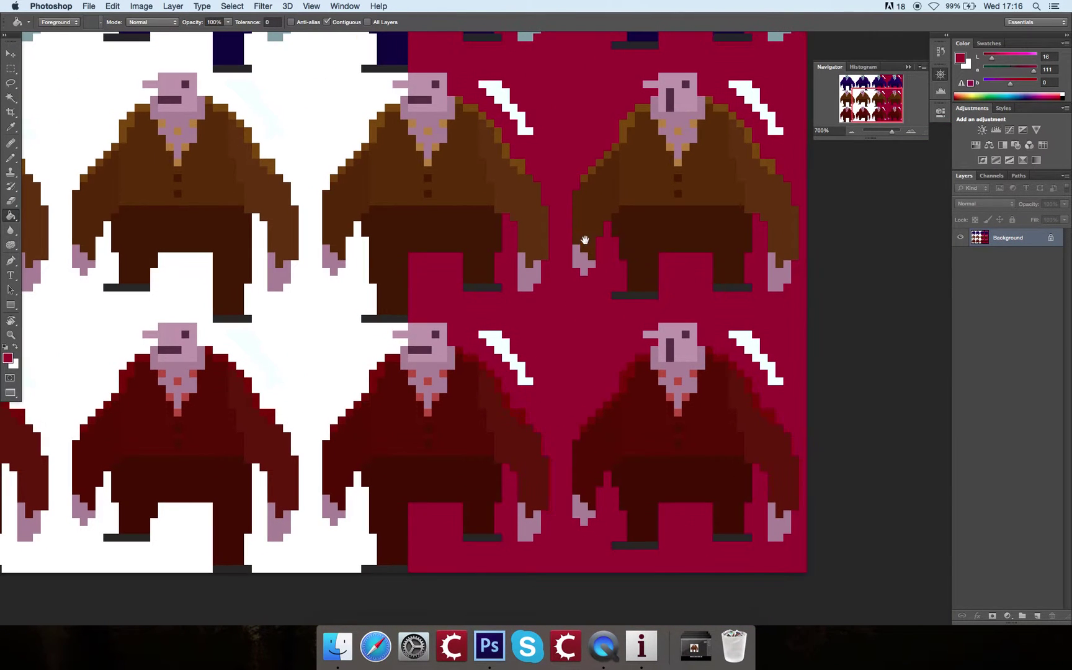
# Change the foreground colour to a bright green with Lab values of about 79, -68 and 70
pyautogui.click(964, 59)
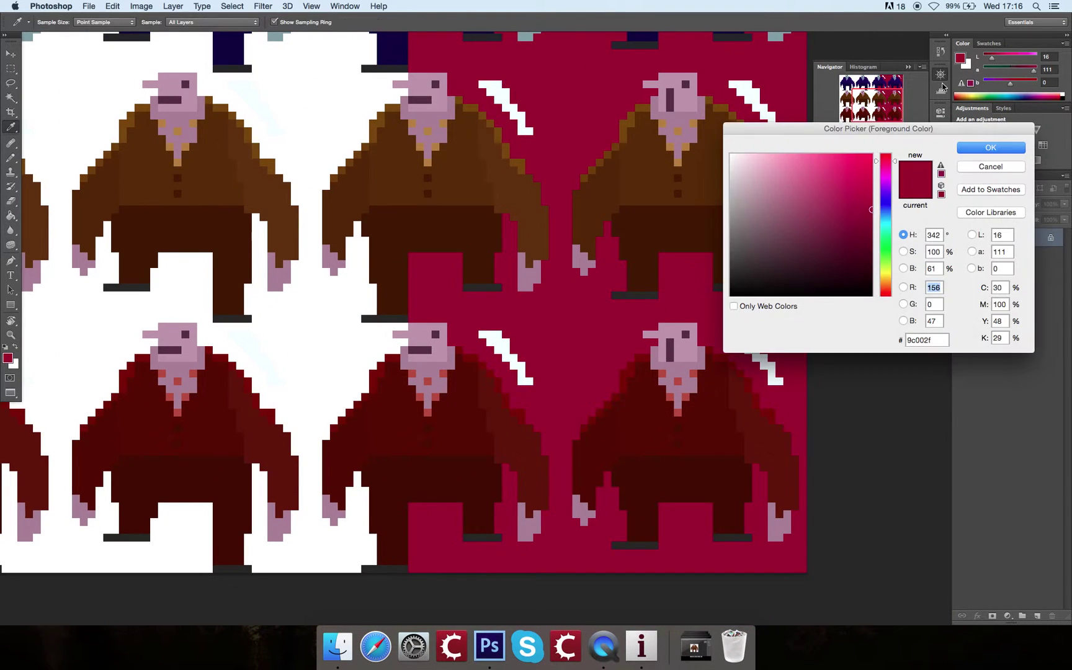
pyautogui.click(892, 253)
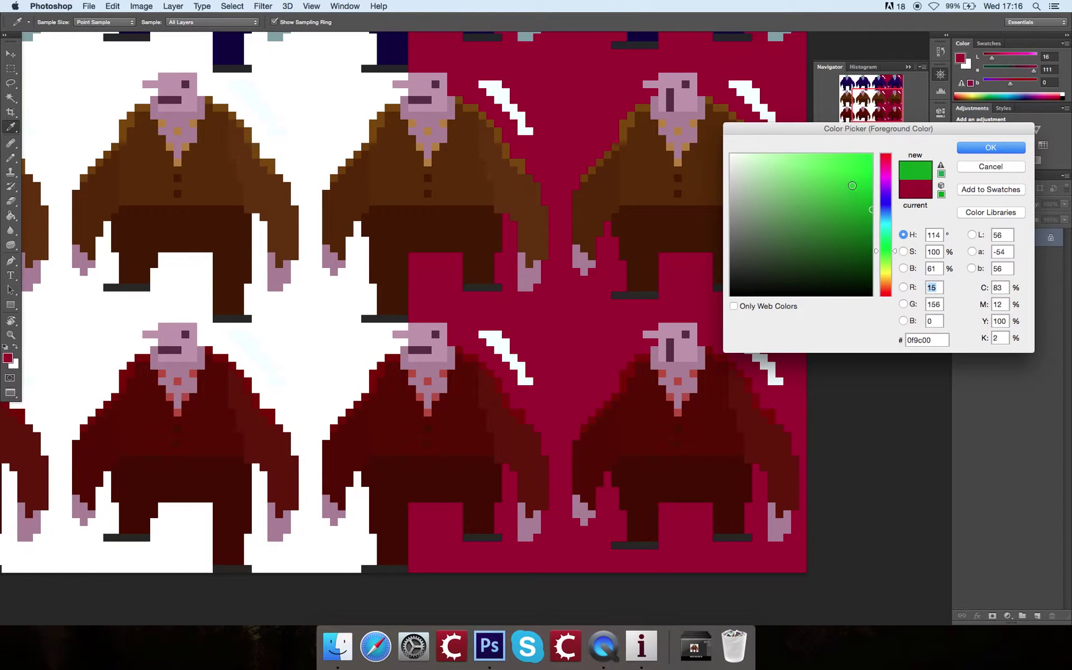
pyautogui.click(850, 172)
pyautogui.click(978, 153)
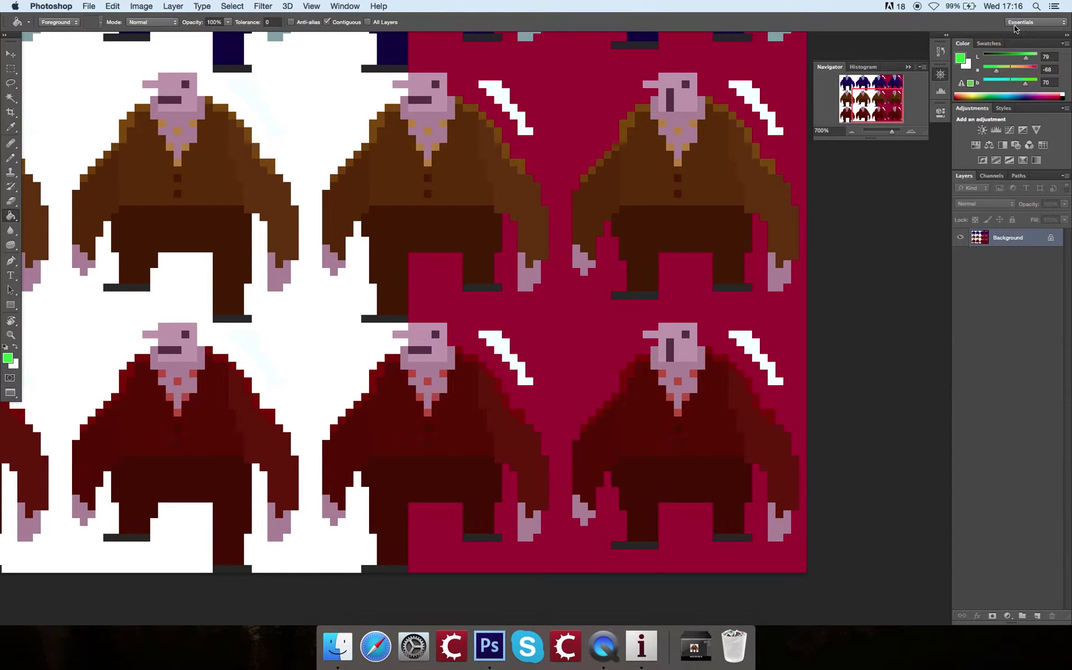
# Fill the remaining white and crimson background around all three rows of sprites with the bright green foreground colour
pyautogui.moveTo(622, 83); pyautogui.dragTo(575, 345)
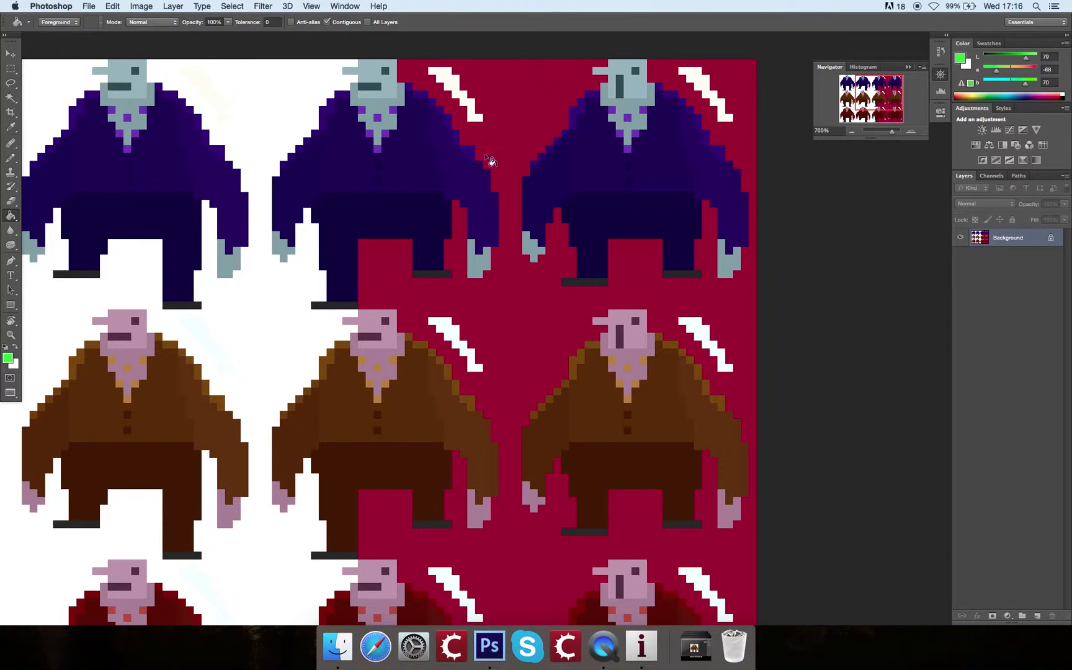
pyautogui.click(251, 313)
pyautogui.click(585, 335)
pyautogui.scroll(-10, 583, 331)
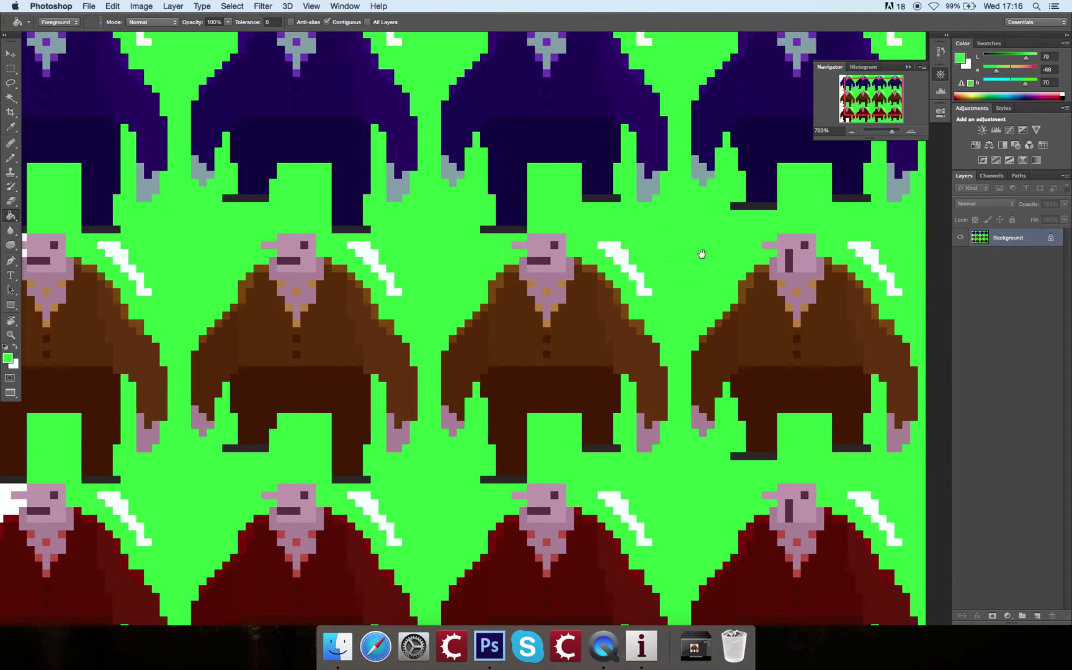
pyautogui.hscroll(-5, 583, 332)
pyautogui.click(156, 387)
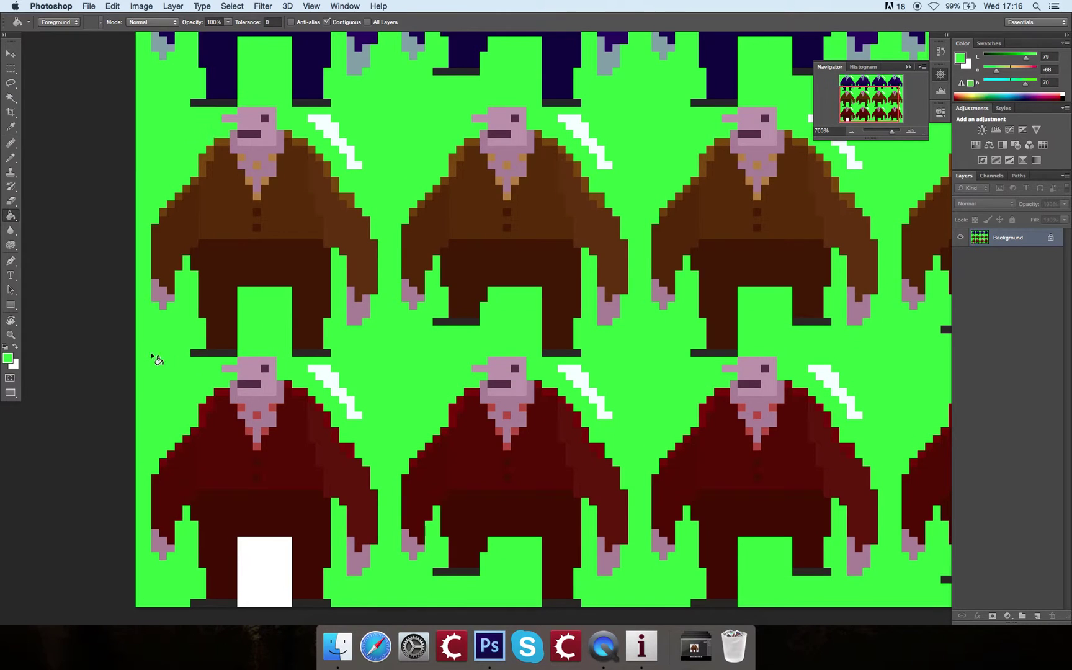
pyautogui.moveTo(216, 172)
pyautogui.mouseDown()
pyautogui.moveTo(445, 438)
pyautogui.moveTo(355, 379)
pyautogui.mouseUp()
pyautogui.scroll(-9, 356, 379)
pyautogui.hscroll(12, 356, 379)
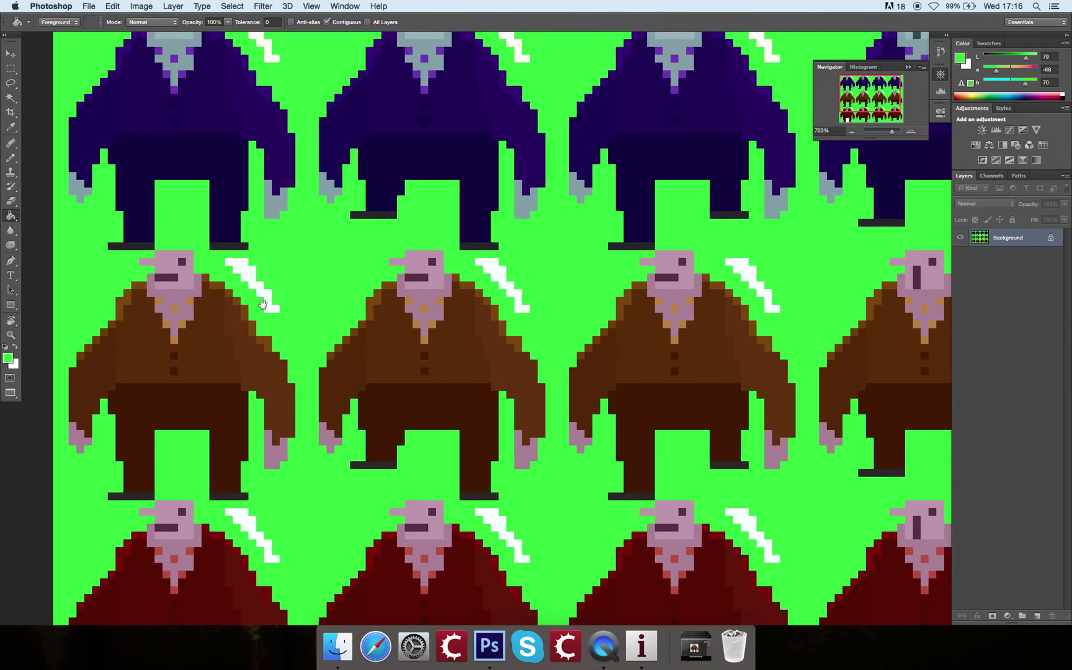
pyautogui.scroll(-2, 463, 359)
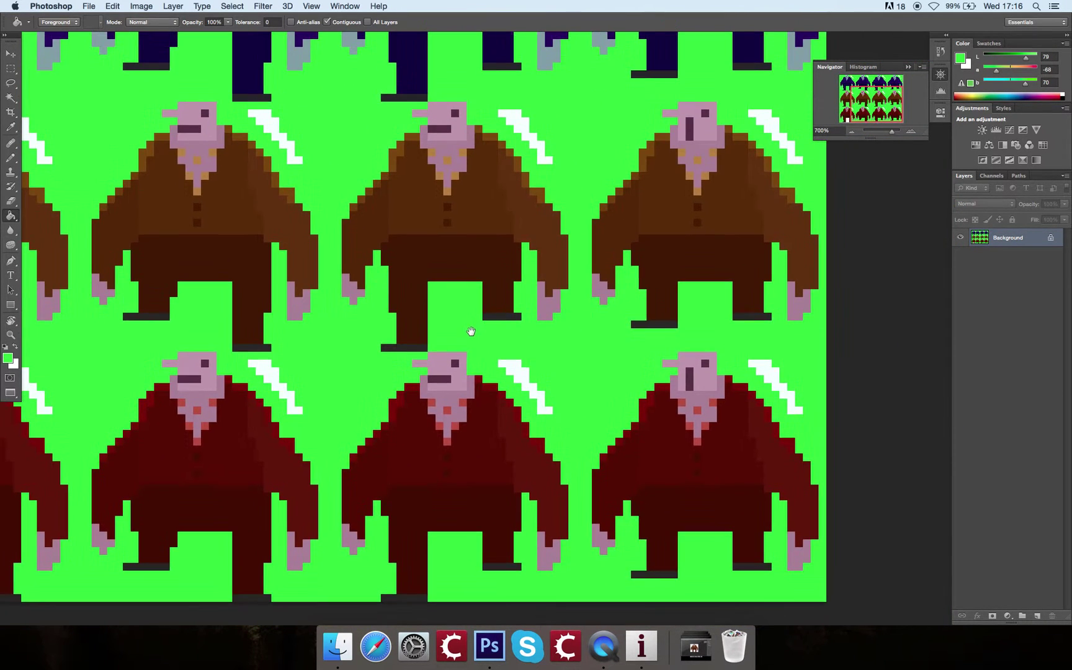
# Try contiguous fills of single white slash streaks in the purple row with green, and undo the last one
pyautogui.scroll(12, 481, 120)
pyautogui.hscroll(3, 679, 118)
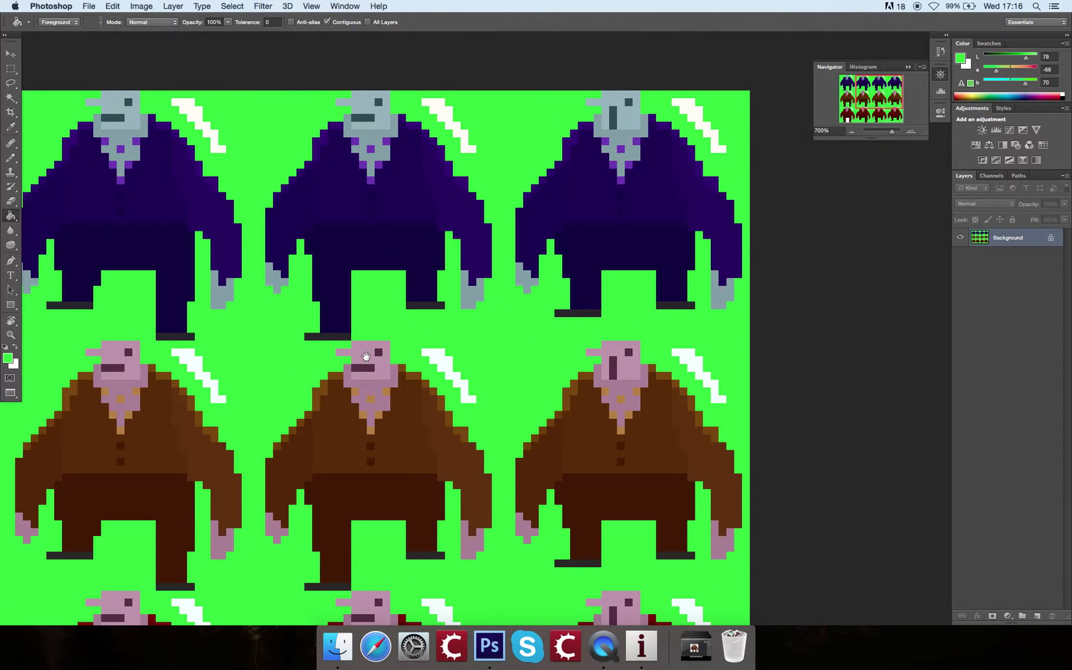
pyautogui.click(694, 121)
pyautogui.click(442, 118)
pyautogui.hscroll(-2, 549, 199)
pyautogui.hscroll(-8, 549, 200)
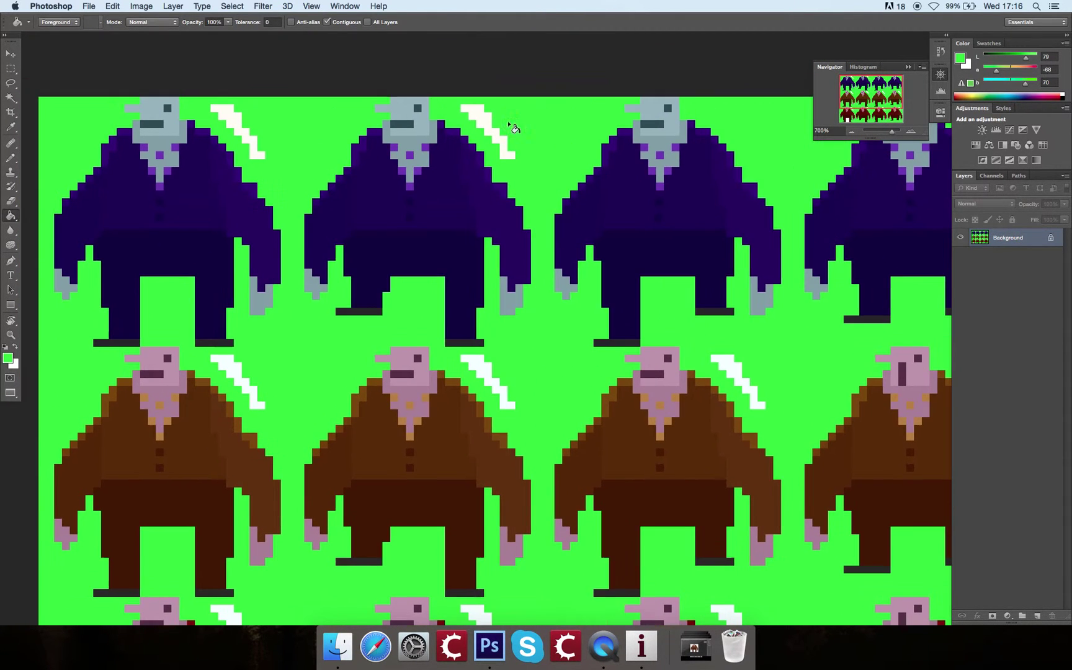
pyautogui.press('super+z')
pyautogui.hscroll(8, 555, 201)
pyautogui.scroll(2, 555, 201)
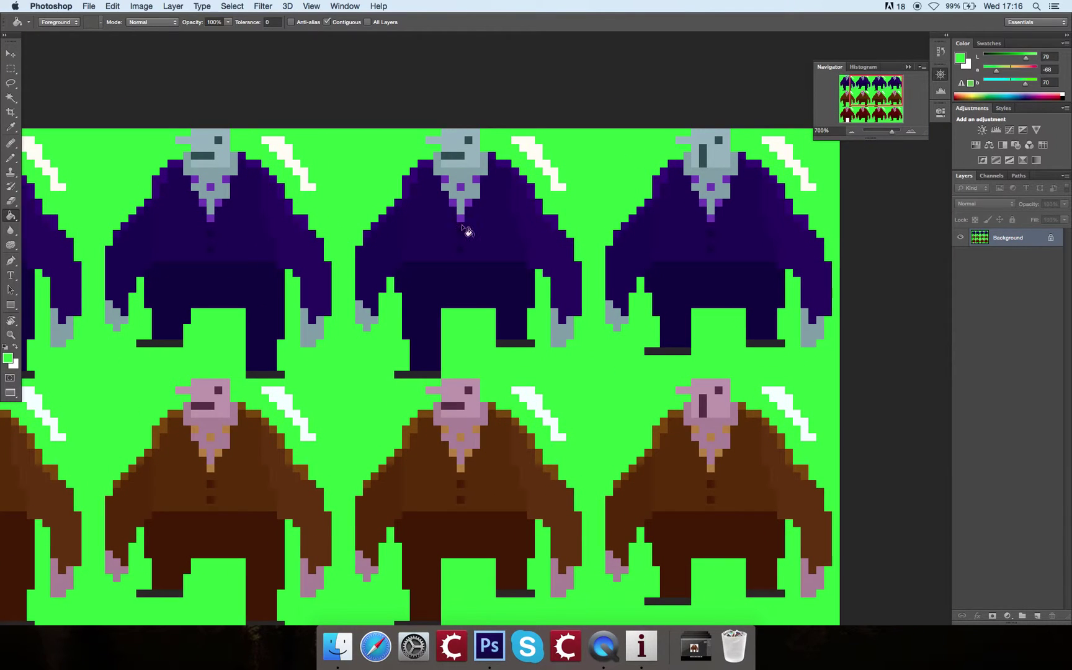
# Turn off contiguous filling for the Paint Bucket and fill the purple row's slash streaks with green
pyautogui.click(327, 23)
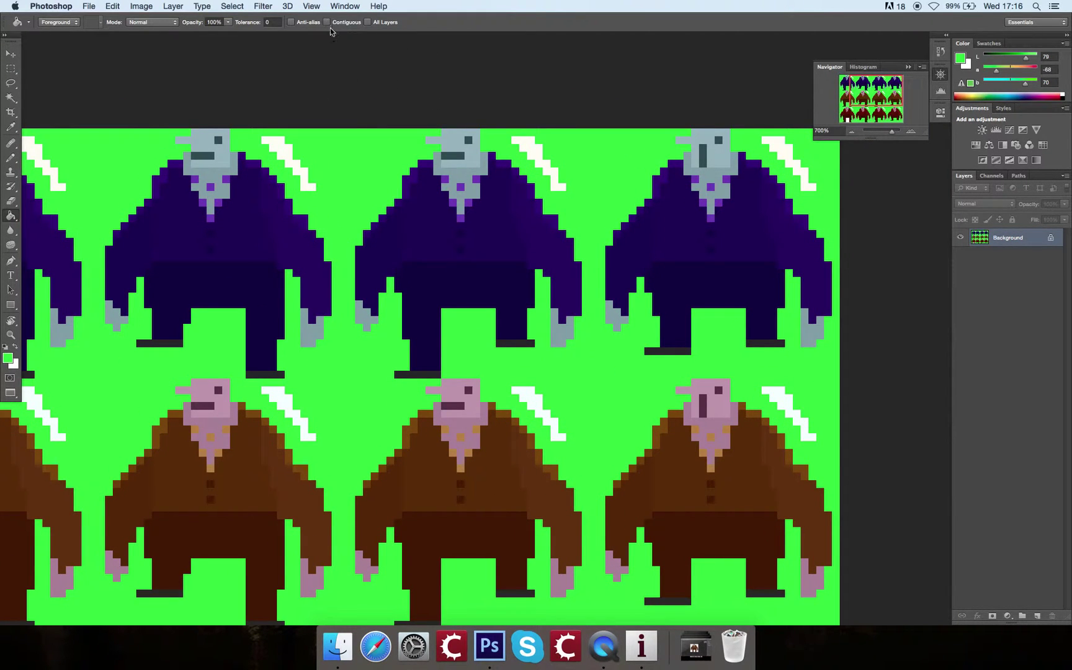
pyautogui.click(287, 155)
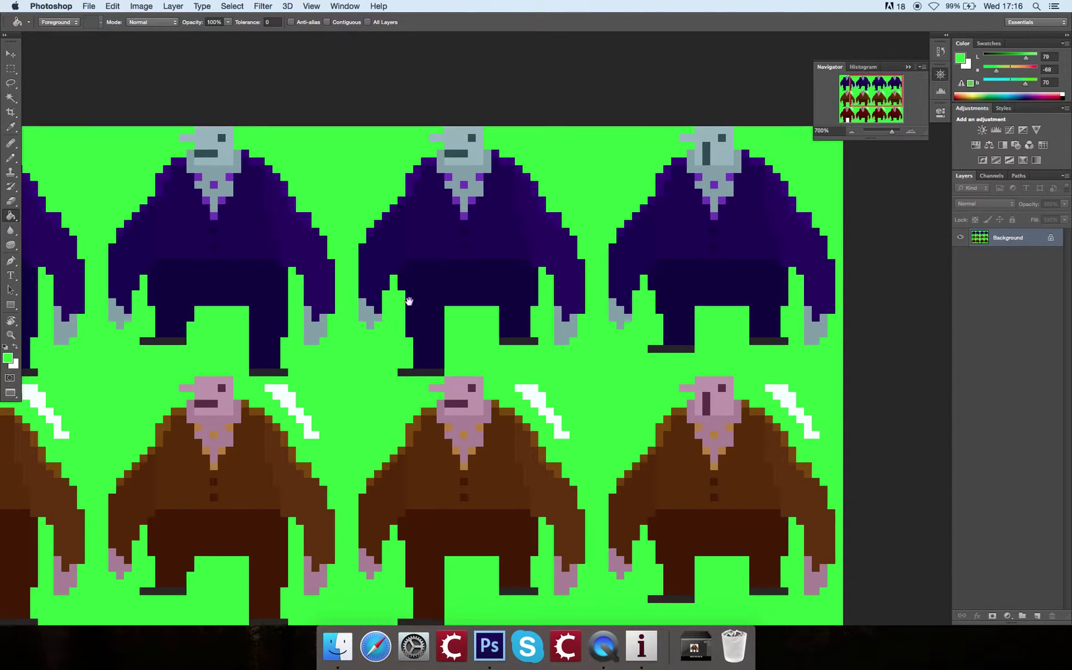
pyautogui.scroll(-5, 390, 315)
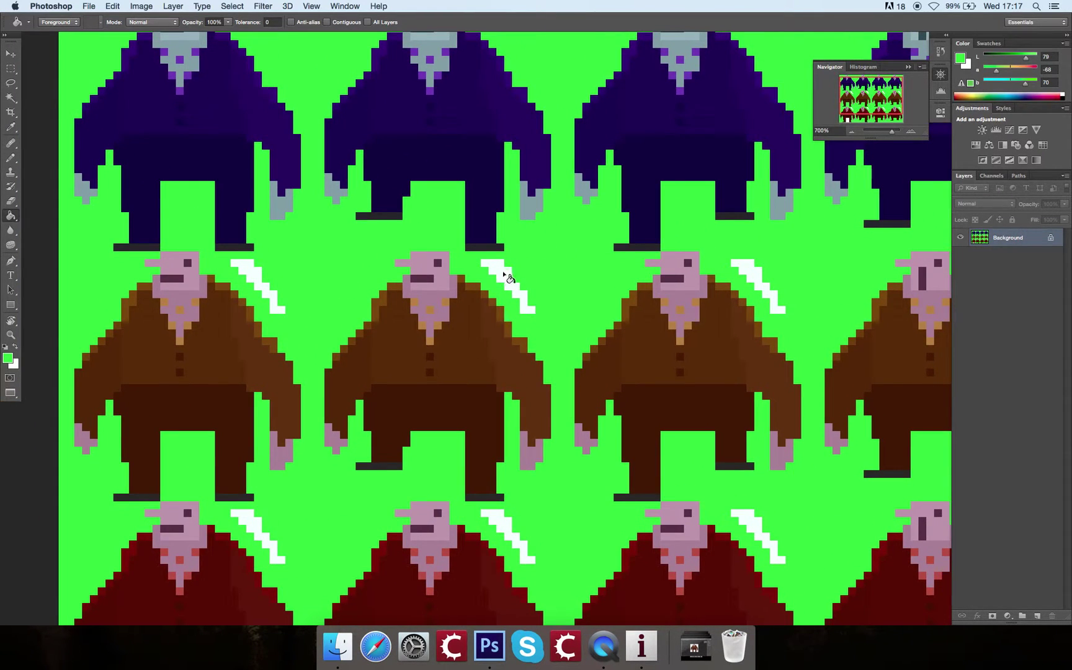
# Set the Paint Bucket tolerance to 32 and fill the white slash streaks of the brown and red rows with green
pyautogui.click(273, 21)
pyautogui.write('32')
pyautogui.press('Return')
pyautogui.hscroll(5, 518, 252)
pyautogui.scroll(-3, 518, 252)
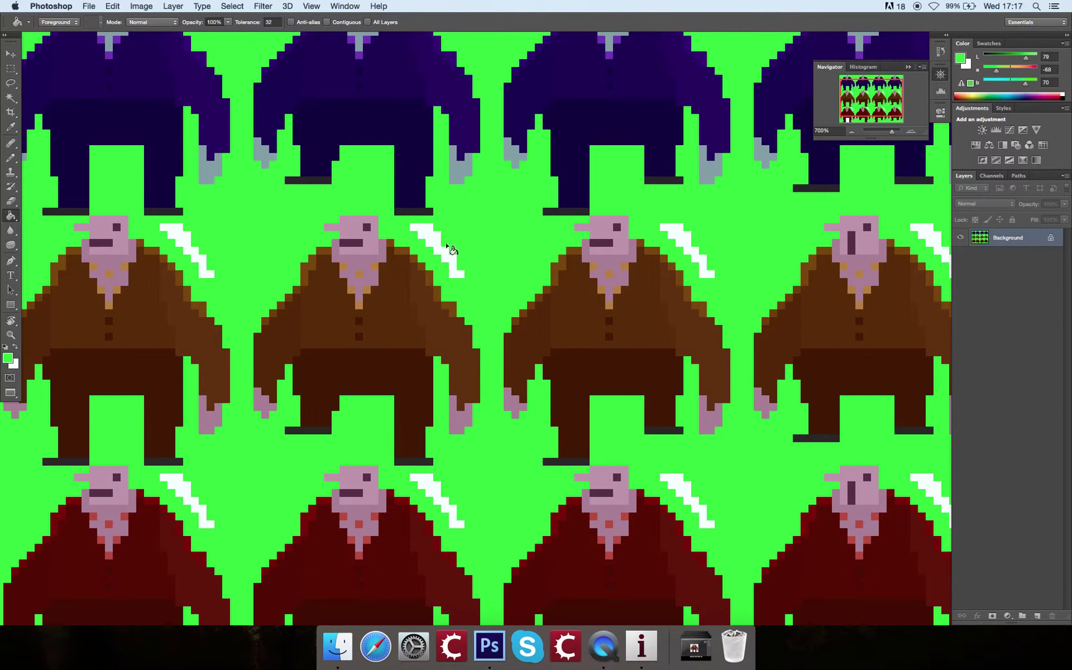
pyautogui.scroll(5, 528, 174)
pyautogui.hscroll(-2, 528, 174)
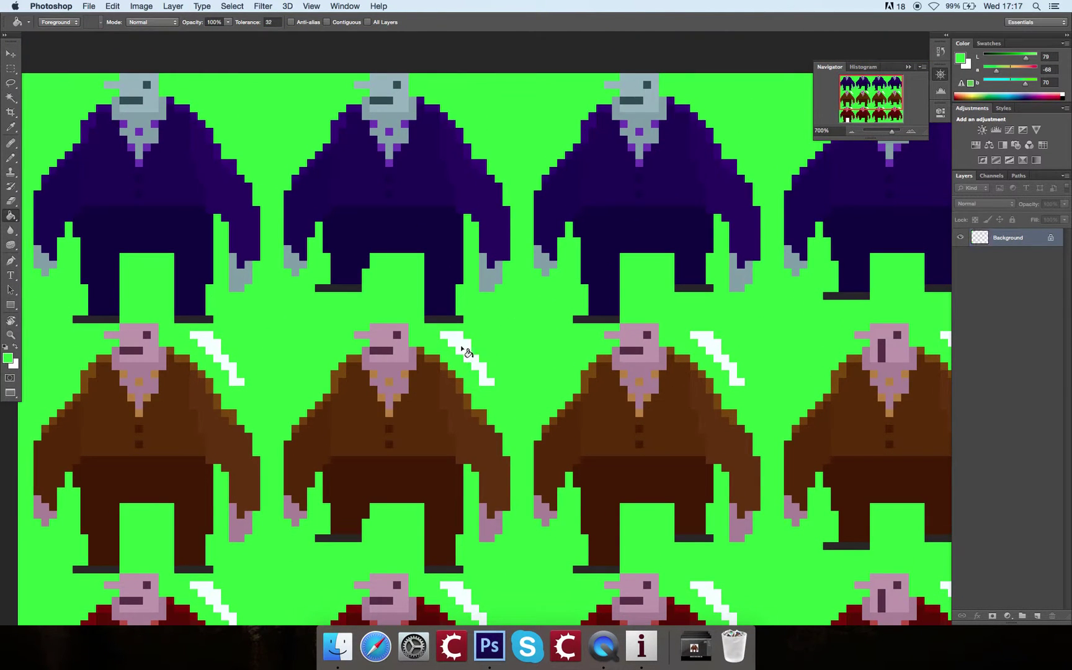
pyautogui.click(462, 351)
pyautogui.scroll(-5, 460, 379)
pyautogui.hscroll(4, 459, 379)
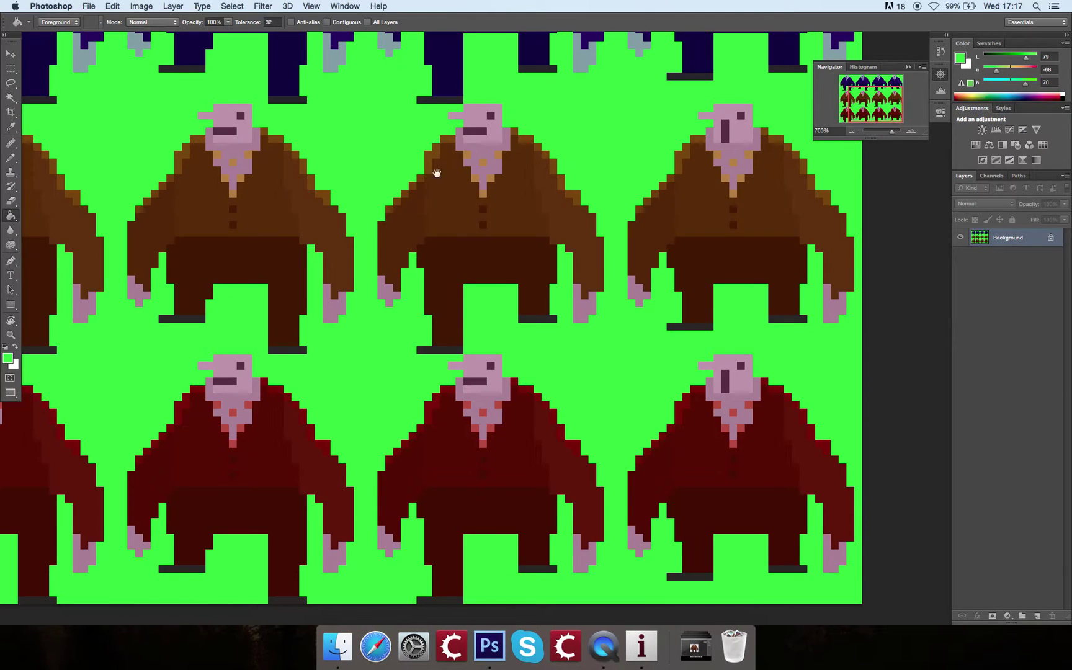
pyautogui.scroll(5, 540, 285)
pyautogui.moveTo(658, 311)
pyautogui.mouseDown()
pyautogui.moveTo(531, 423)
pyautogui.moveTo(445, 384)
pyautogui.mouseUp()
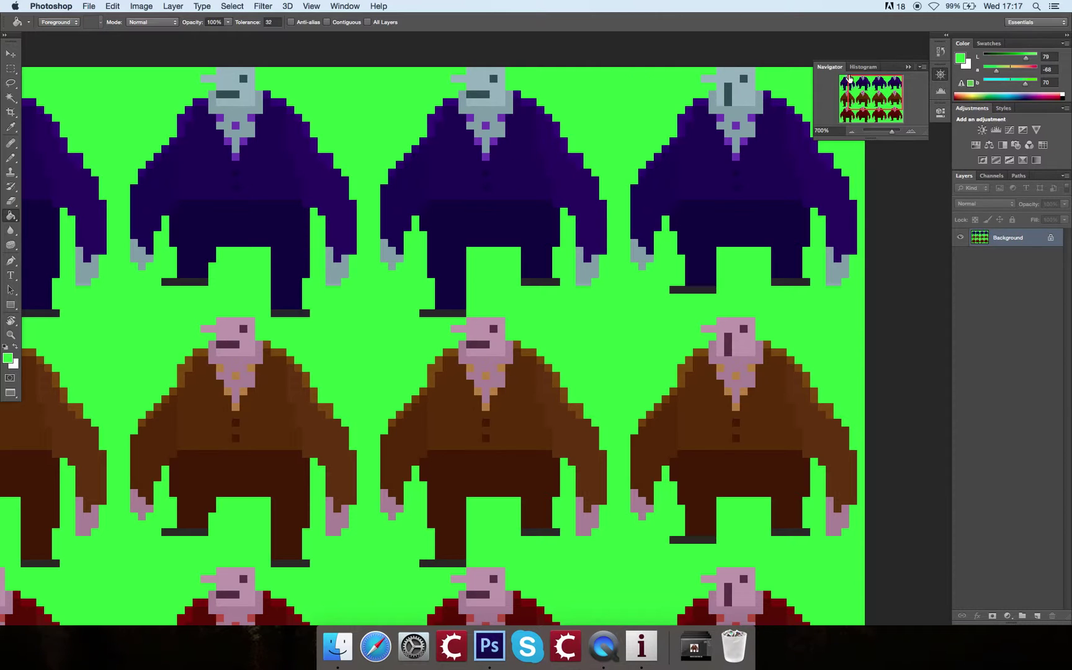
# Sample the dark purple suit colour, raise its Lab lightness to 22, try filling the purple suits with it, and undo the fill
pyautogui.keyDown('alt'); pyautogui.click(521, 164); pyautogui.keyUp('alt')
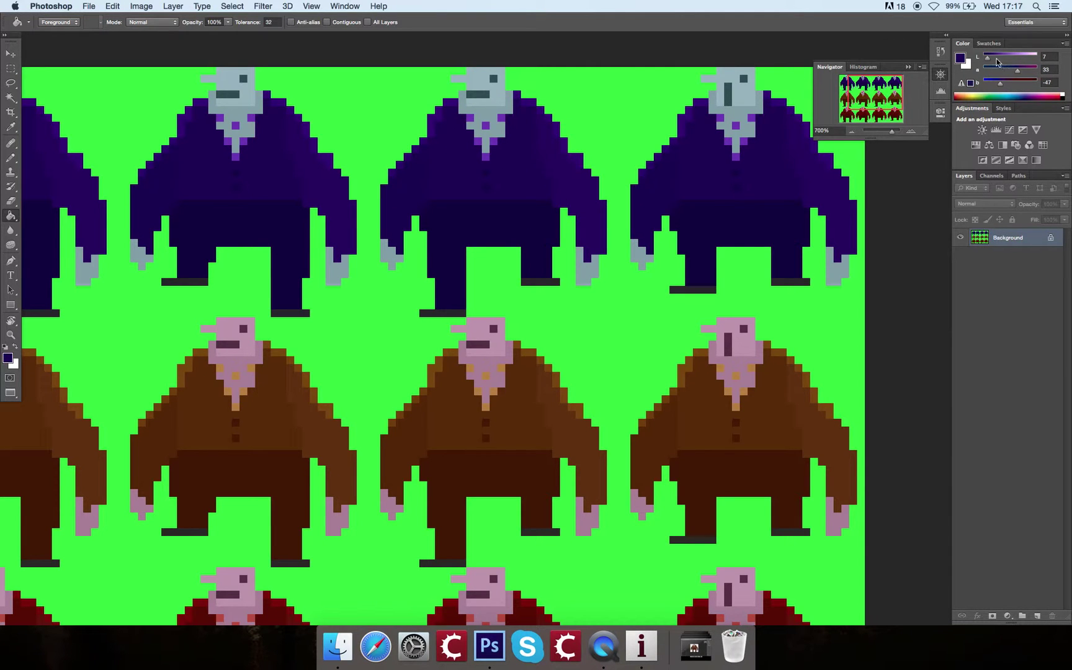
pyautogui.moveTo(995, 60); pyautogui.dragTo(997, 60)
pyautogui.click(570, 240)
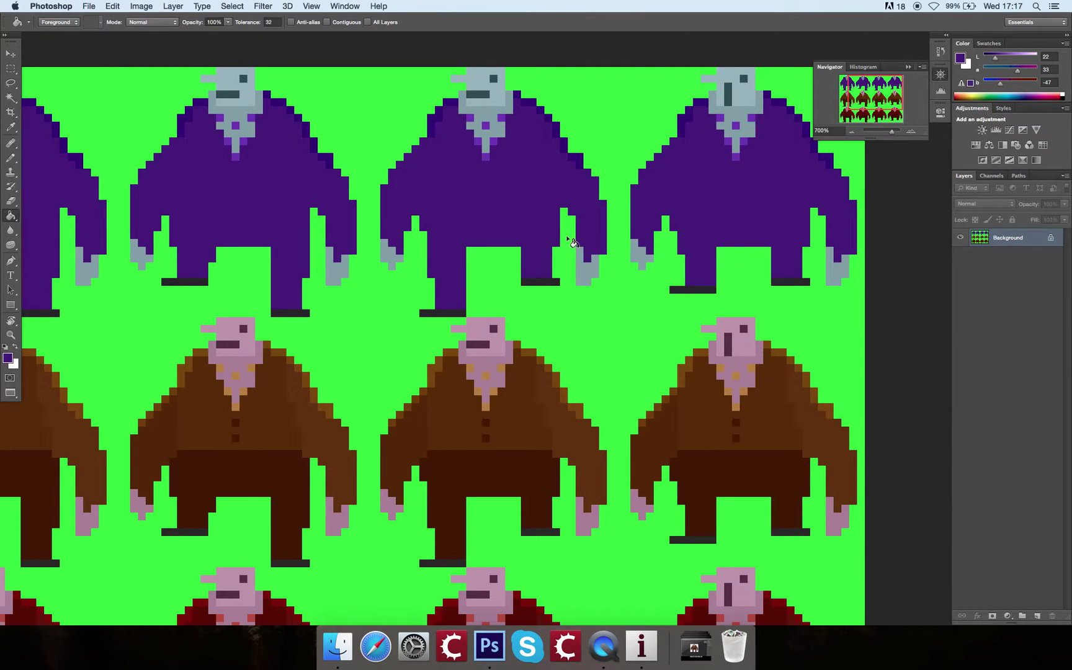
pyautogui.press('super+z')
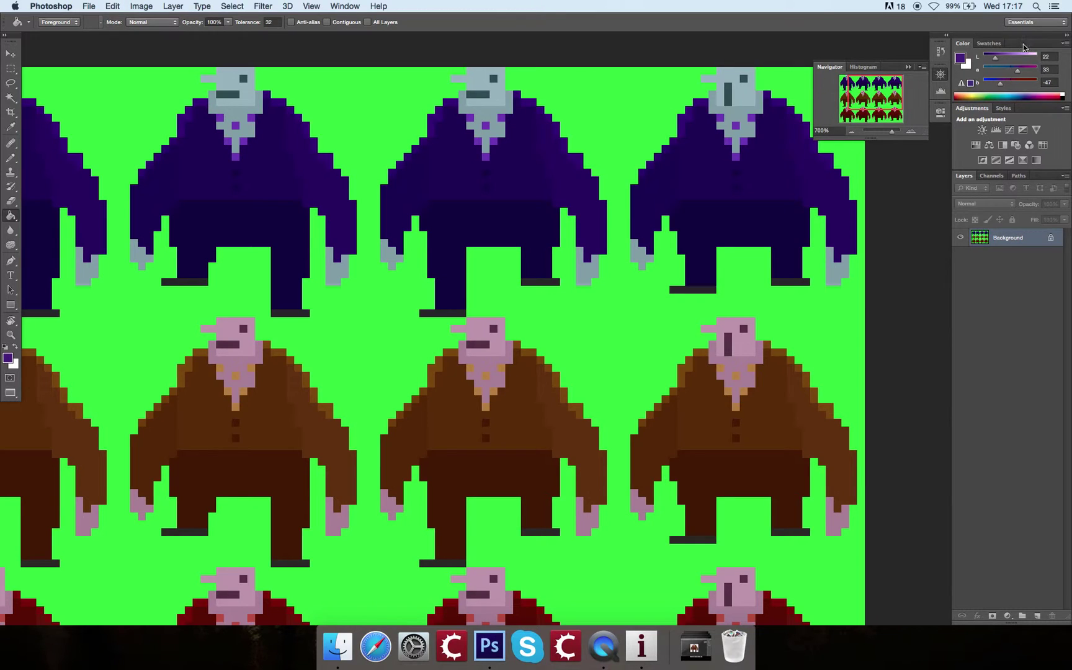
# Set the fill tolerance to 0, try recolouring only the purple jacket fronts with the lighter purple, and undo the fill
pyautogui.doubleClick(271, 22)
pyautogui.write('0')
pyautogui.click(284, 168)
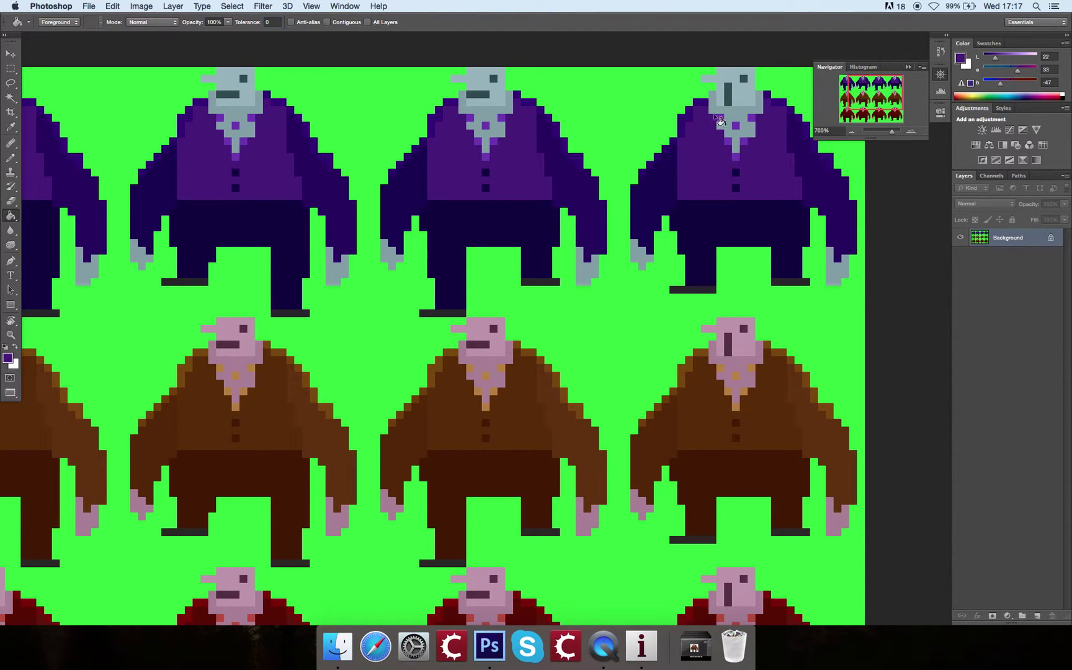
pyautogui.press('super+z')
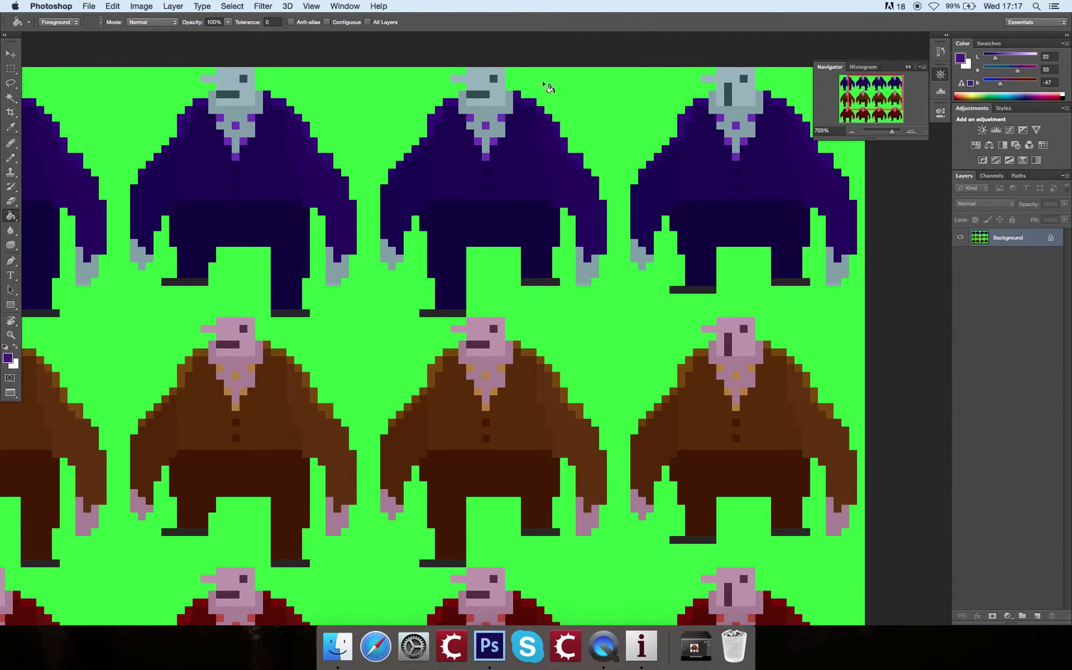
# Sample both pink skin tones from the brown-suited sprites and fill the purple-suited sprites' faces, necks and hands with them
pyautogui.click(1017, 58)
pyautogui.keyDown('alt'); pyautogui.click(749, 346); pyautogui.keyUp('alt')
pyautogui.click(749, 98)
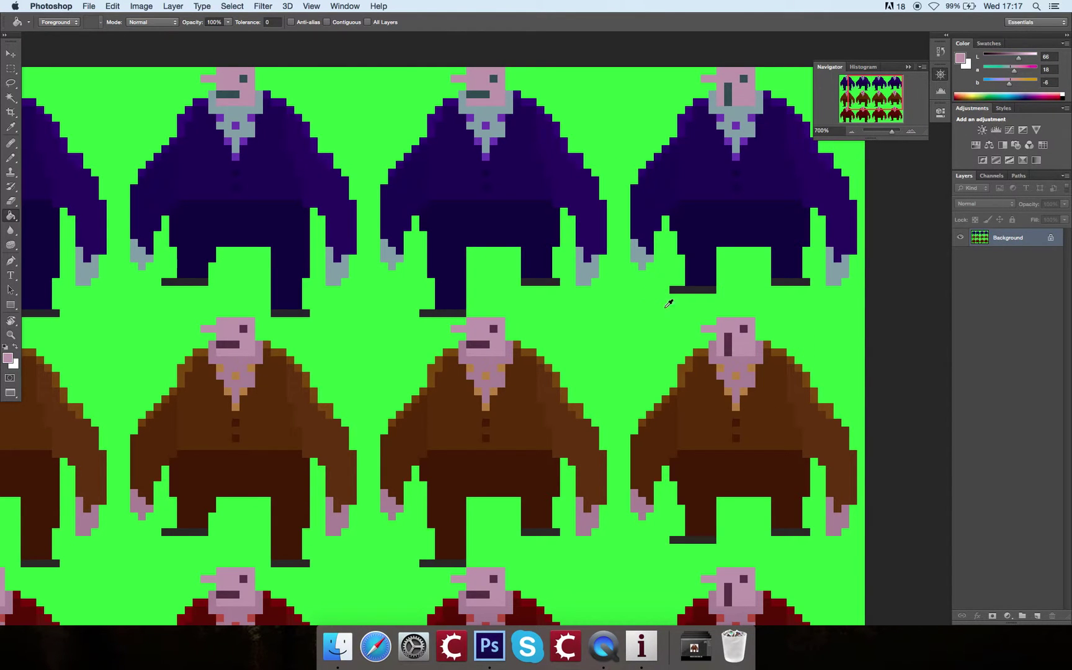
pyautogui.keyDown('alt'); pyautogui.click(732, 358); pyautogui.keyUp('alt')
pyautogui.click(754, 137)
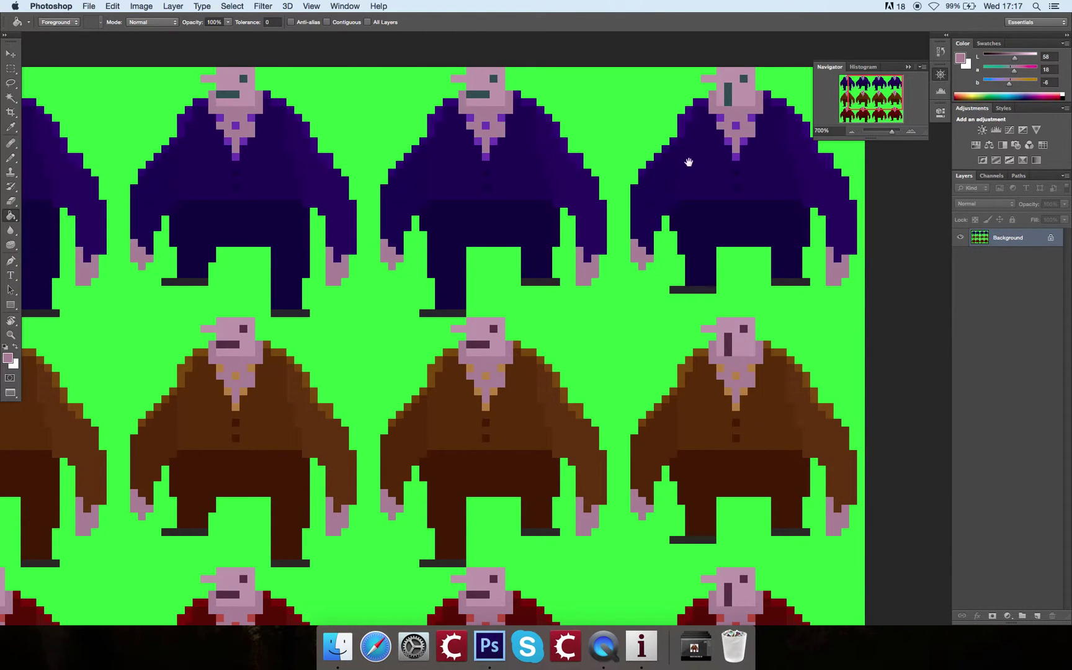
# Sample the orange collar colour from the brown-suited sprites and fill the collar details of the purple and red rows with it
pyautogui.moveTo(548, 209); pyautogui.dragTo(723, 380)
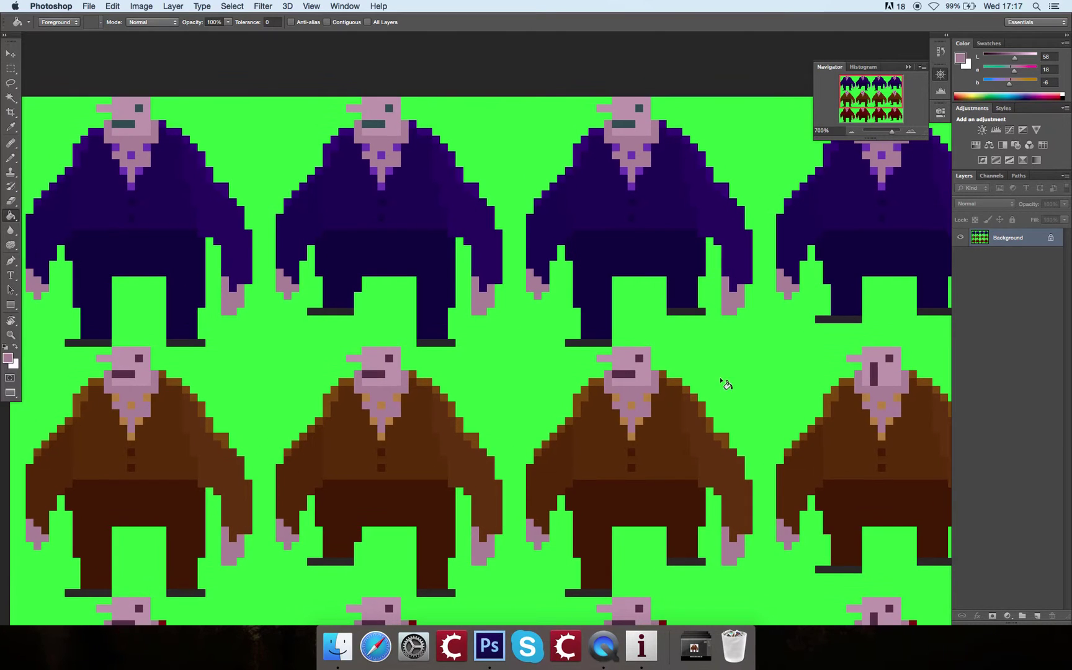
pyautogui.keyDown('alt'); pyautogui.click(635, 400); pyautogui.keyUp('alt')
pyautogui.click(640, 165)
pyautogui.moveTo(584, 283); pyautogui.dragTo(599, 108)
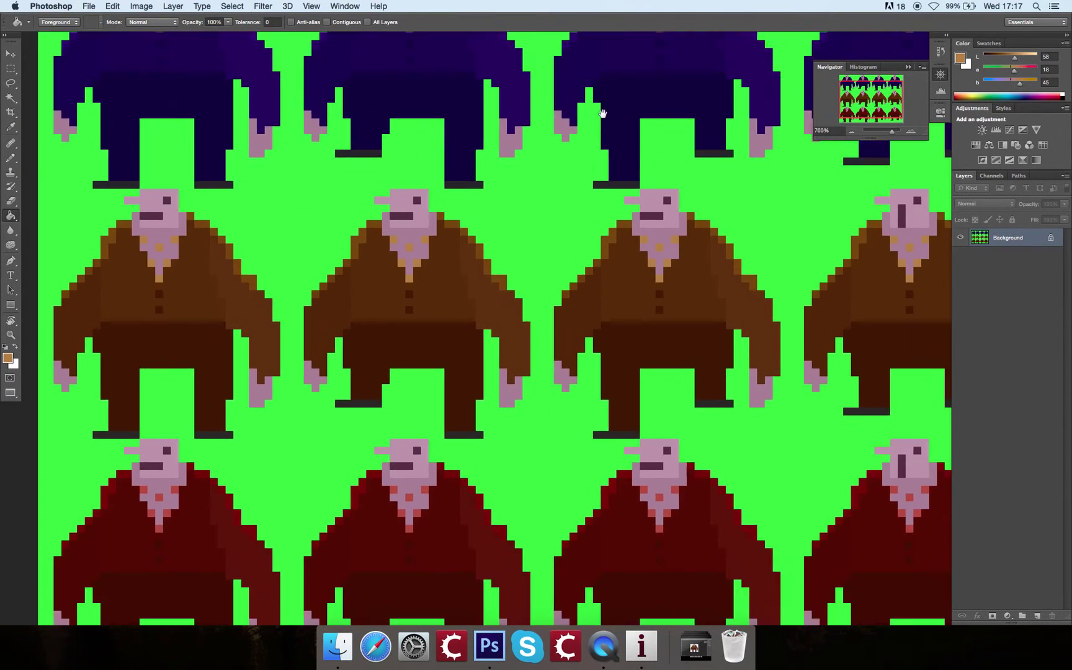
pyautogui.moveTo(450, 531); pyautogui.dragTo(455, 438)
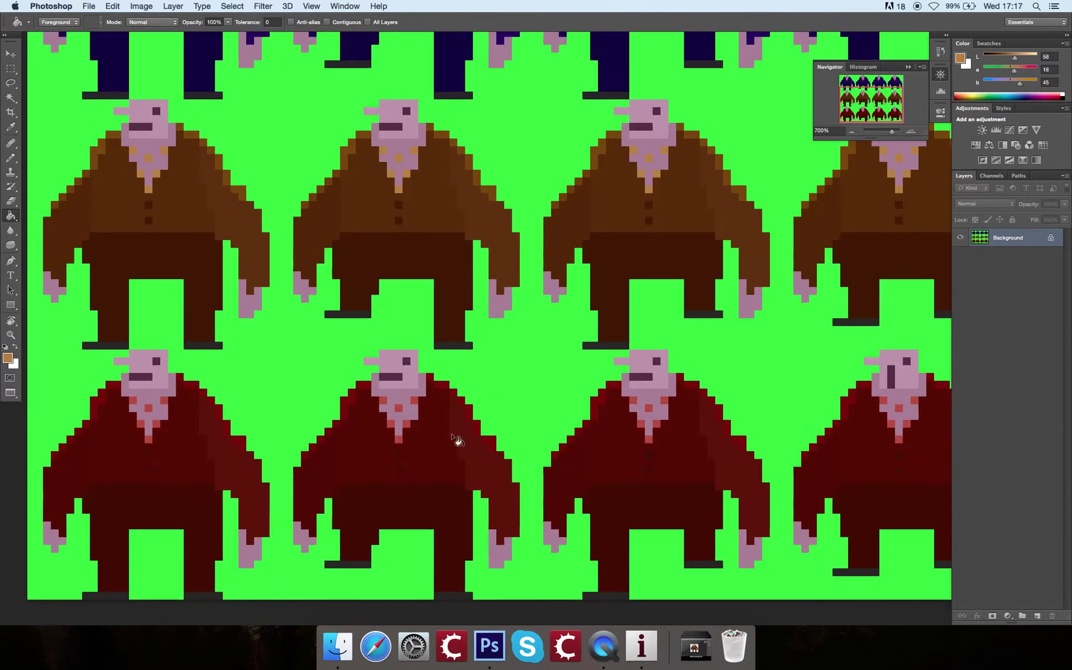
pyautogui.keyDown('alt'); pyautogui.click(404, 154); pyautogui.keyUp('alt')
pyautogui.click(414, 402)
pyautogui.moveTo(649, 188)
pyautogui.mouseDown()
pyautogui.moveTo(632, 188)
pyautogui.moveTo(575, 352)
pyautogui.moveTo(689, 395)
pyautogui.mouseUp()
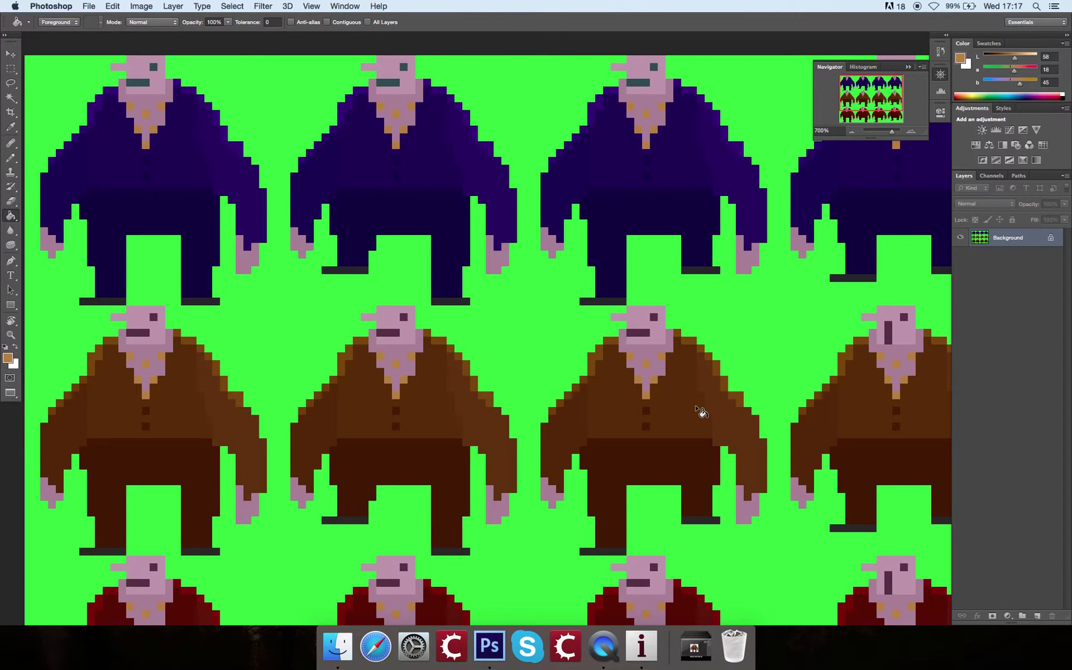
# Undo the skin and collar recolouring of the purple and red sprite rows
pyautogui.press('alt+super+z')
pyautogui.press('alt+super+z')
pyautogui.press('alt+super+z')
pyautogui.moveTo(569, 349); pyautogui.dragTo(504, 378)
pyautogui.press('alt+super+z')
pyautogui.moveTo(618, 291); pyautogui.dragTo(482, 338)
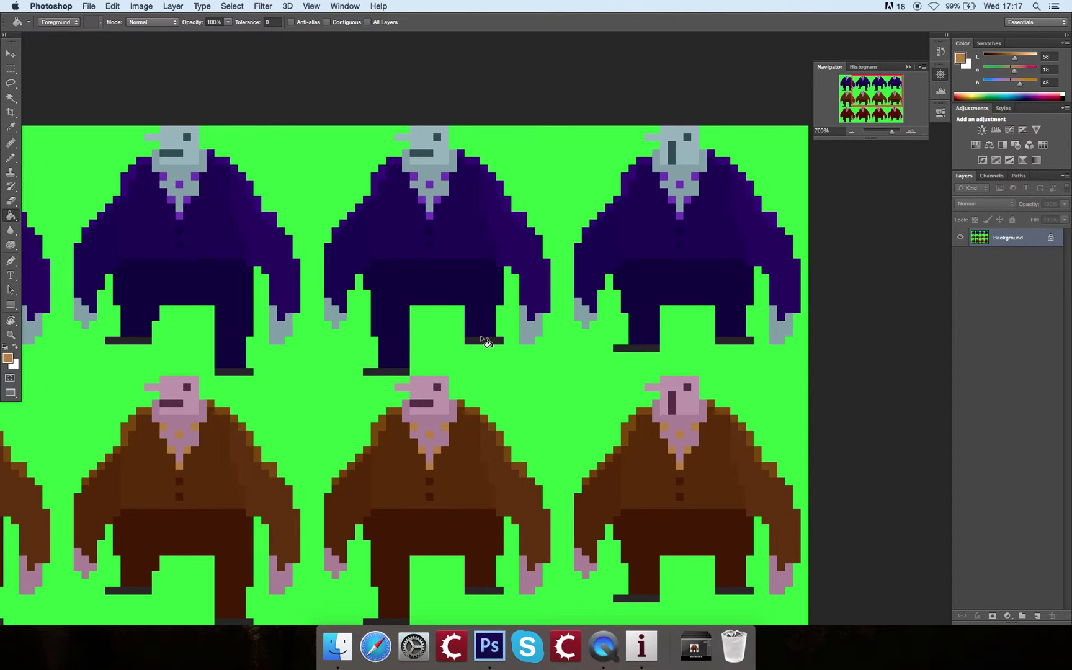
# Examine the whole green-backed sprite sheet at 500%, and inspect the sprites' edges up close at 700% and 800%
pyautogui.press('b')
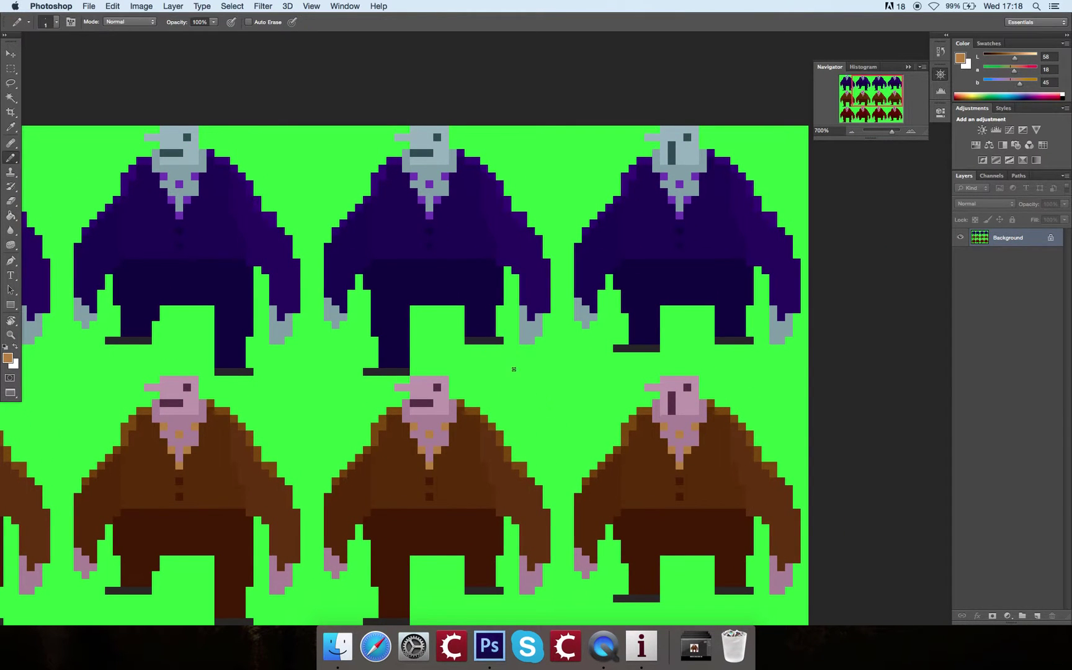
pyautogui.moveTo(375, 467)
pyautogui.mouseDown()
pyautogui.moveTo(552, 362)
pyautogui.moveTo(607, 278)
pyautogui.mouseUp()
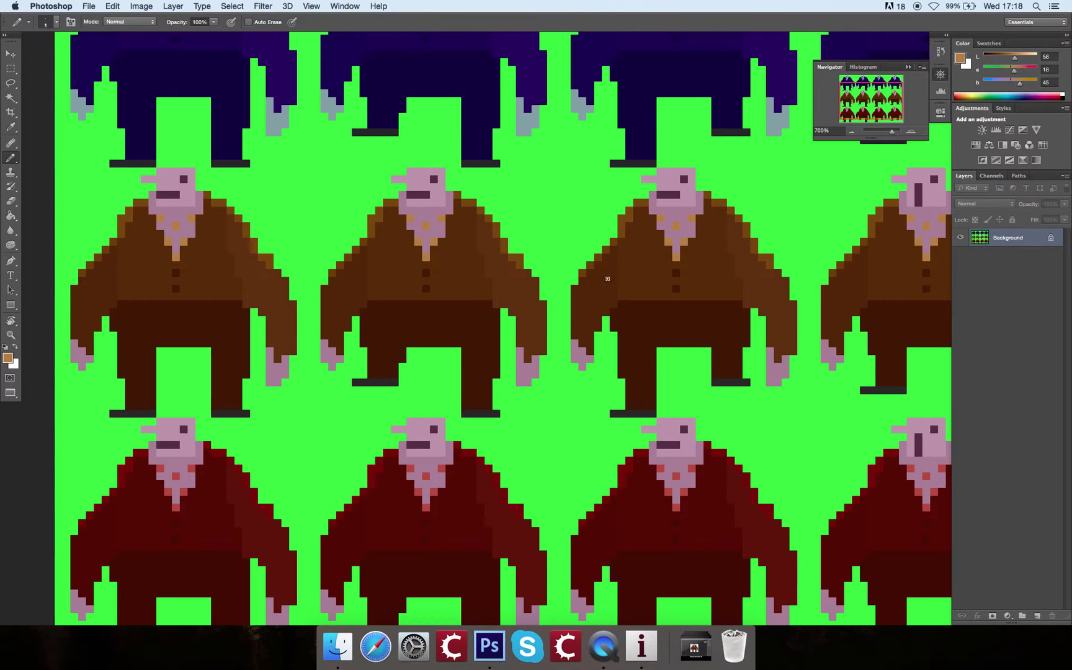
pyautogui.moveTo(461, 130); pyautogui.dragTo(424, 287)
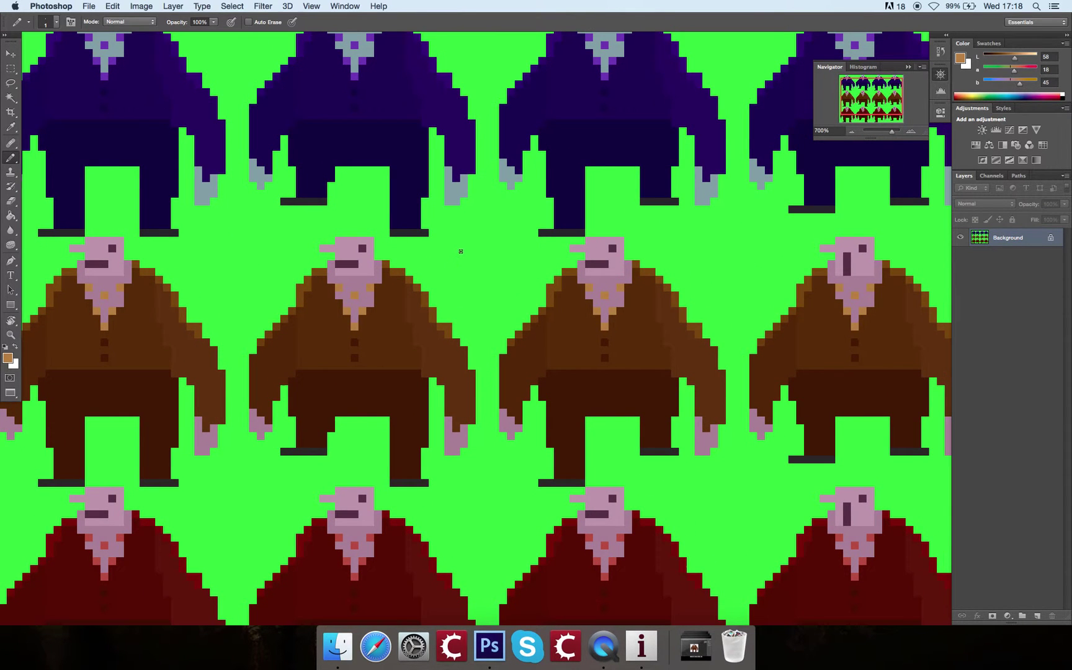
pyautogui.press('super+minus')
pyautogui.press('super+minus')
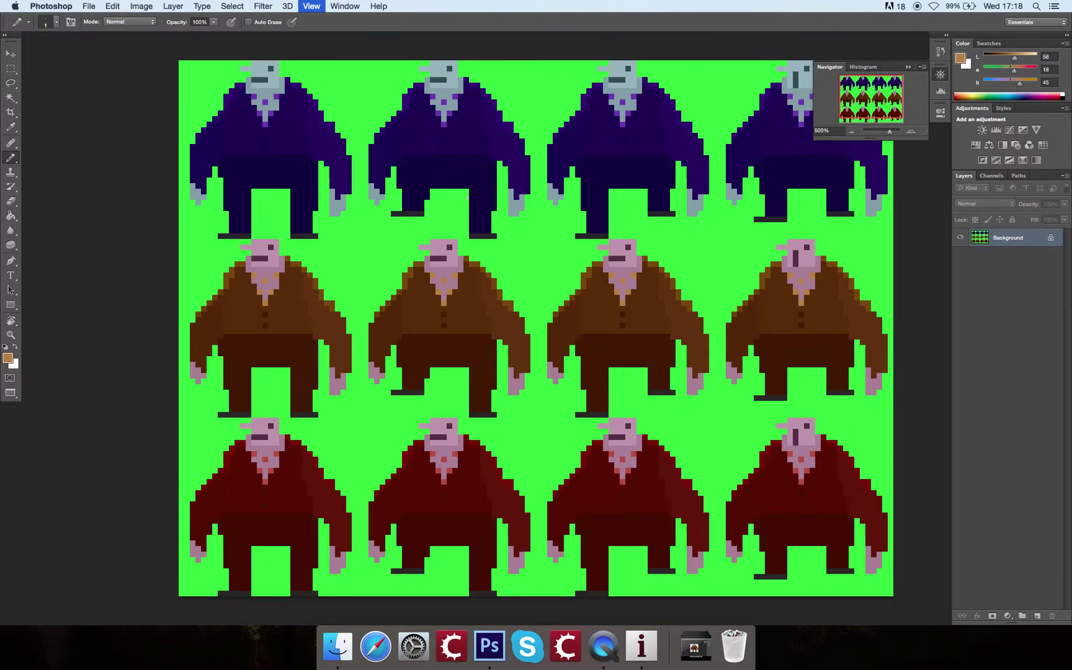
pyautogui.moveTo(496, 163); pyautogui.dragTo(414, 189)
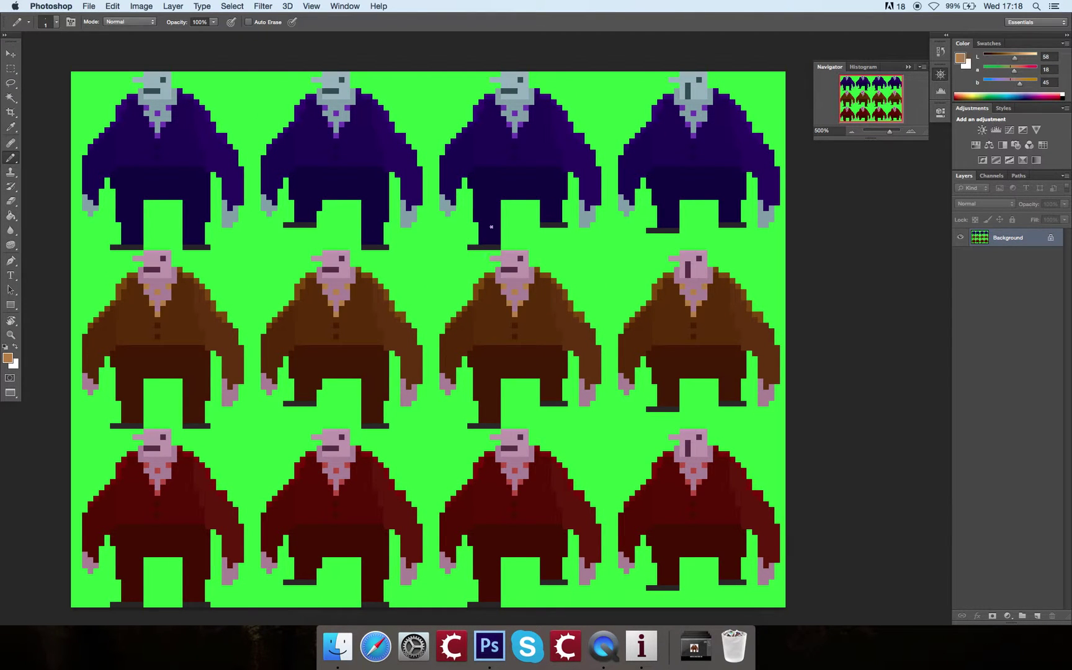
pyautogui.press('m')
pyautogui.moveTo(457, 263); pyautogui.dragTo(480, 229)
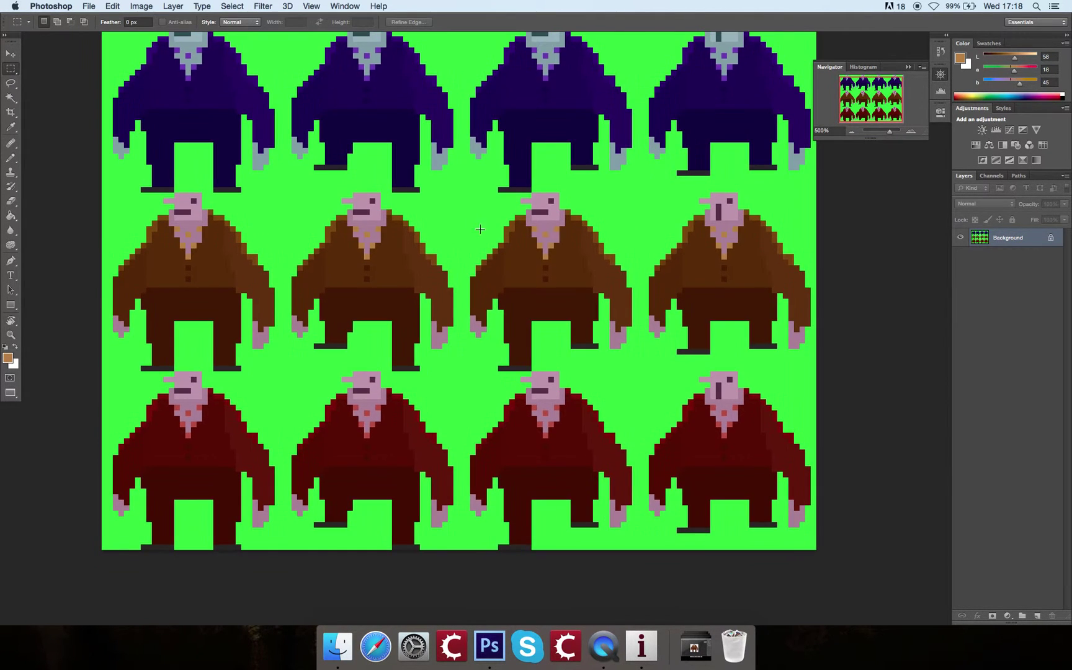
pyautogui.press('super+equal')
pyautogui.press('super+equal')
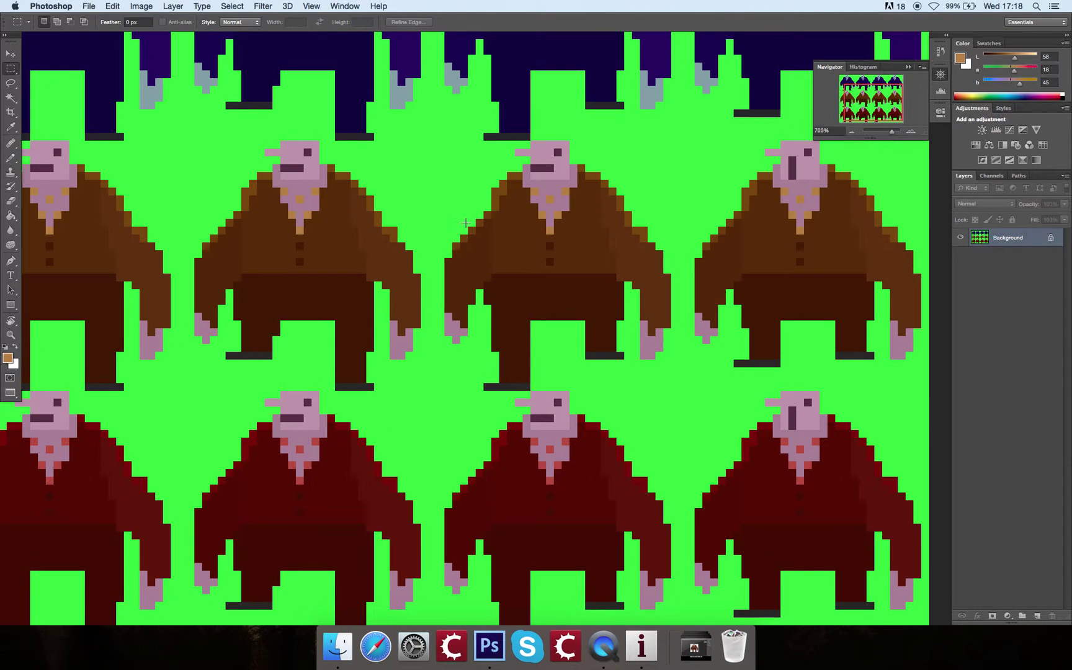
pyautogui.press('super+equal')
pyautogui.press('super+equal')
pyautogui.press('super+minus')
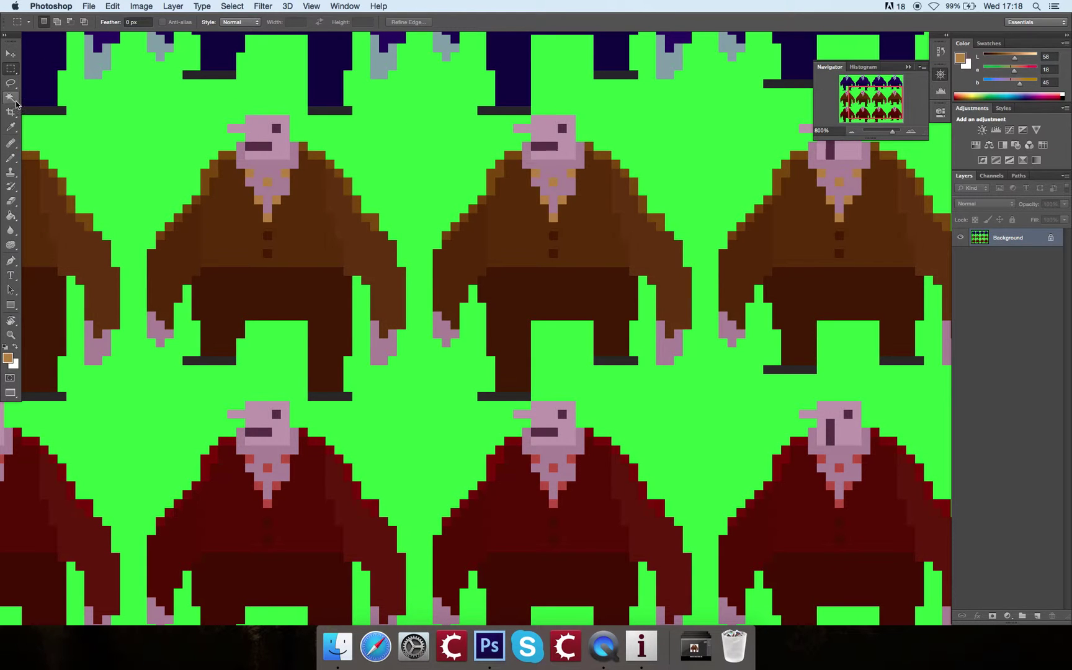
# View the whole sprite sheet at 500%
pyautogui.press('super+minus')
pyautogui.press('super+minus')
pyautogui.press('super+minus')
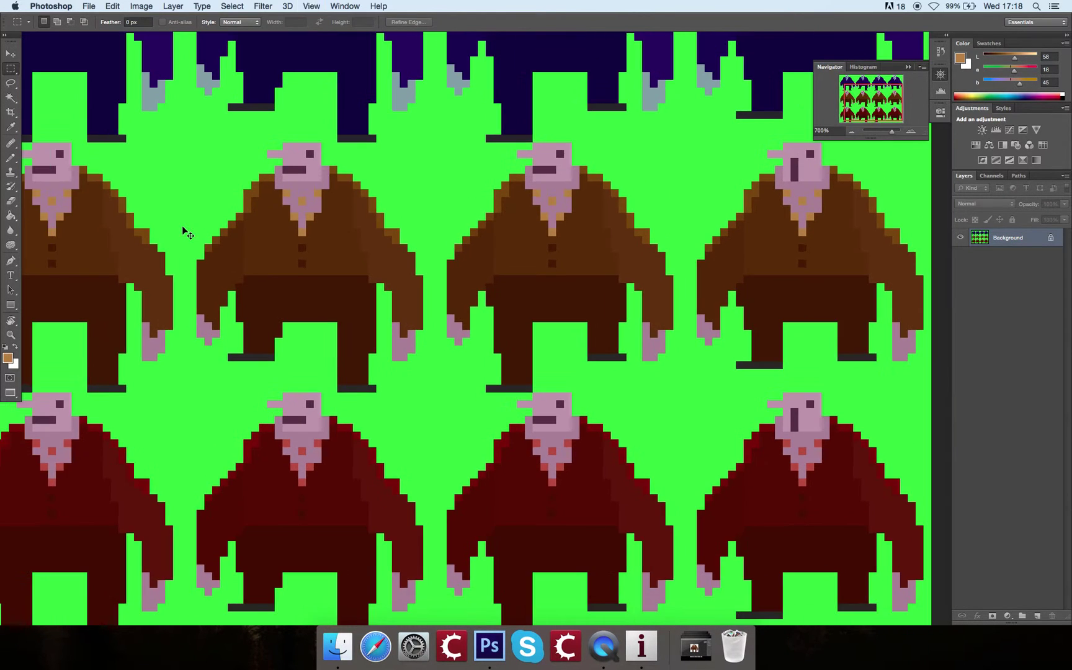
pyautogui.hscroll(5, 539, 258)
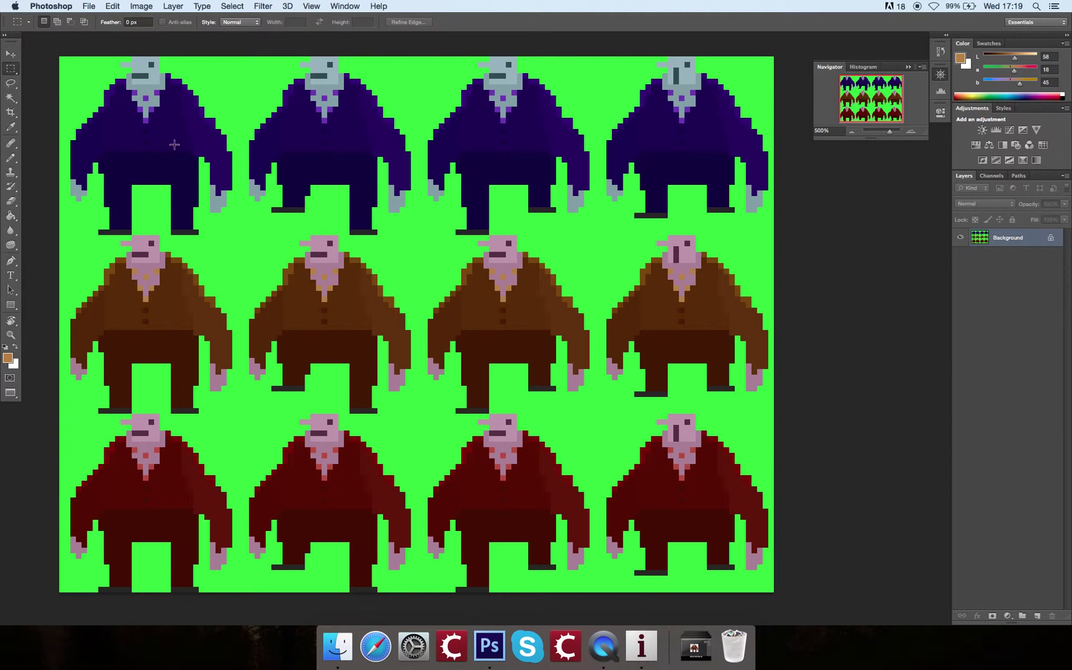
pyautogui.moveTo(436, 158); pyautogui.dragTo(437, 163)
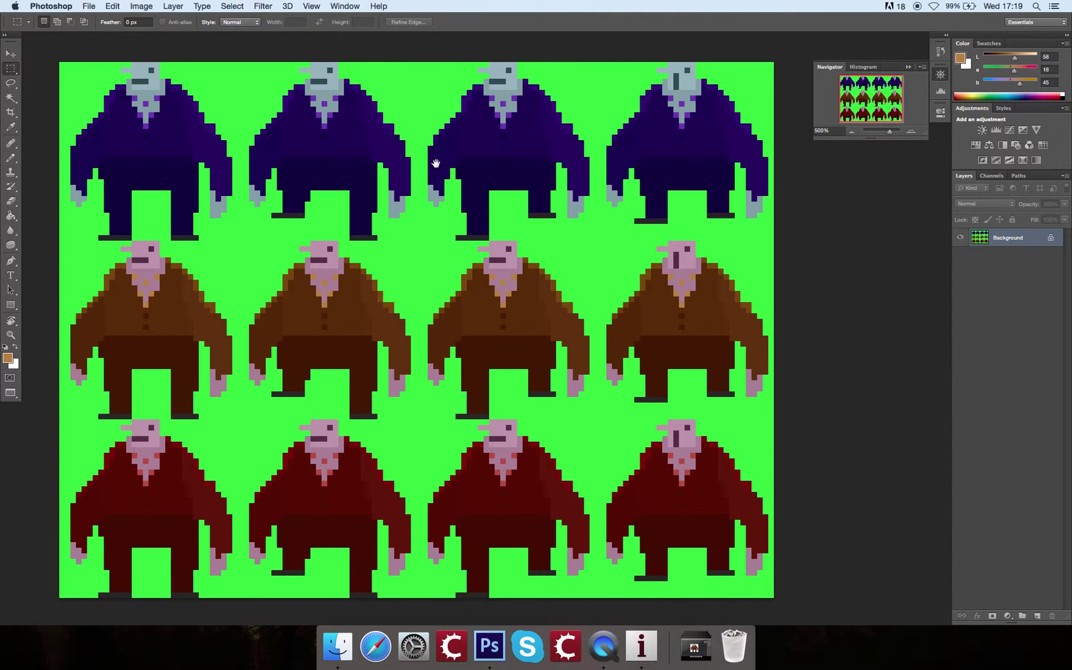
# Set the Magic Wand tolerance to 0 and clear the oversized selection on the second purple sprite
pyautogui.click(11, 99)
pyautogui.press('super+0')
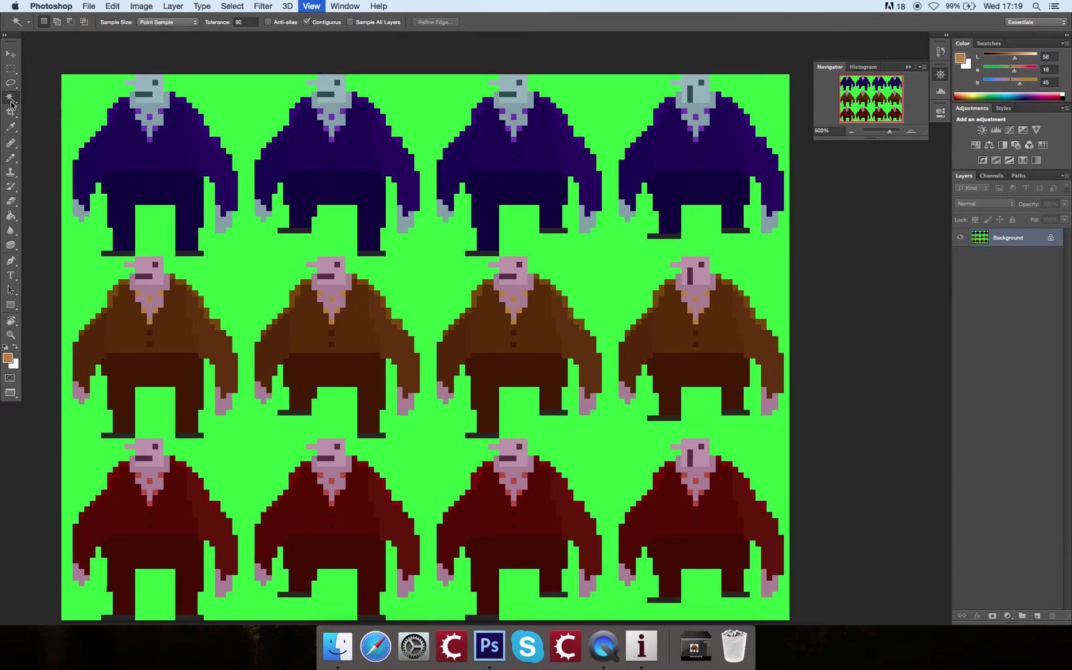
pyautogui.press('super+equal')
pyautogui.press('super+equal')
pyautogui.press('super+equal')
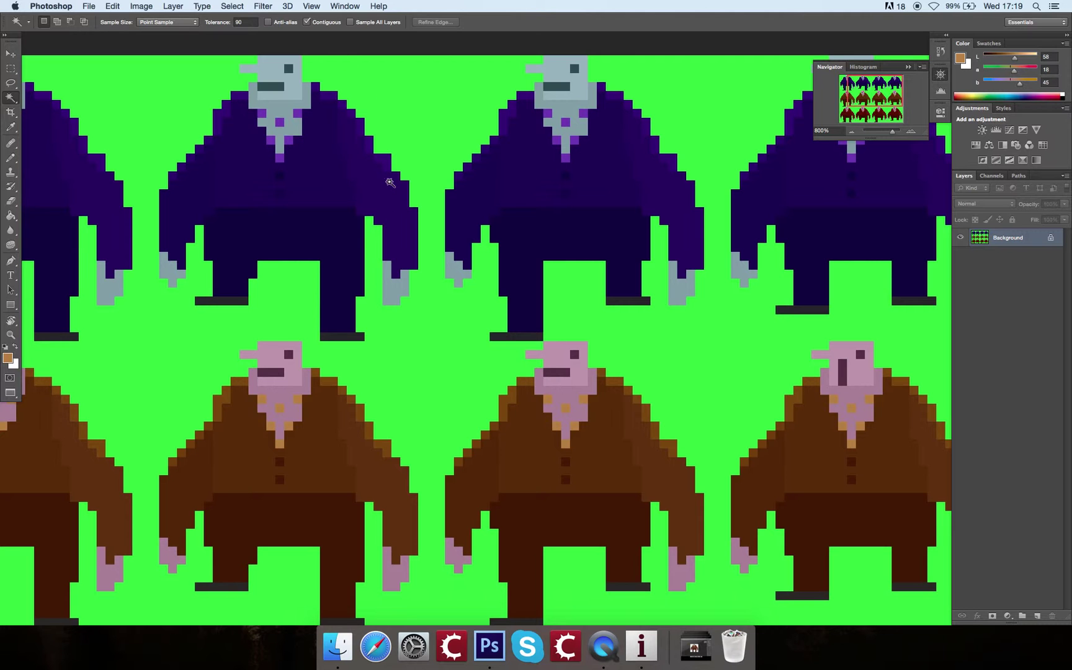
pyautogui.click(397, 210)
pyautogui.doubleClick(250, 21)
pyautogui.write('0')
pyautogui.press('super+d')
# Select the second purple sprite's right-side arm with the Magic Wand, including the sleeve, its lighter edge and the hand
pyautogui.click(370, 177)
pyautogui.keyDown('shift'); pyautogui.click(401, 285); pyautogui.keyUp('shift')
pyautogui.press('super+d')
pyautogui.click(380, 198)
pyautogui.press('shift')
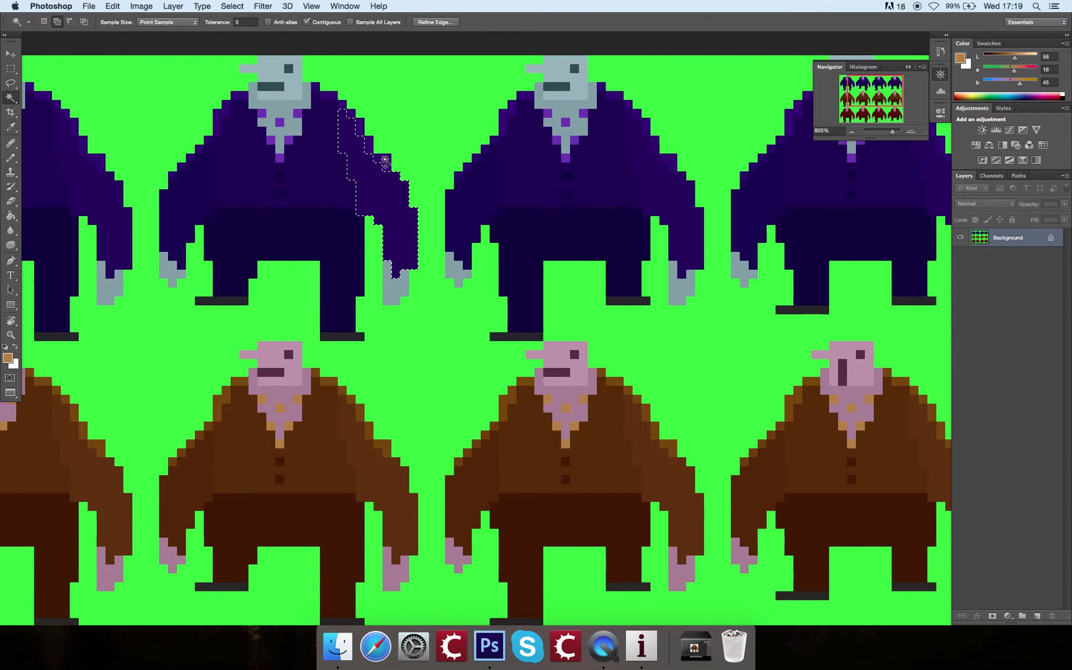
pyautogui.press('shift')
pyautogui.keyDown('shift'); pyautogui.click(397, 286); pyautogui.keyUp('shift')
# Try moving the selected arm over towards the third purple sprite, and undo each move
pyautogui.click(11, 54)
pyautogui.moveTo(379, 177); pyautogui.dragTo(431, 164)
pyautogui.press('super+z')
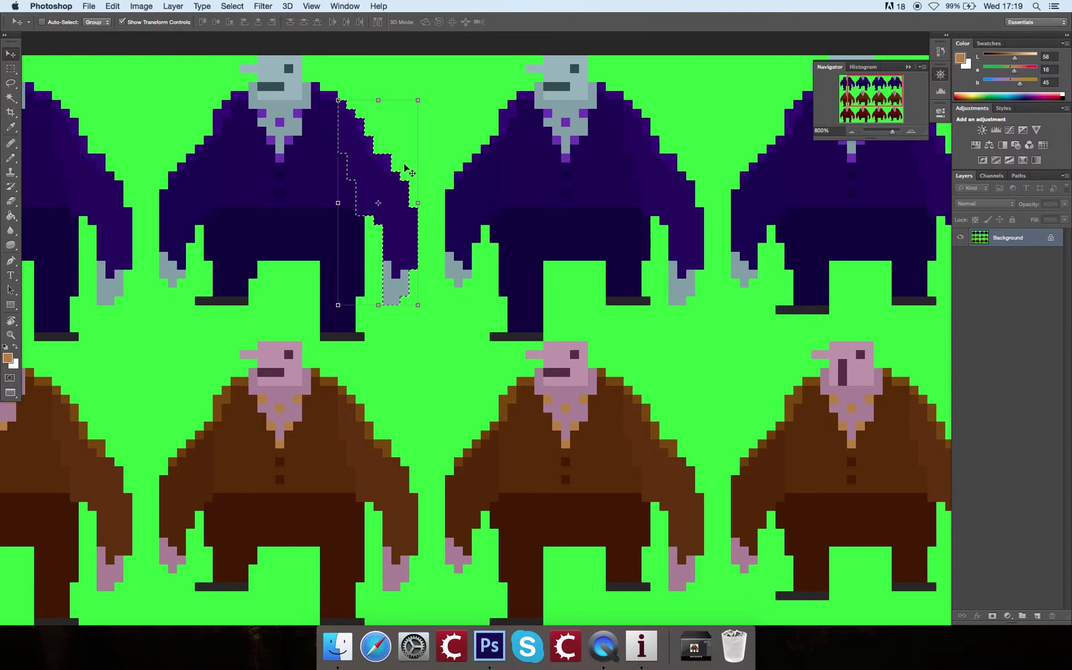
pyautogui.moveTo(408, 166); pyautogui.dragTo(510, 131)
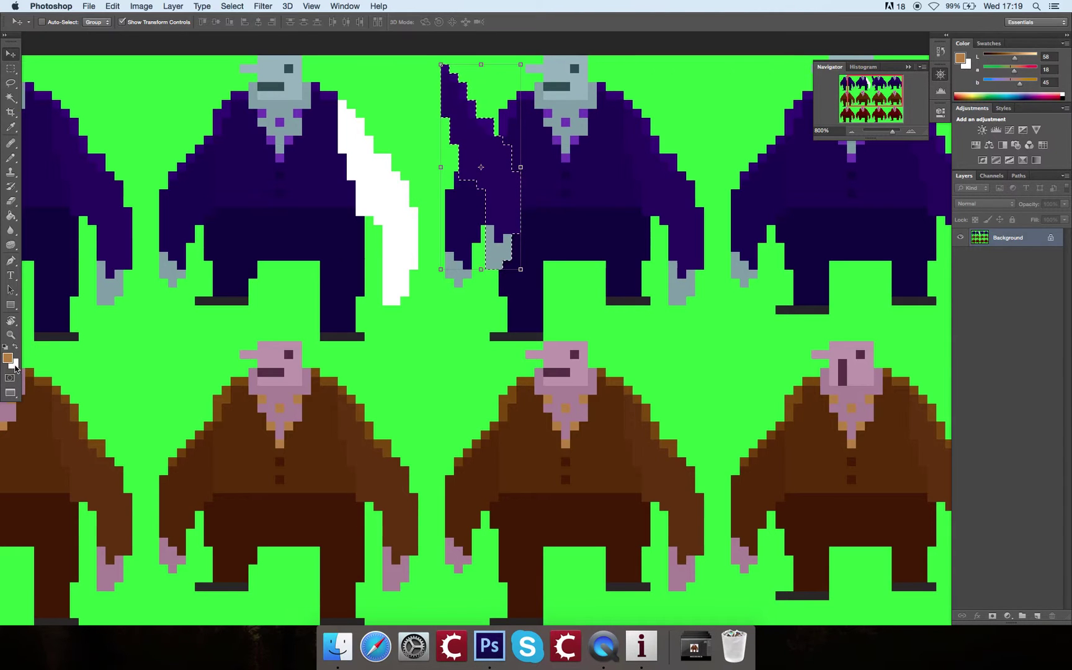
pyautogui.press('super+z')
pyautogui.click(10, 68)
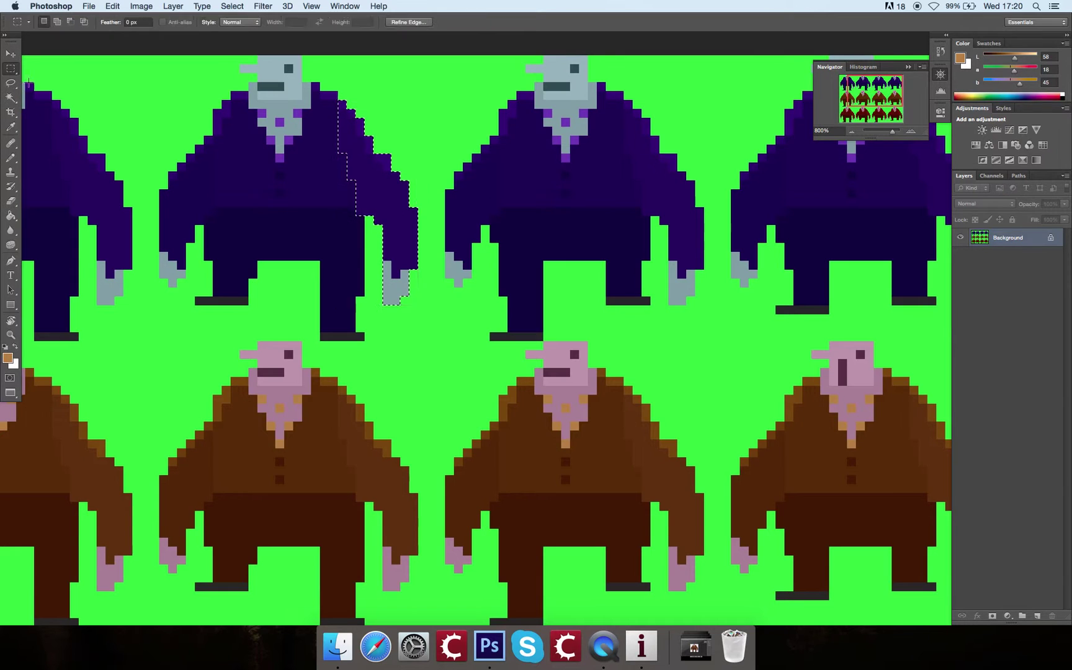
# Sample the green backdrop and make it the background colour, keeping orange as the foreground colour
pyautogui.press('g')
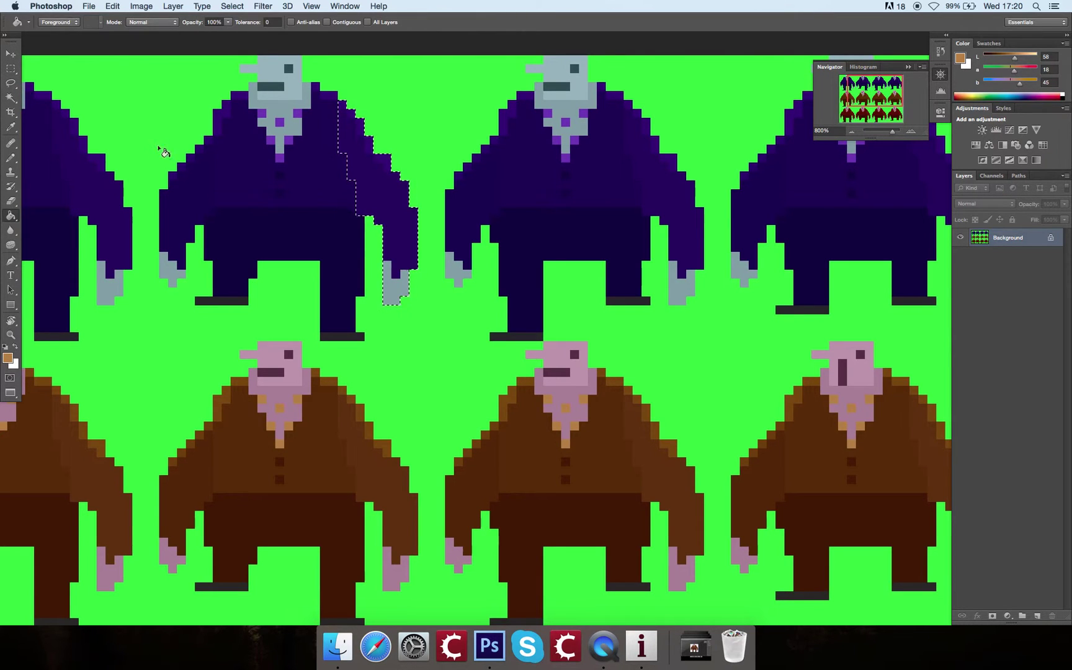
pyautogui.press('x')
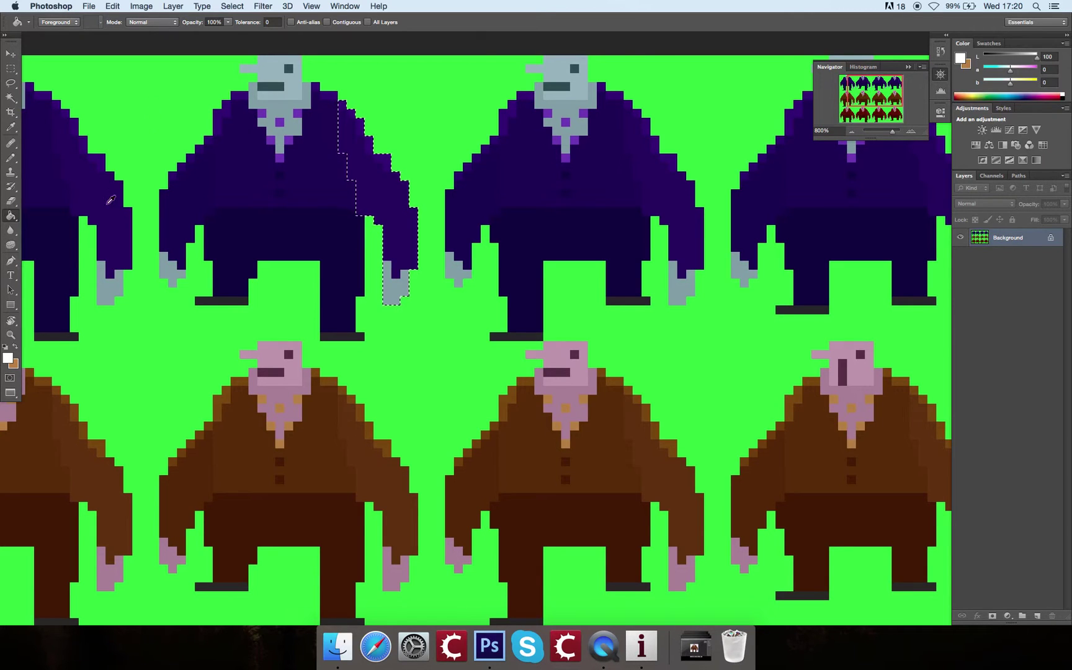
pyautogui.keyDown('alt'); pyautogui.click(172, 101); pyautogui.keyUp('alt')
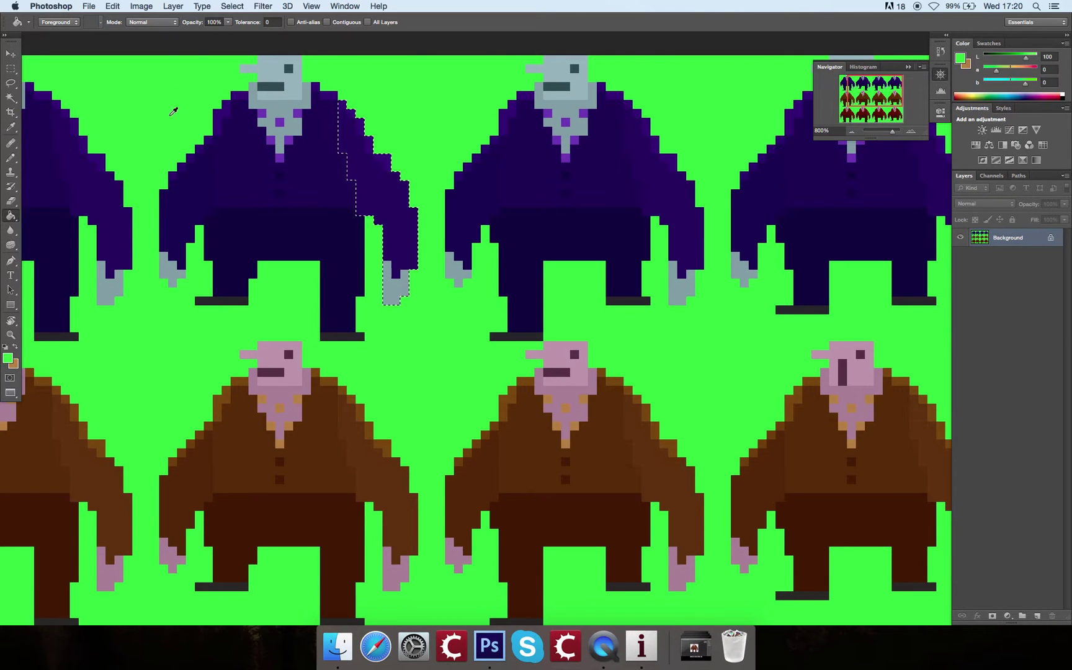
pyautogui.click(13, 345)
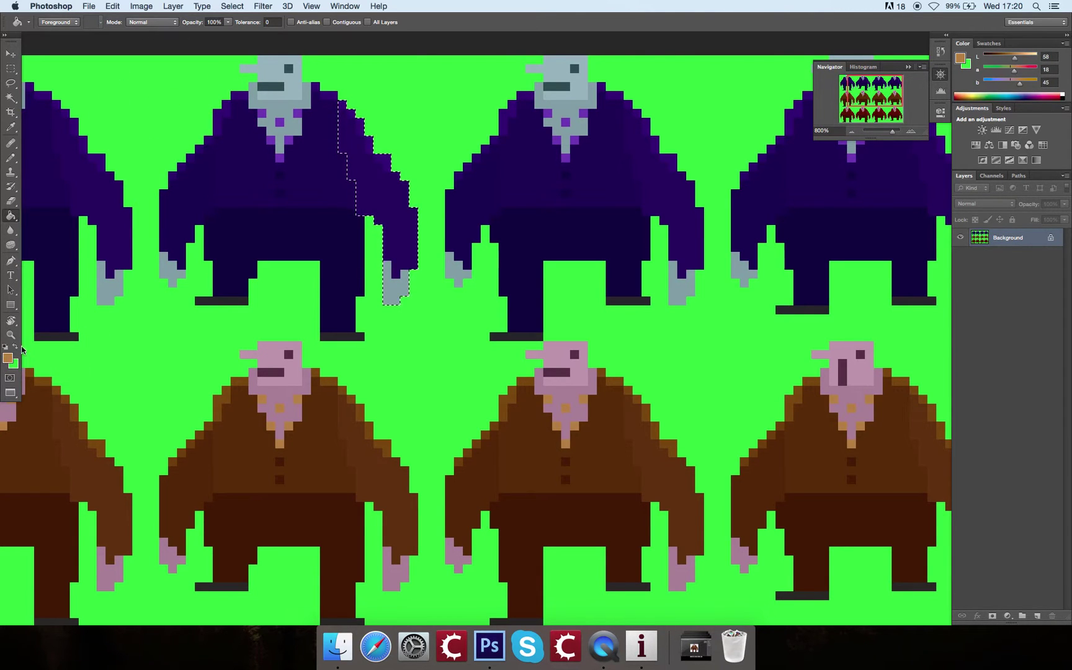
# Try rotating the selected arm −90° with Bicubic interpolation and shifting it towards the third purple sprite, and undo the transform
pyautogui.press('v')
pyautogui.moveTo(370, 180)
pyautogui.mouseDown()
pyautogui.moveTo(403, 140)
pyautogui.moveTo(465, 145)
pyautogui.moveTo(389, 185)
pyautogui.mouseUp()
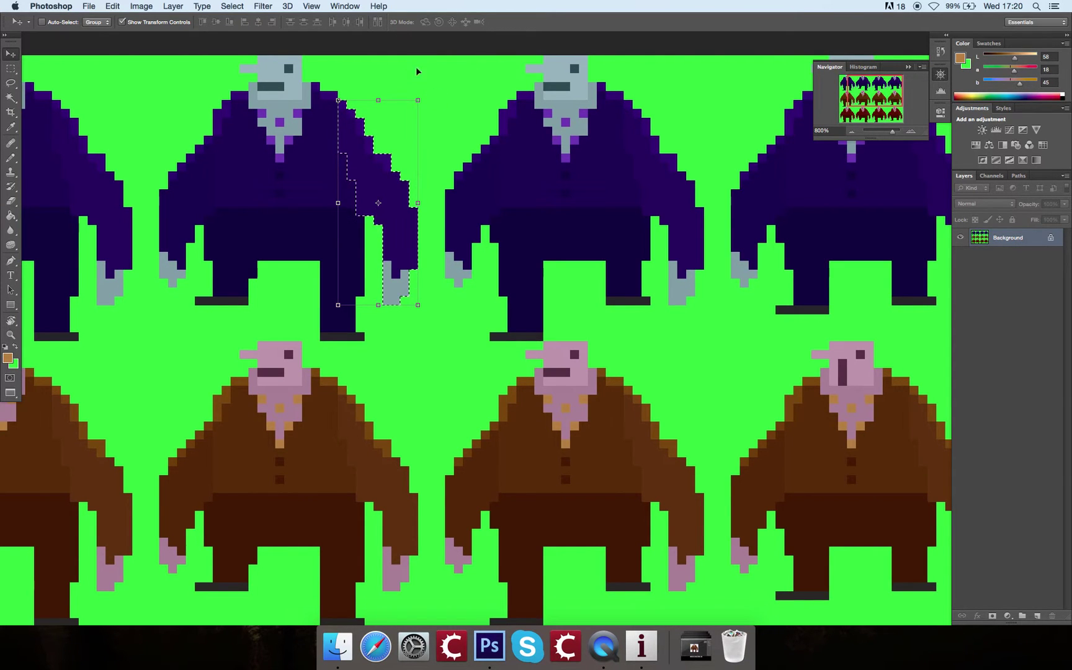
pyautogui.click(424, 97)
pyautogui.click(431, 22)
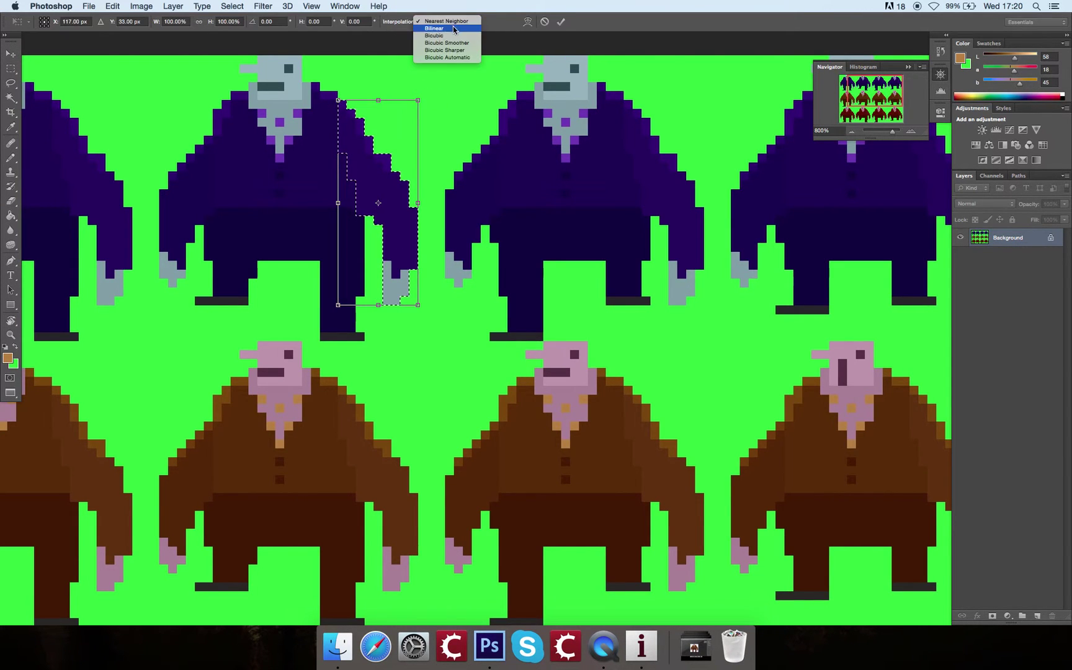
pyautogui.click(448, 35)
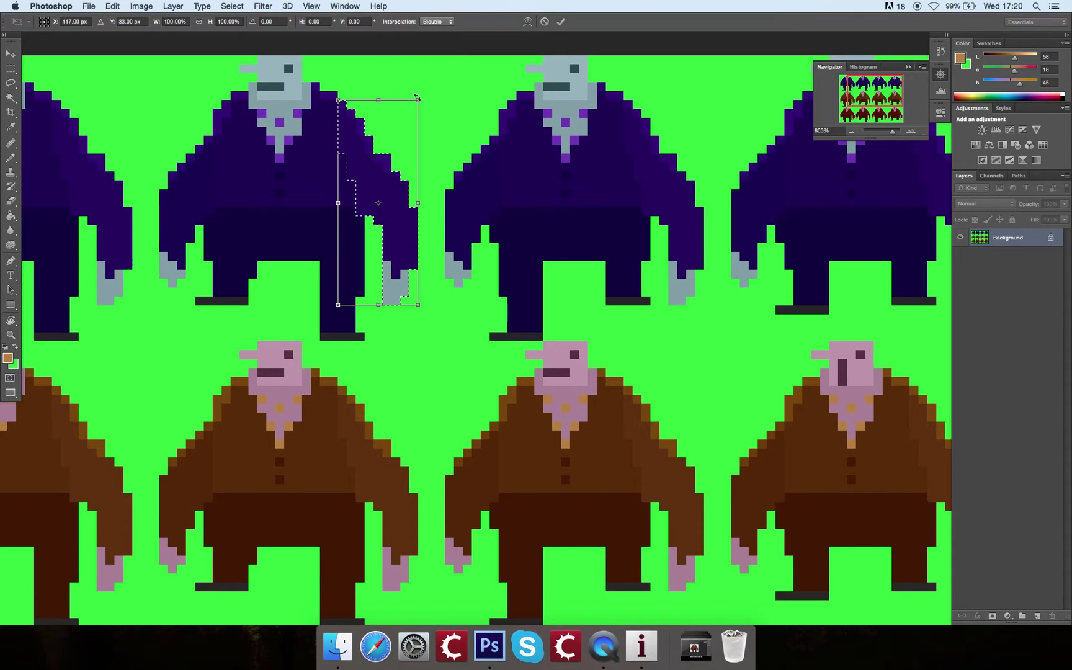
pyautogui.moveTo(433, 95); pyautogui.dragTo(342, 92)
pyautogui.moveTo(411, 207); pyautogui.dragTo(455, 147)
pyautogui.moveTo(537, 194); pyautogui.dragTo(533, 104)
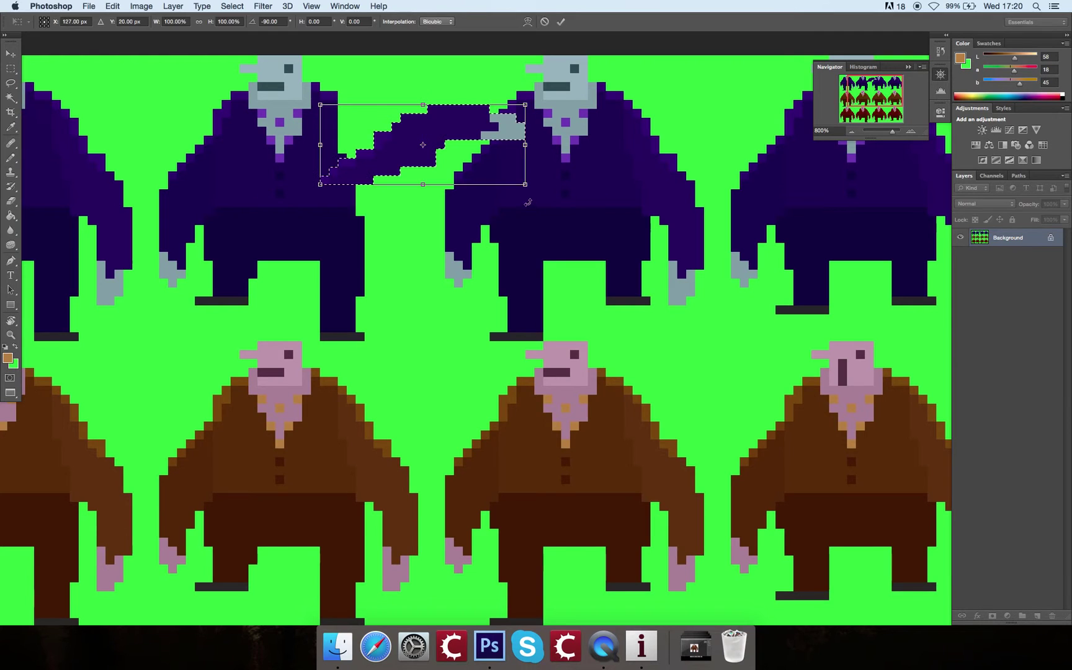
pyautogui.press('Return')
pyautogui.hotkey('ctrl', 'z')
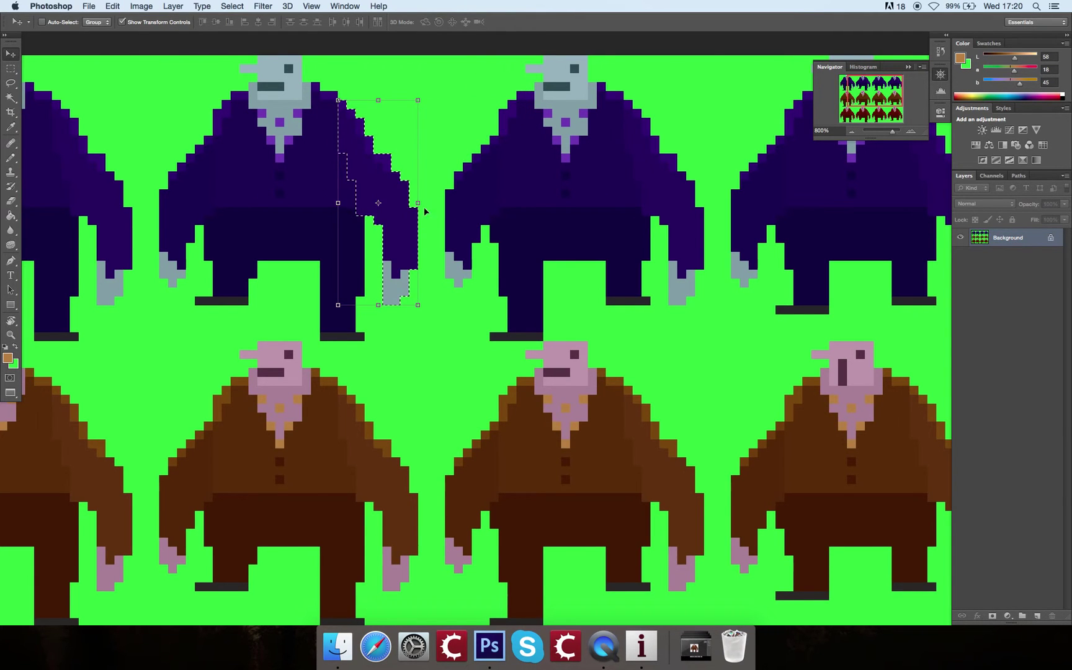
# Try rotating the arm freely to a diagonal with Bicubic interpolation and repositioning it, and undo both changes
pyautogui.moveTo(432, 205); pyautogui.dragTo(467, 145)
pyautogui.moveTo(400, 191); pyautogui.dragTo(441, 113)
pyautogui.press('Return')
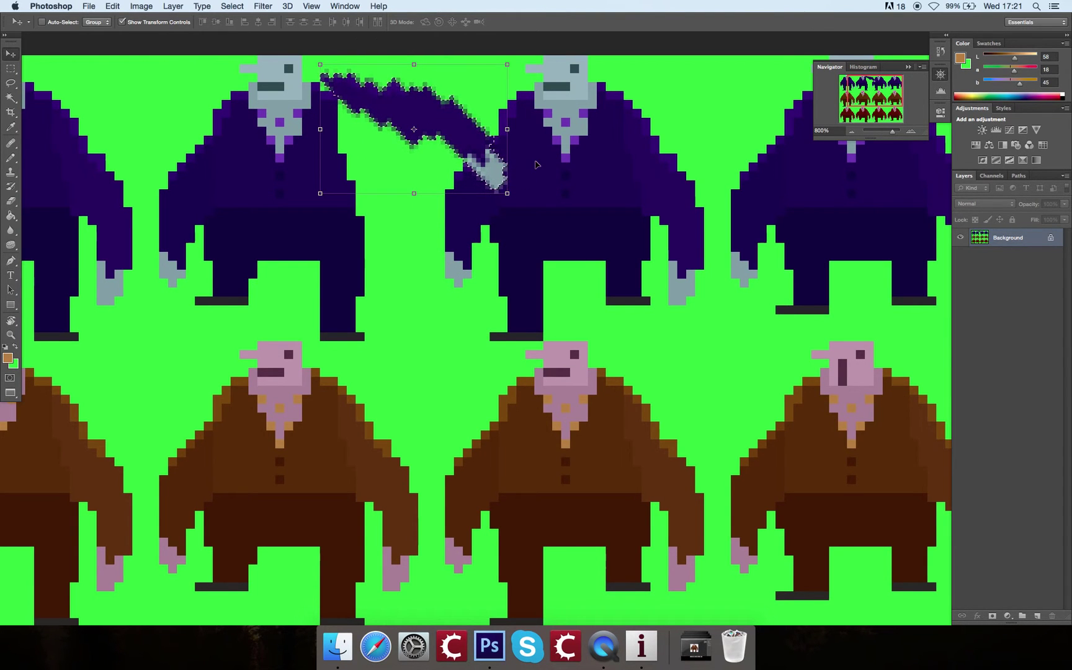
pyautogui.moveTo(475, 134); pyautogui.dragTo(493, 168)
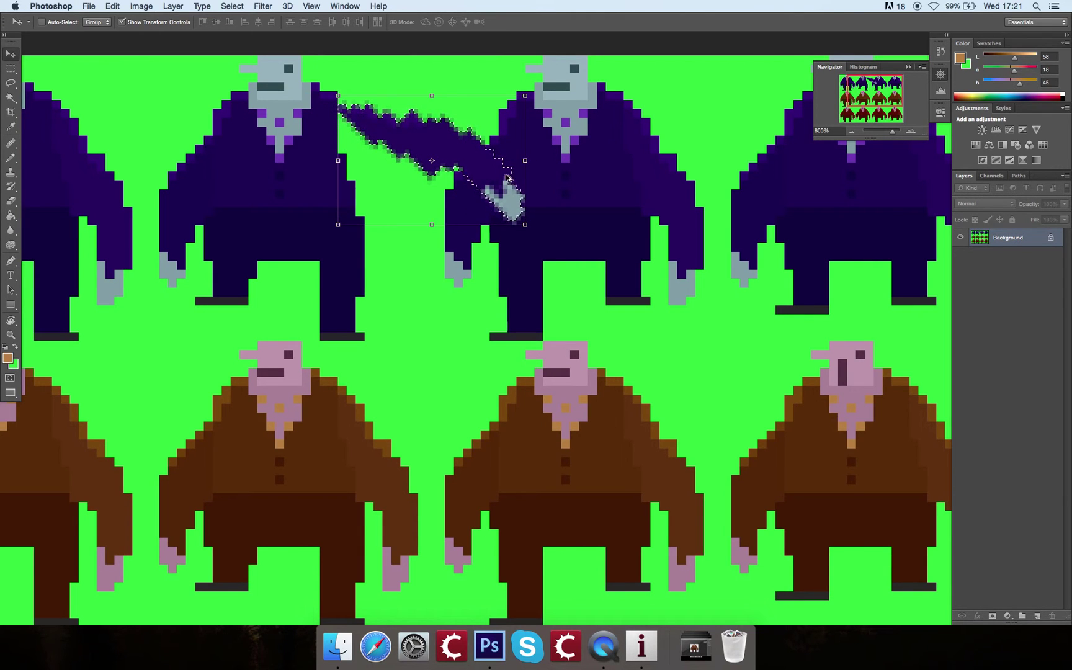
pyautogui.press('super+z')
pyautogui.press('alt+super+z')
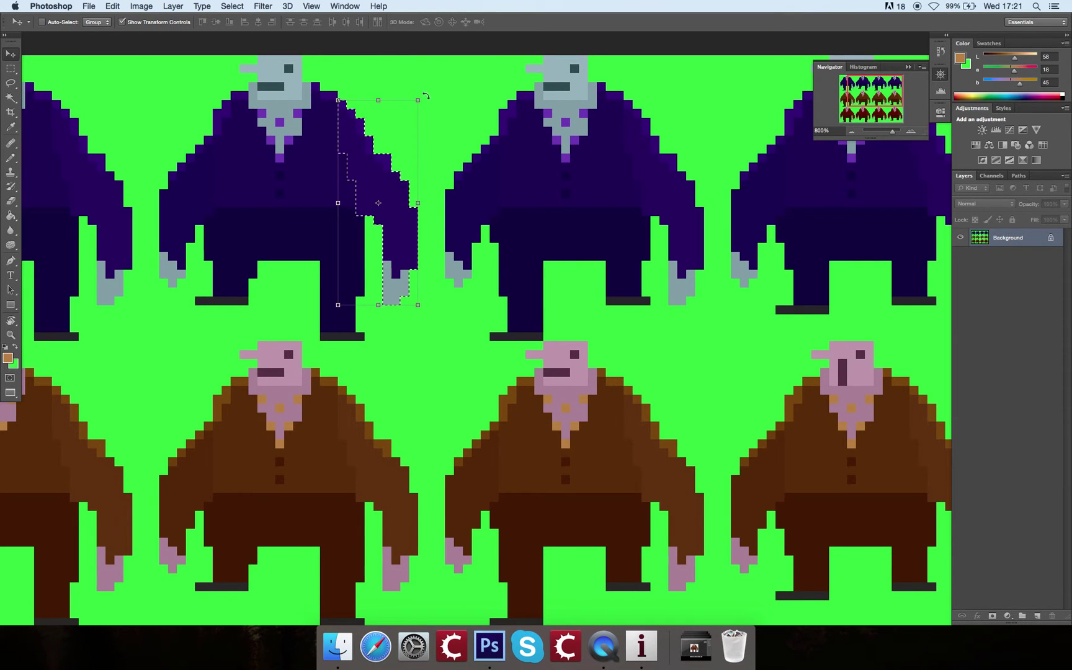
# Rotate the arm outwards with Nearest Neighbor interpolation, move it against the second purple sprite's shoulder and deselect it
pyautogui.press('super+t')
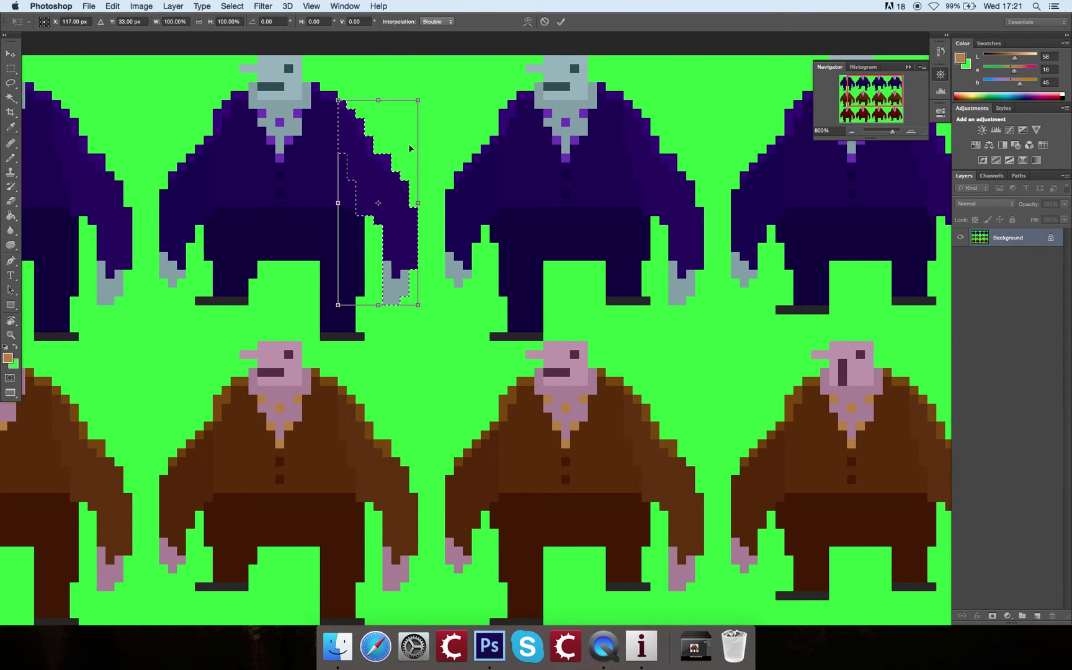
pyautogui.click(437, 23)
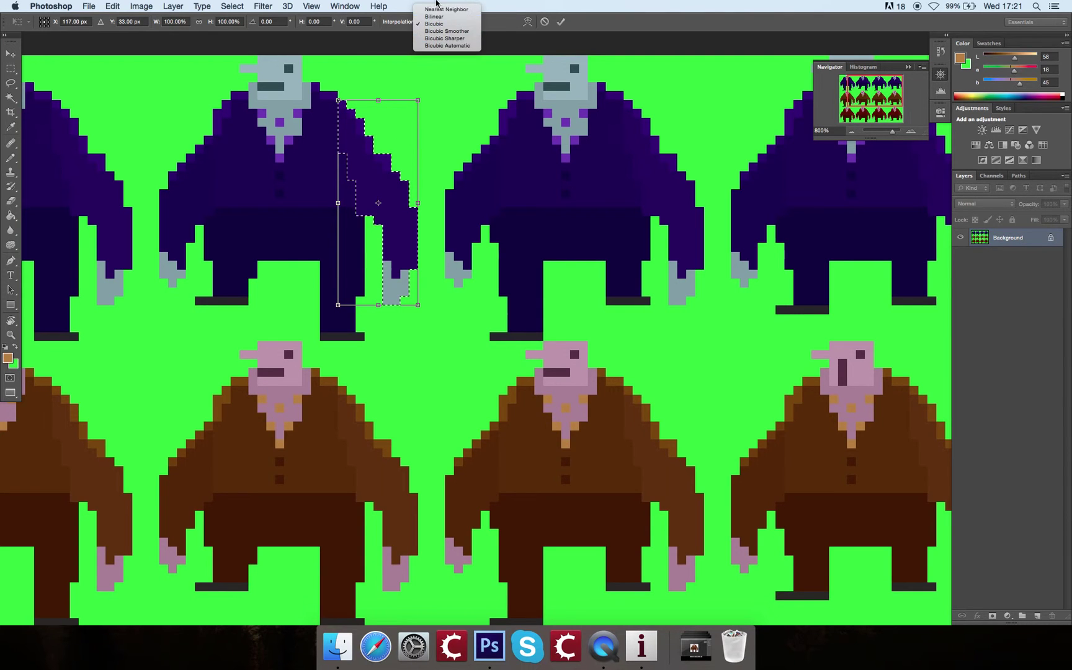
pyautogui.click(442, 9)
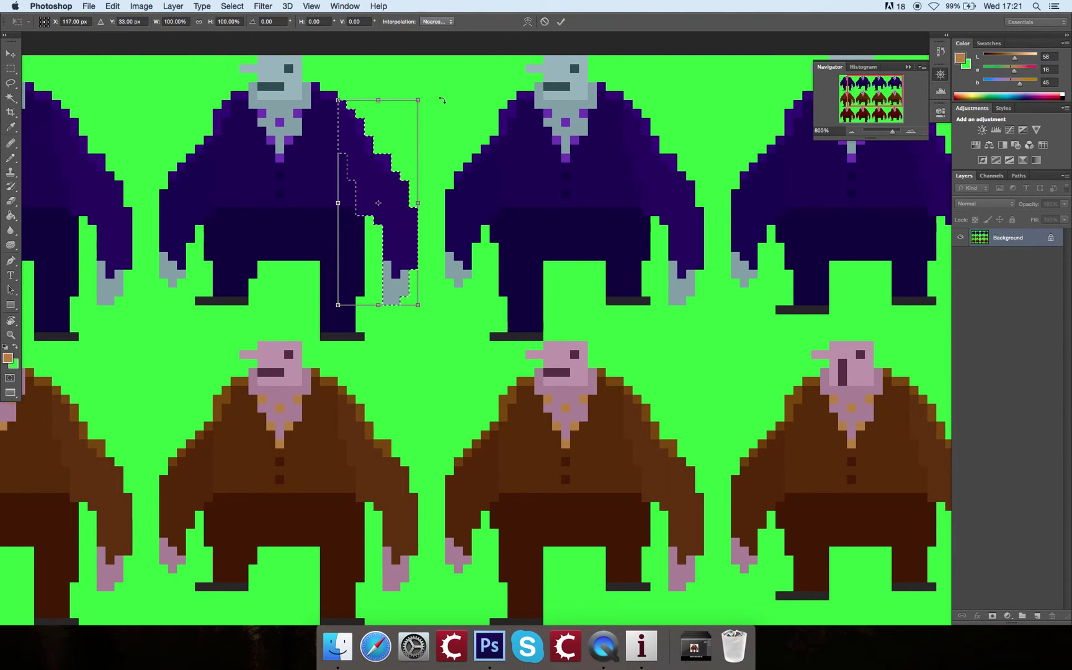
pyautogui.moveTo(430, 99); pyautogui.dragTo(336, 117)
pyautogui.press('Return')
pyautogui.moveTo(409, 242); pyautogui.dragTo(451, 184)
pyautogui.press('super+d')
# Sample the backdrop green and the dark purple suit colour with the Pencil tool, and undo the arm's rotation and move
pyautogui.press('b')
pyautogui.keyDown('alt'); pyautogui.click(396, 143); pyautogui.keyUp('alt')
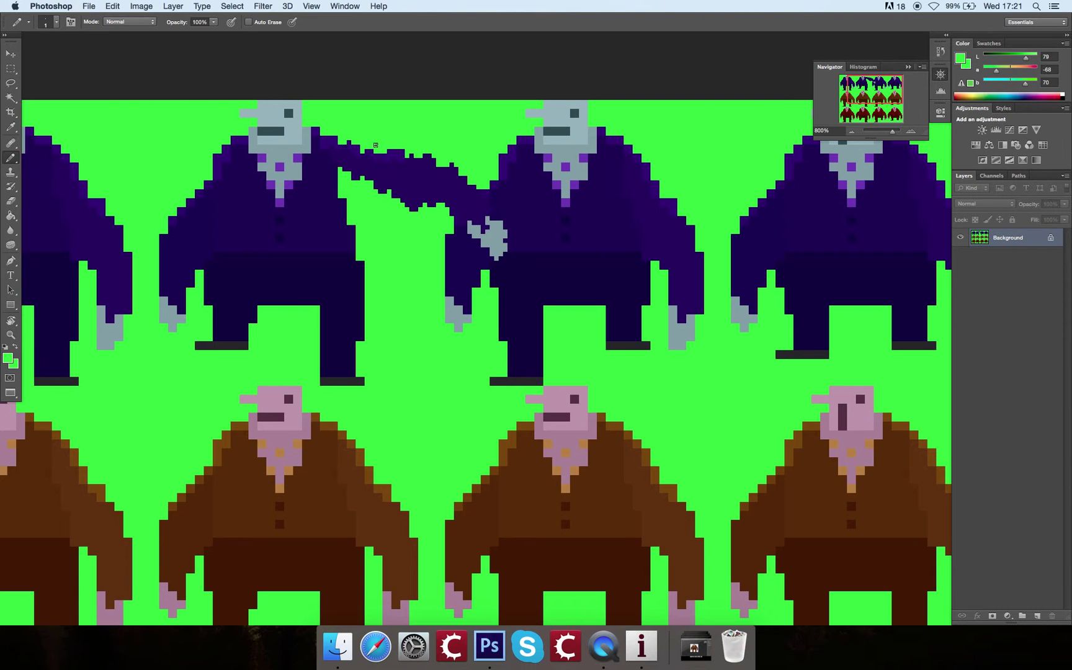
pyautogui.keyDown('alt'); pyautogui.click(350, 164); pyautogui.keyUp('alt')
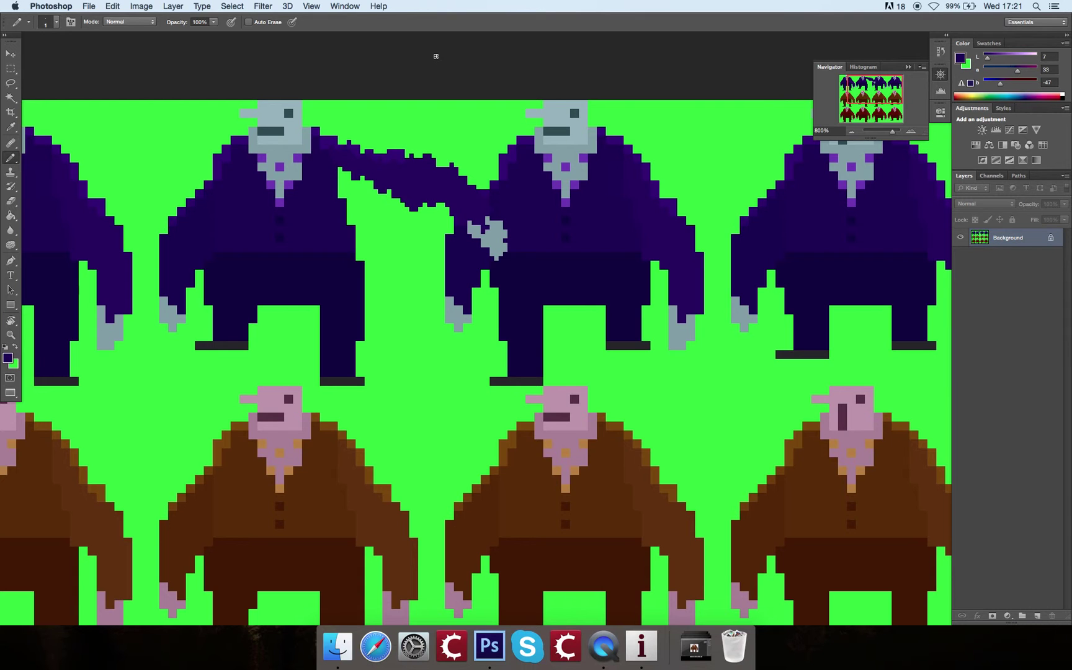
pyautogui.press('super+z')
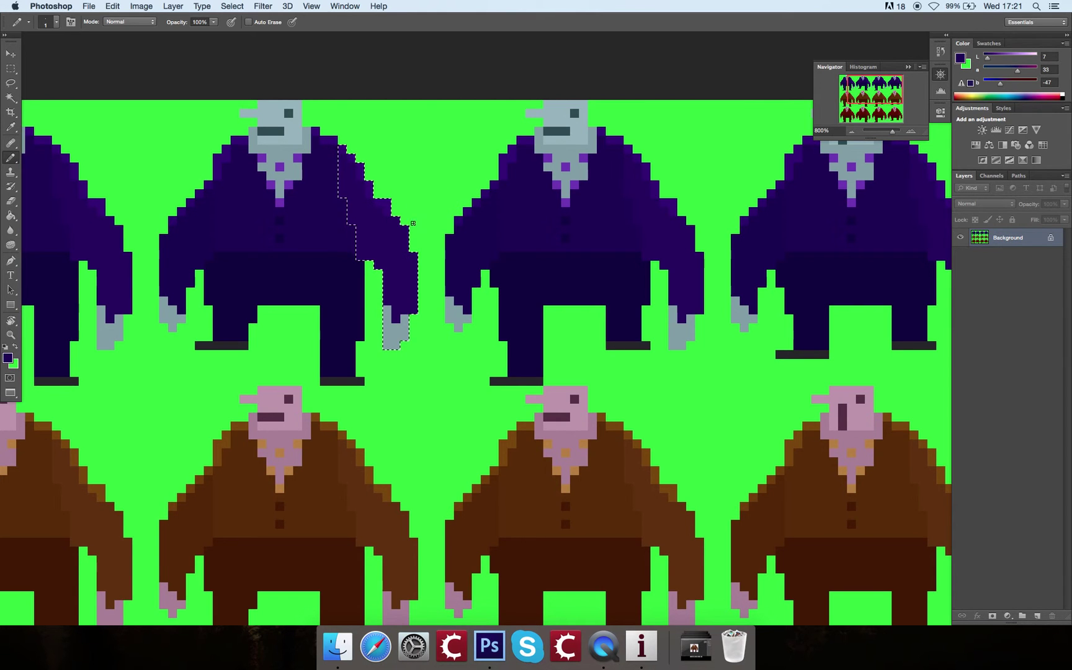
# Try enlarging the selected arm from its lower corner with Nearest Neighbor interpolation, and undo the scaling
pyautogui.press('super+t')
pyautogui.moveTo(419, 351); pyautogui.dragTo(643, 529)
pyautogui.press('Return')
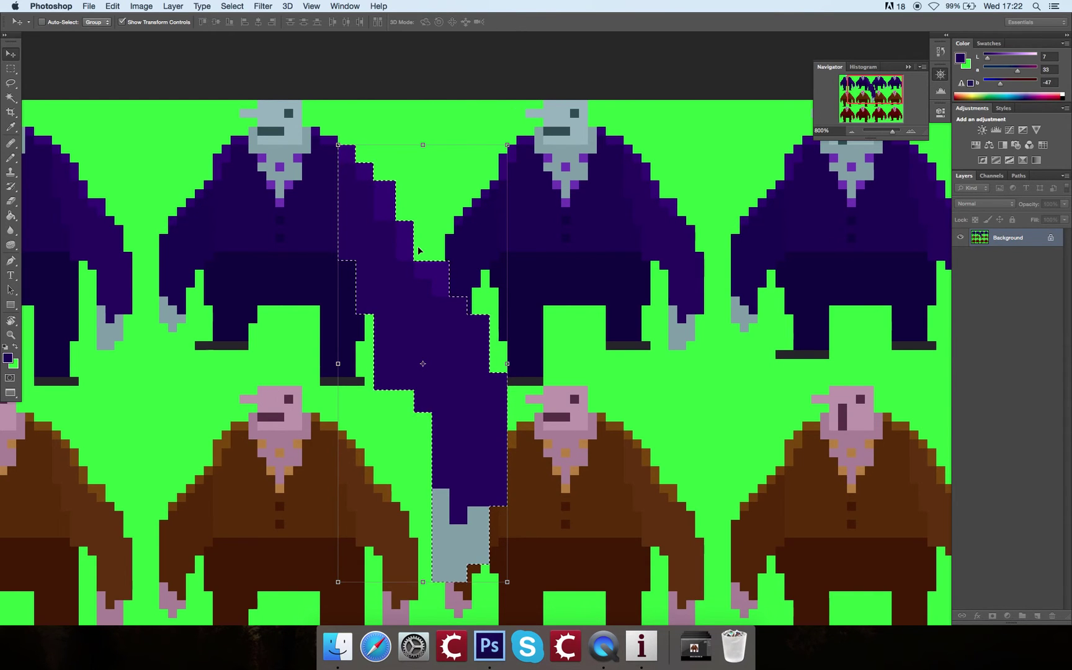
pyautogui.press('super+z')
# Try enlarging the arm again in several stages, undo the scaling, clear the selection and return to the Pencil tool
pyautogui.moveTo(418, 349); pyautogui.dragTo(481, 505)
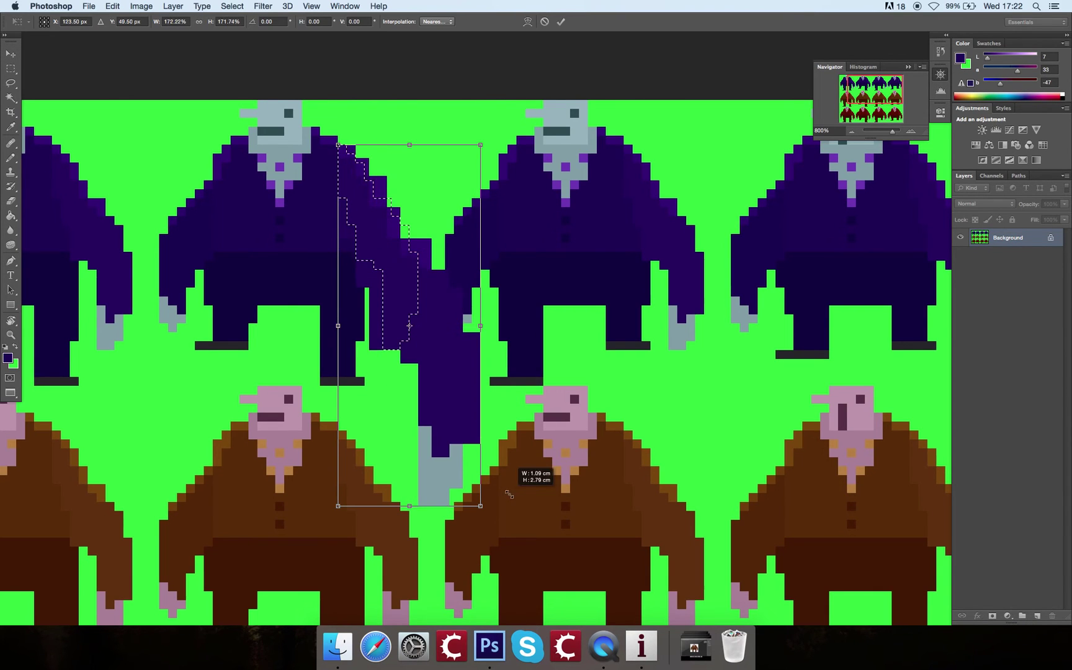
pyautogui.moveTo(480, 506); pyautogui.dragTo(466, 474)
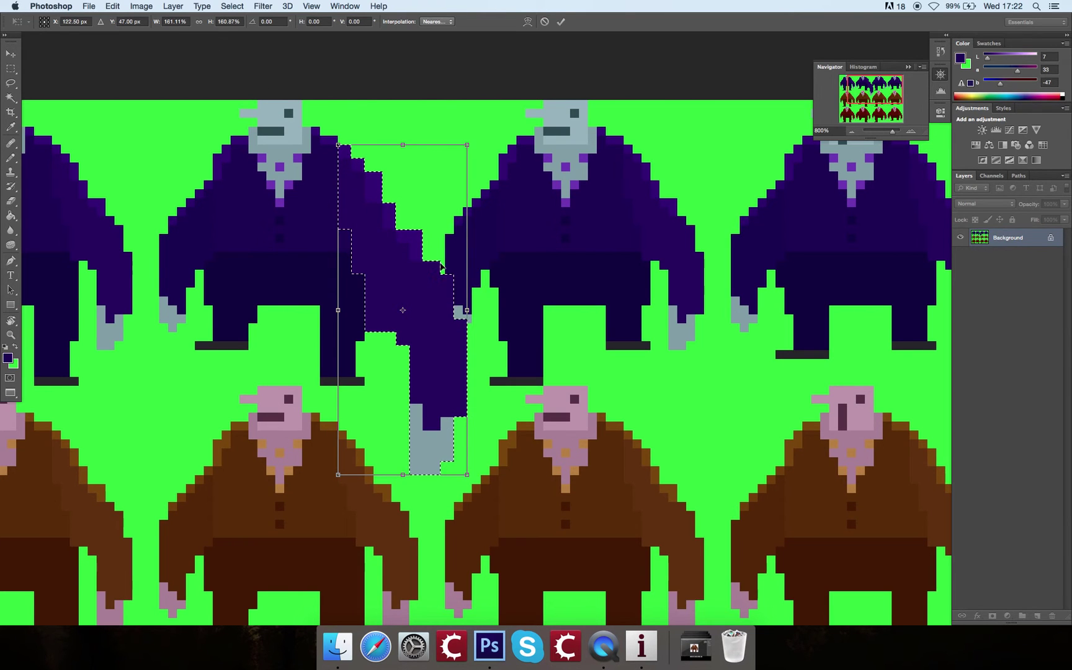
pyautogui.moveTo(466, 474); pyautogui.dragTo(561, 552)
pyautogui.press('Return')
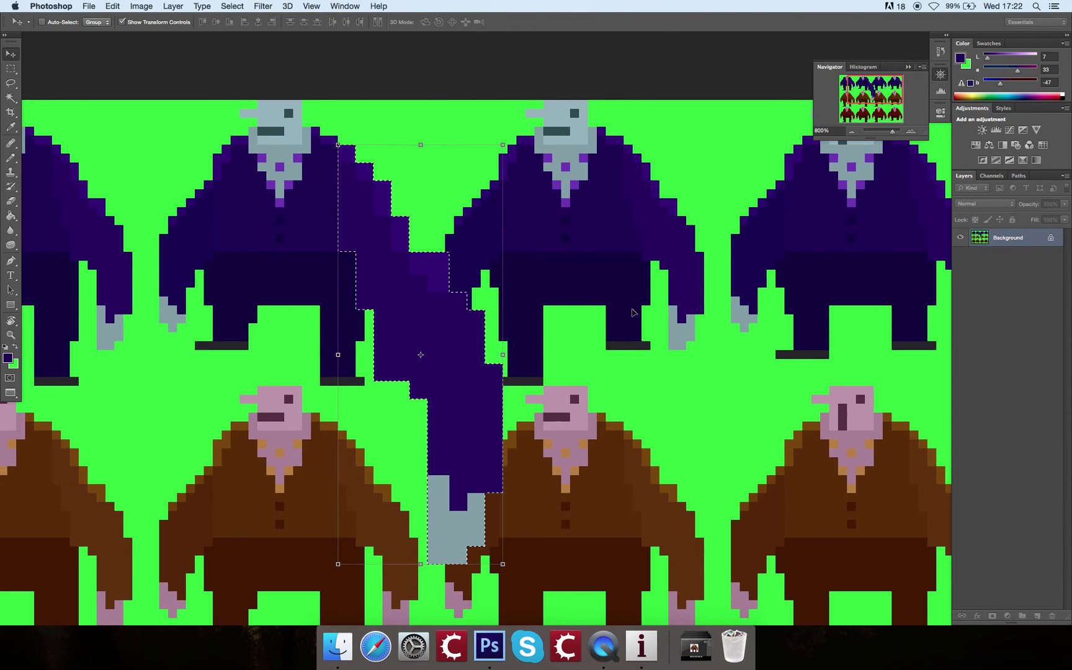
pyautogui.press('super+z')
pyautogui.press('super+d')
pyautogui.press('b')
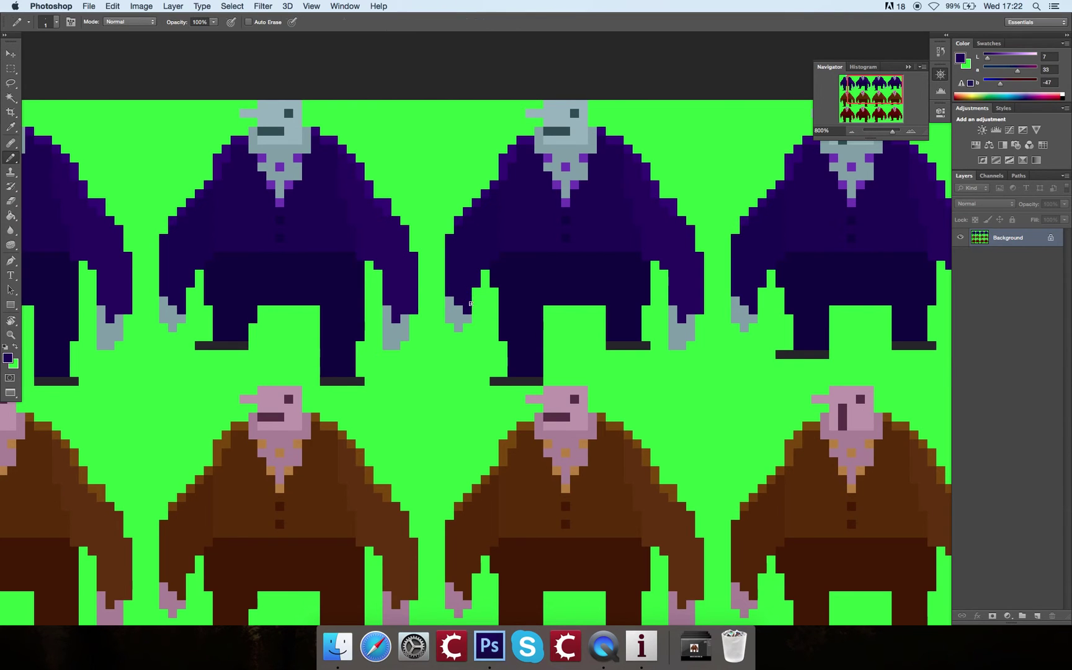
# Fit the whole sprite sheet in view and reduce the magnification to 500%
pyautogui.moveTo(555, 302); pyautogui.dragTo(595, 253)
pyautogui.press('super+minus')
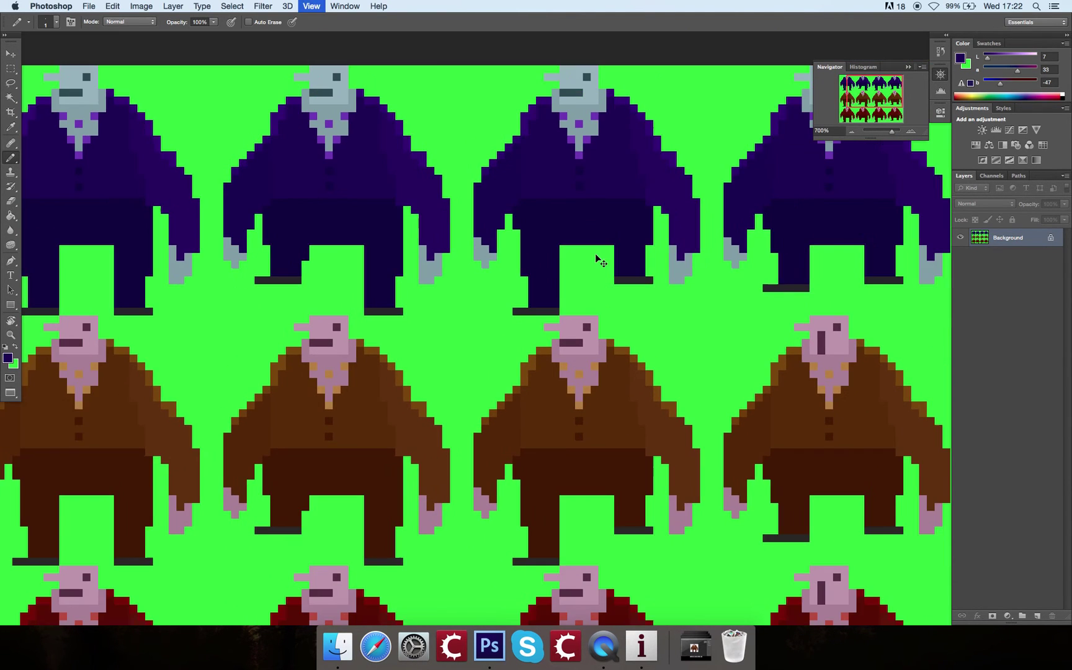
pyautogui.press('super+0')
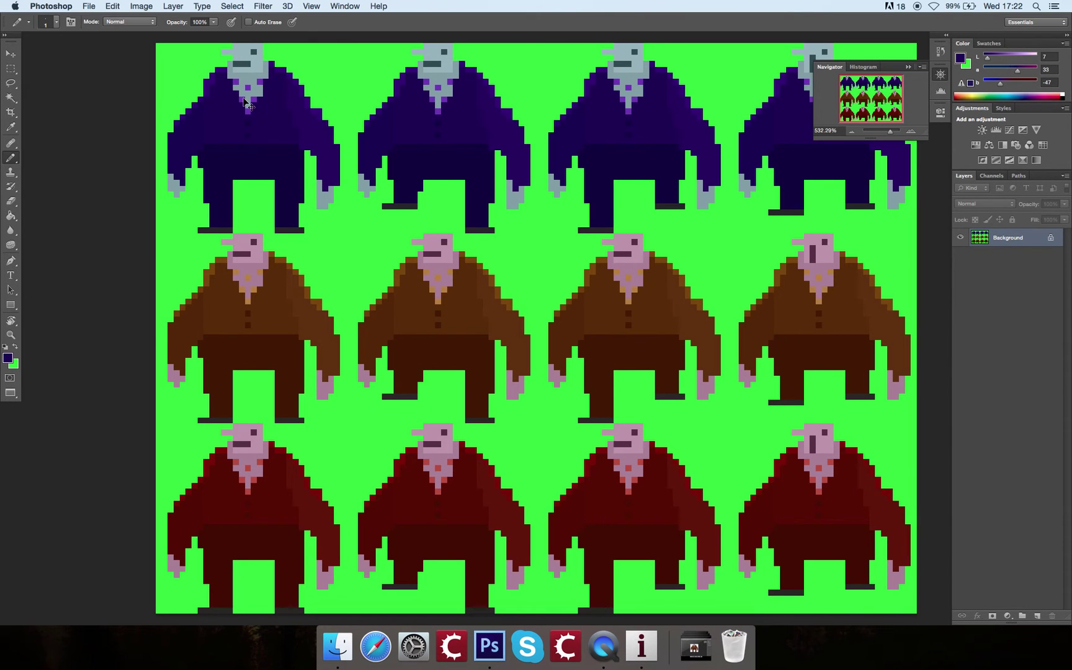
pyautogui.press('super+minus')
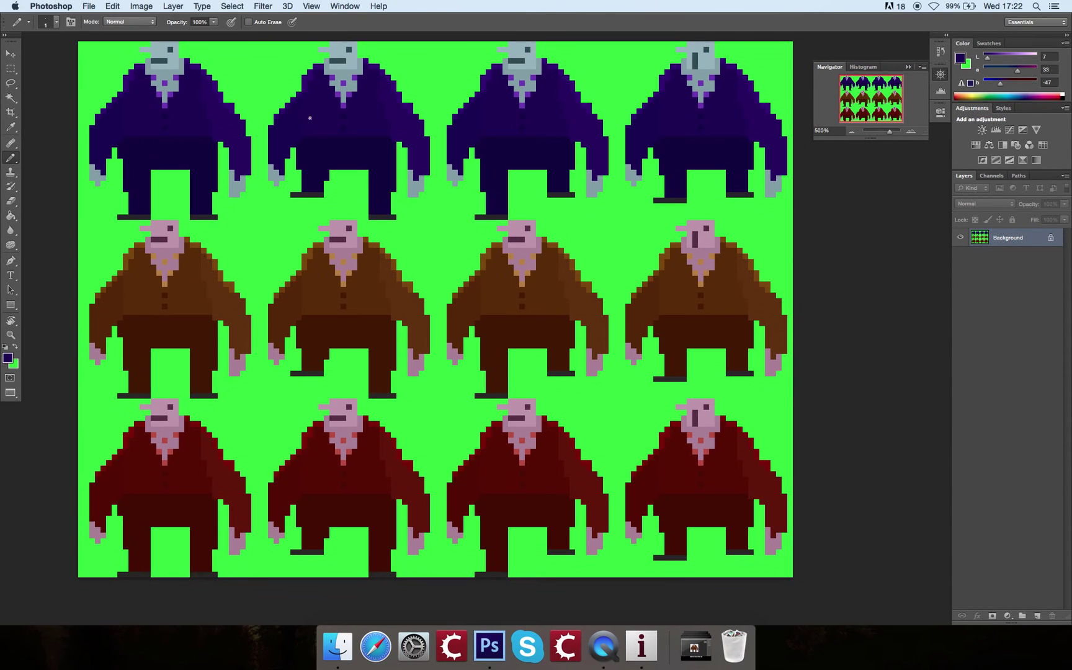
# Start saving the sprite sheet to the Desktop under a new name and choose PNG as the file format
pyautogui.click(88, 8)
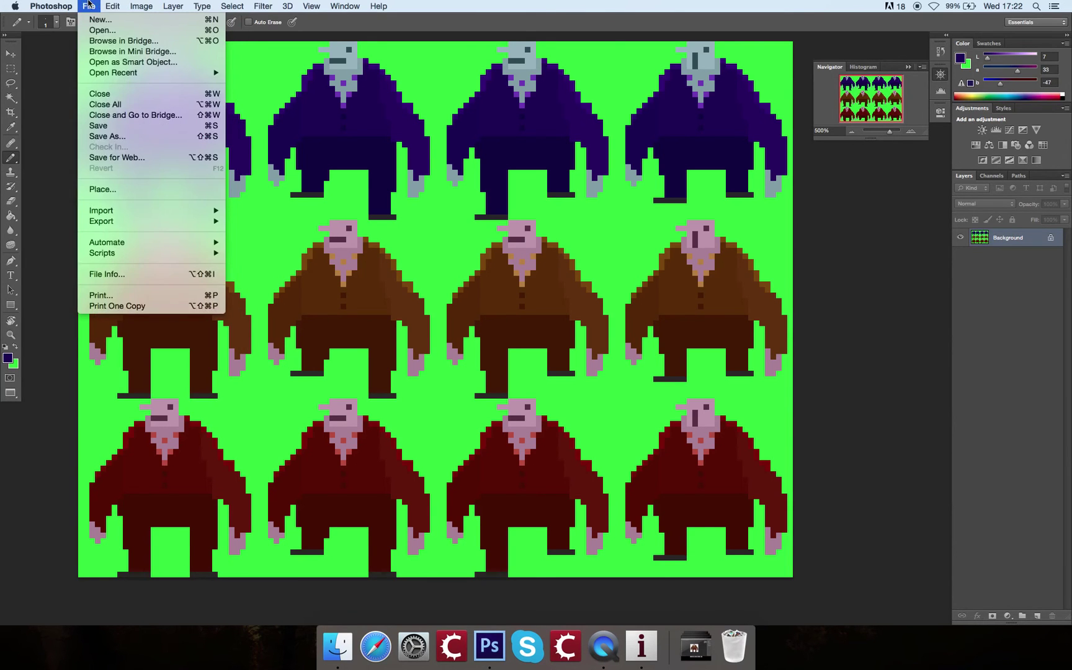
pyautogui.click(143, 136)
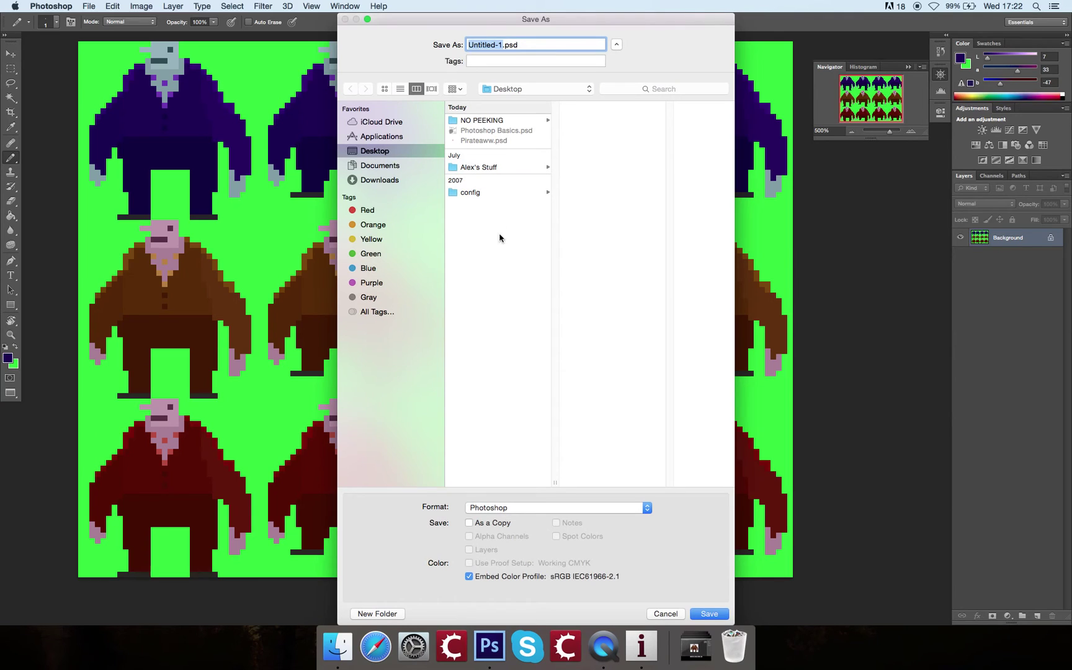
pyautogui.click(528, 507)
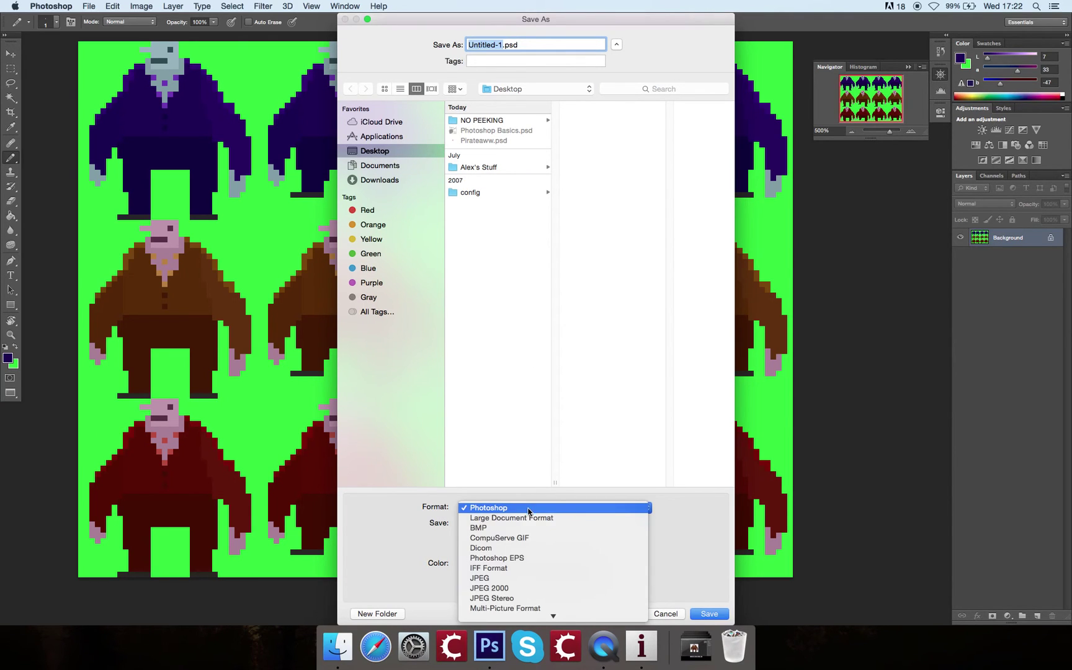
pyautogui.click(549, 508)
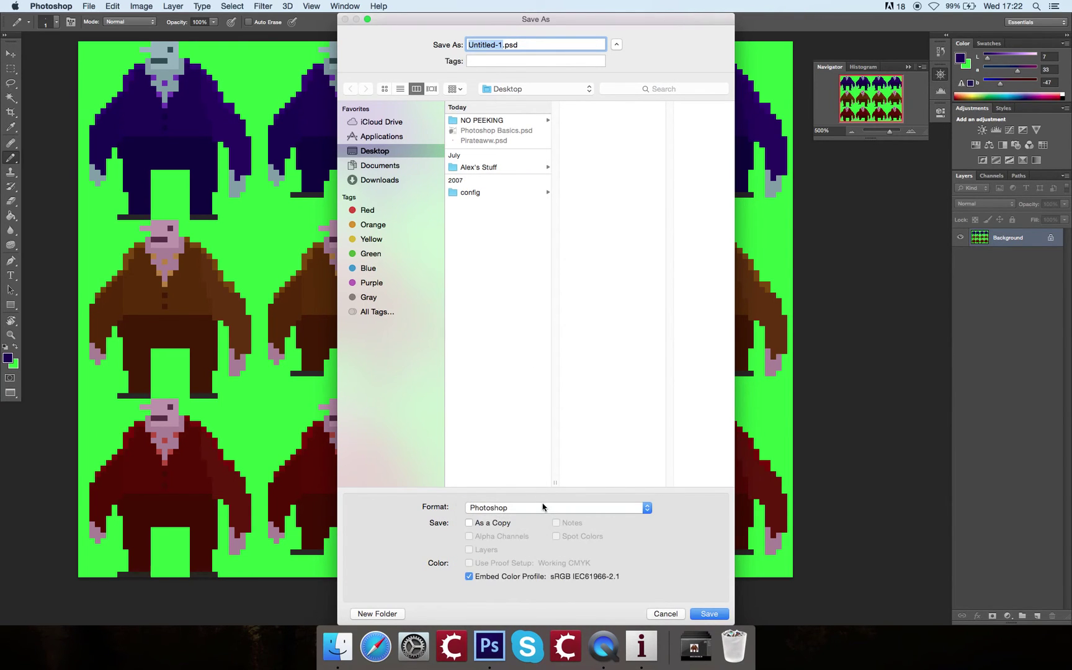
pyautogui.click(543, 507)
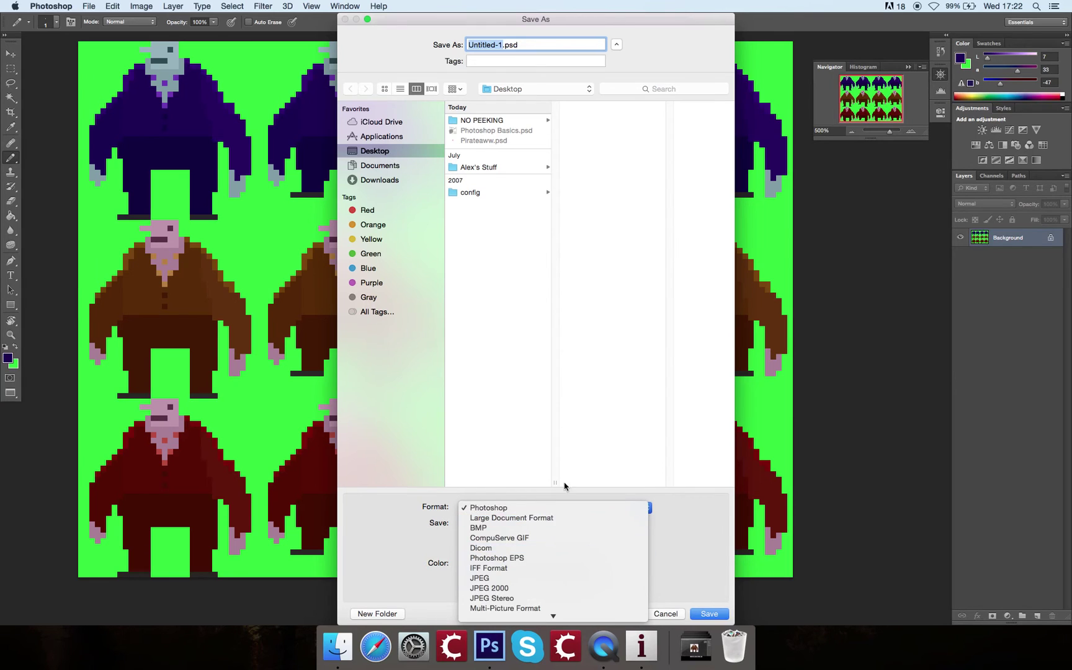
pyautogui.click(669, 510)
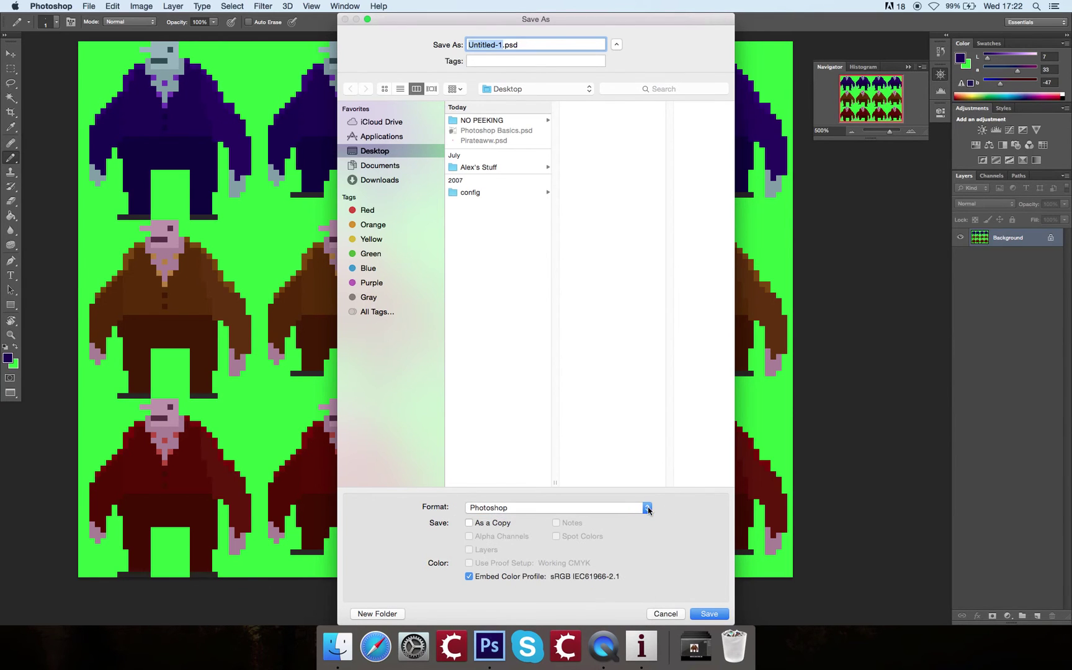
pyautogui.click(569, 513)
pyautogui.click(577, 518)
pyautogui.click(589, 509)
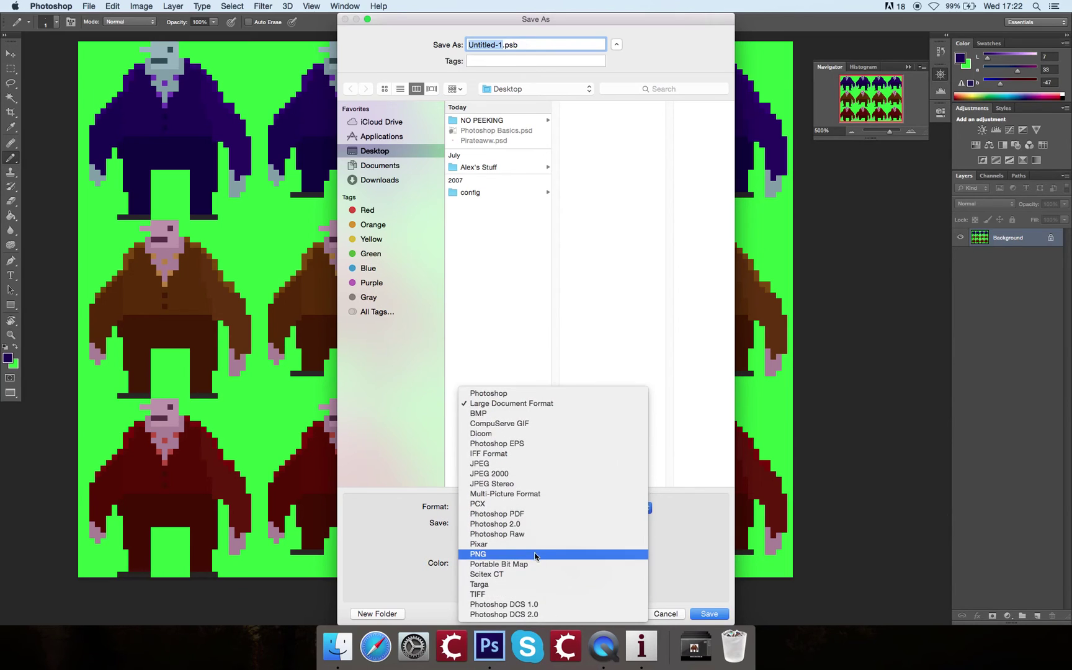
pyautogui.click(538, 561)
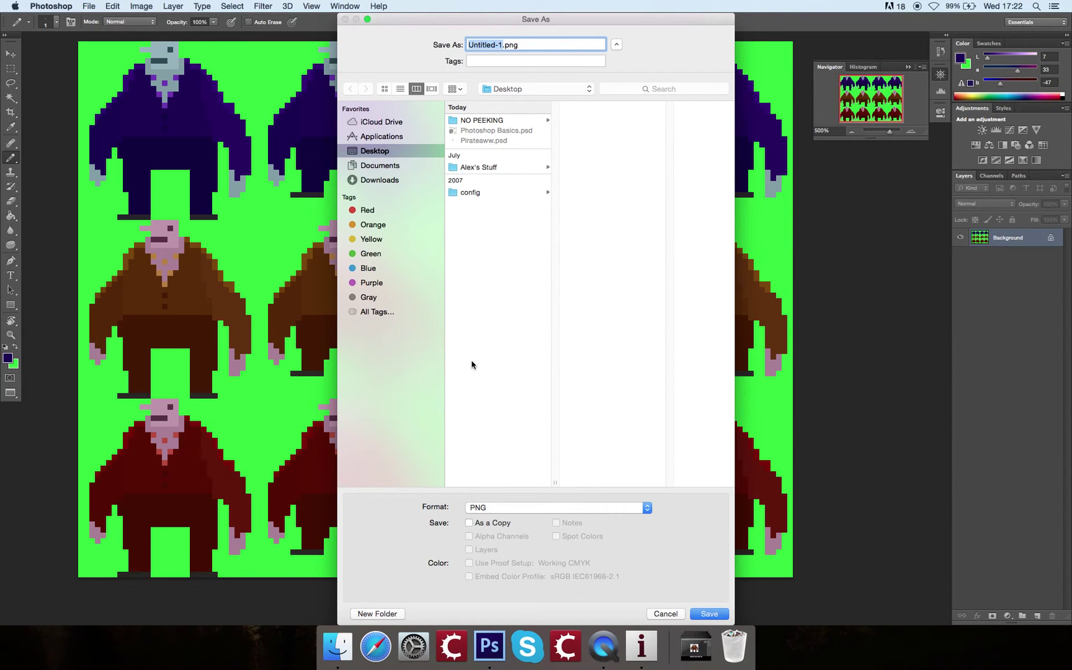
# Name the PNG file players and save it with Smallest / Slow compression and interlacing set to None
pyautogui.write('m')
pyautogui.press('BackSpace')
pyautogui.write('players')
pyautogui.press('Return')
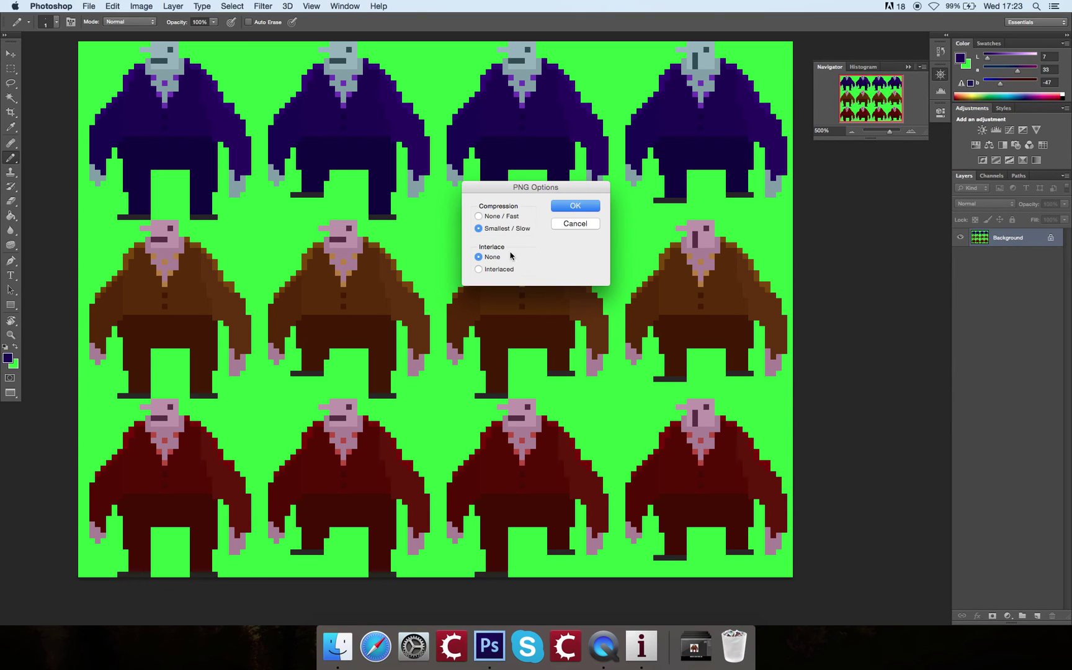
pyautogui.click(576, 206)
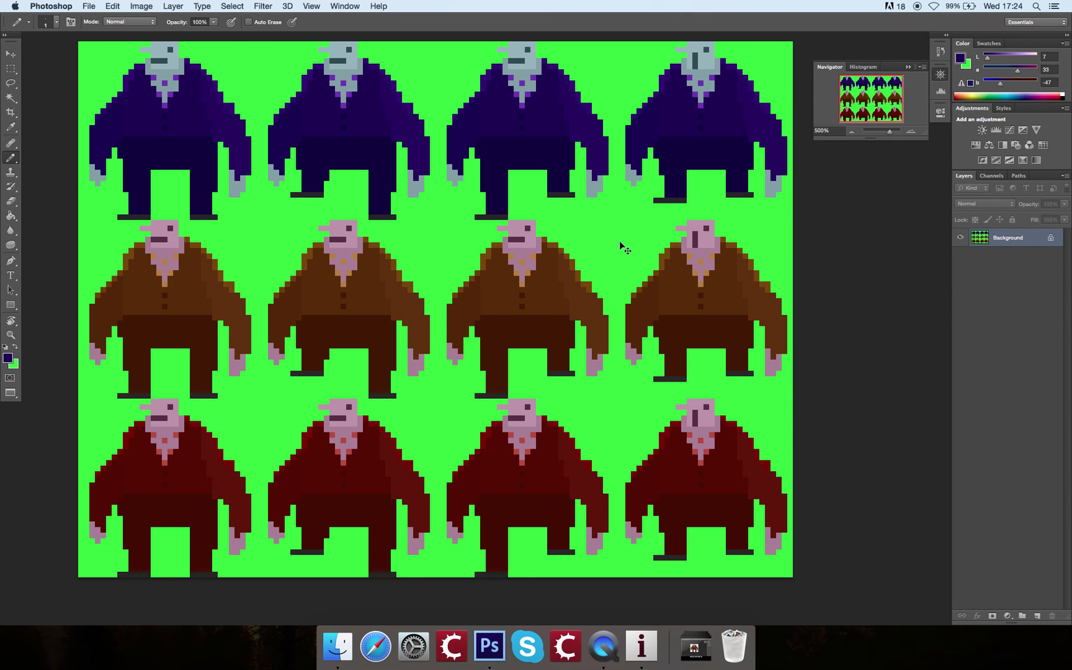
# Show the grid over the sprite sheet to check the frame divisions, and hide it again
pyautogui.press('super+apostrophe')
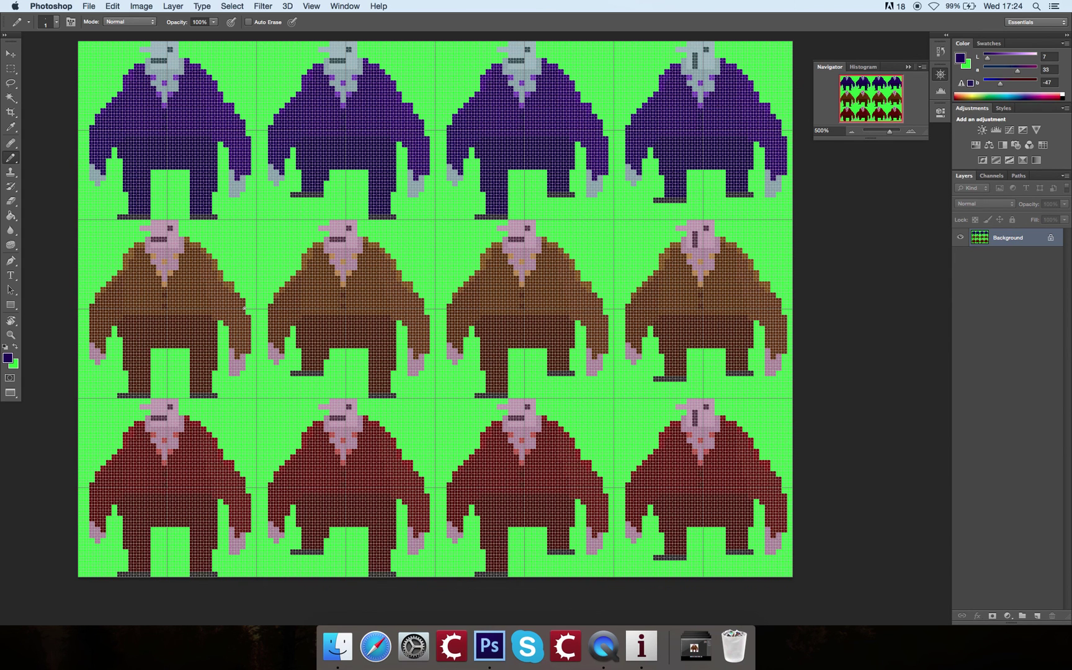
pyautogui.press('super+h')
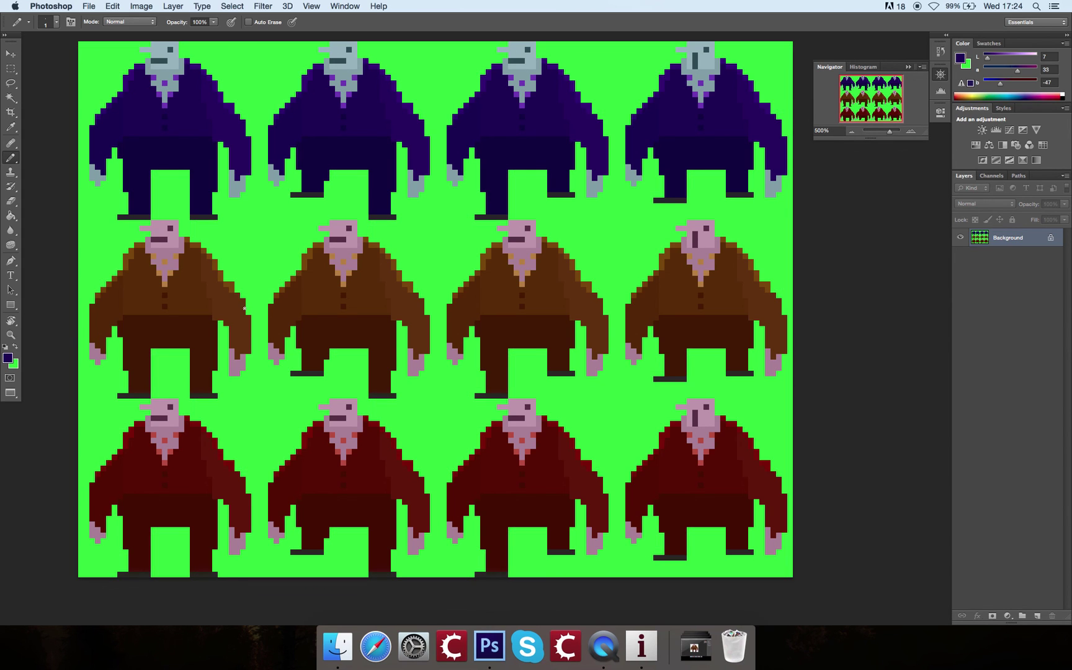